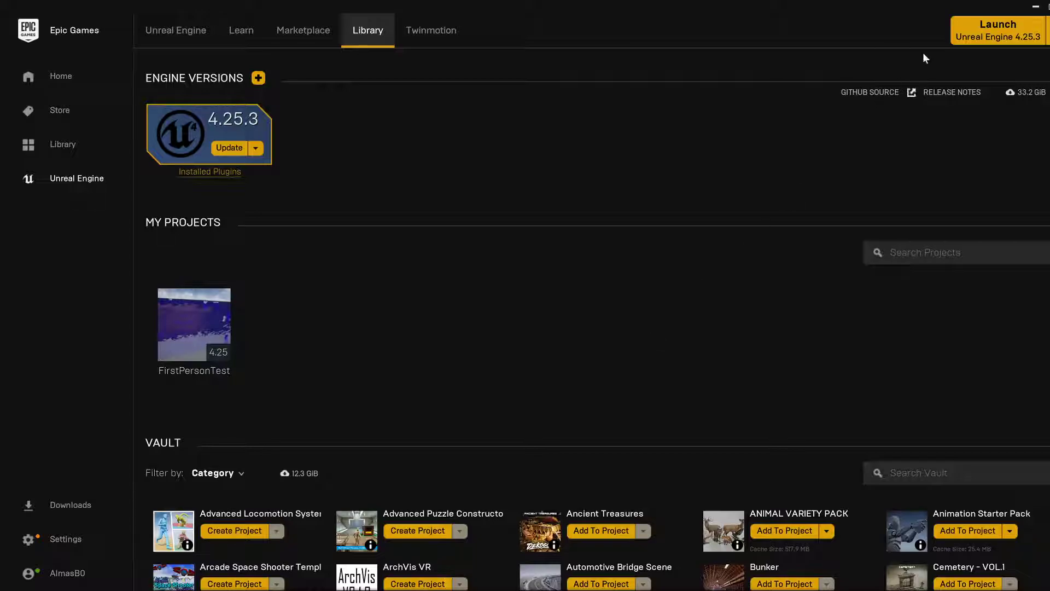
# Launch Unreal Engine 4.25.3 and start a new Games project based on the Third Person template
pyautogui.click(998, 31)
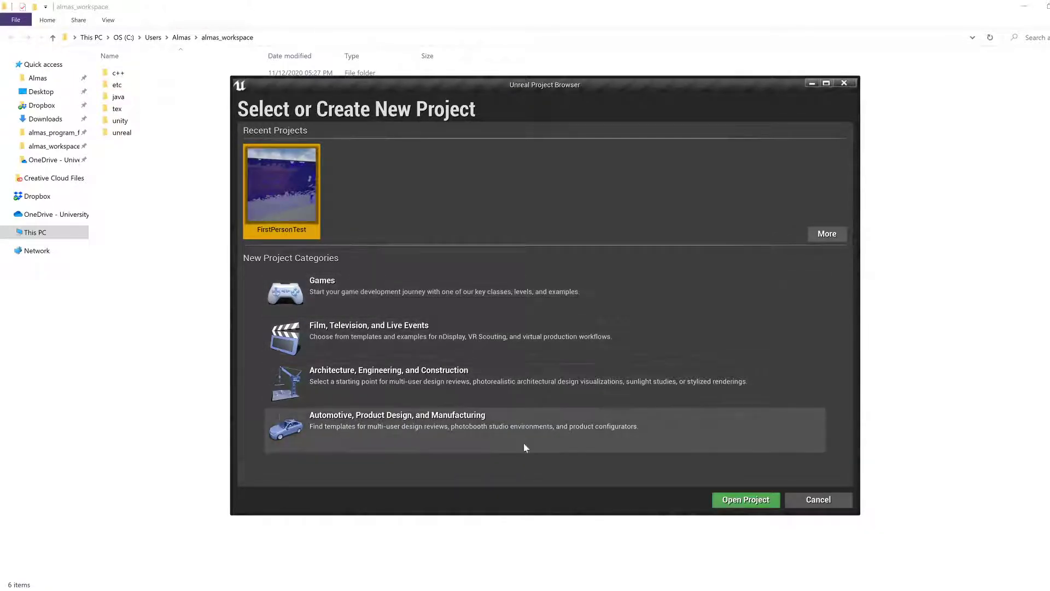
pyautogui.click(353, 299)
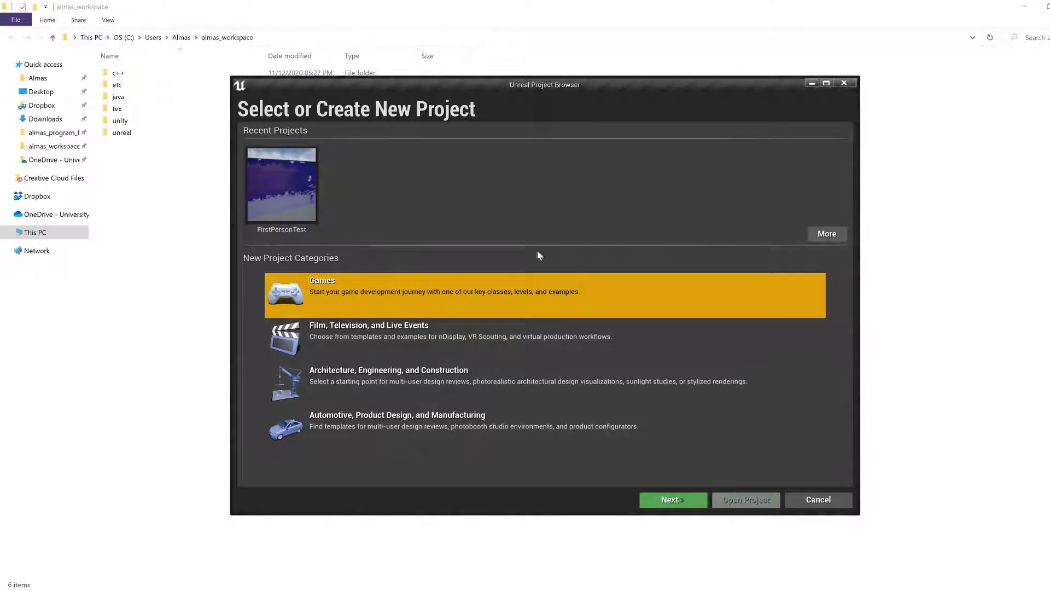
pyautogui.click(664, 500)
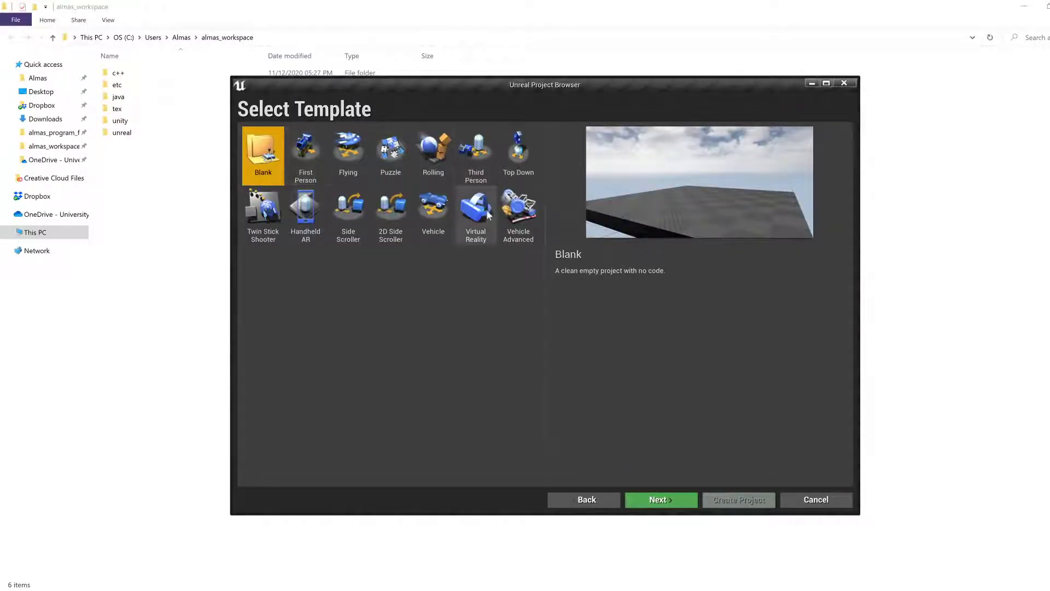
pyautogui.click(476, 156)
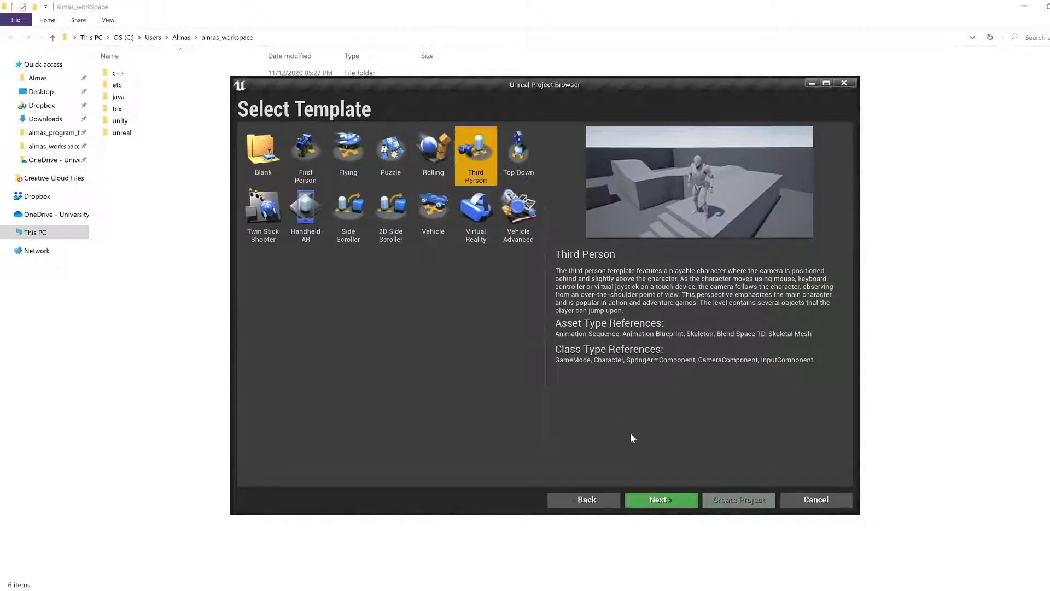
pyautogui.click(690, 501)
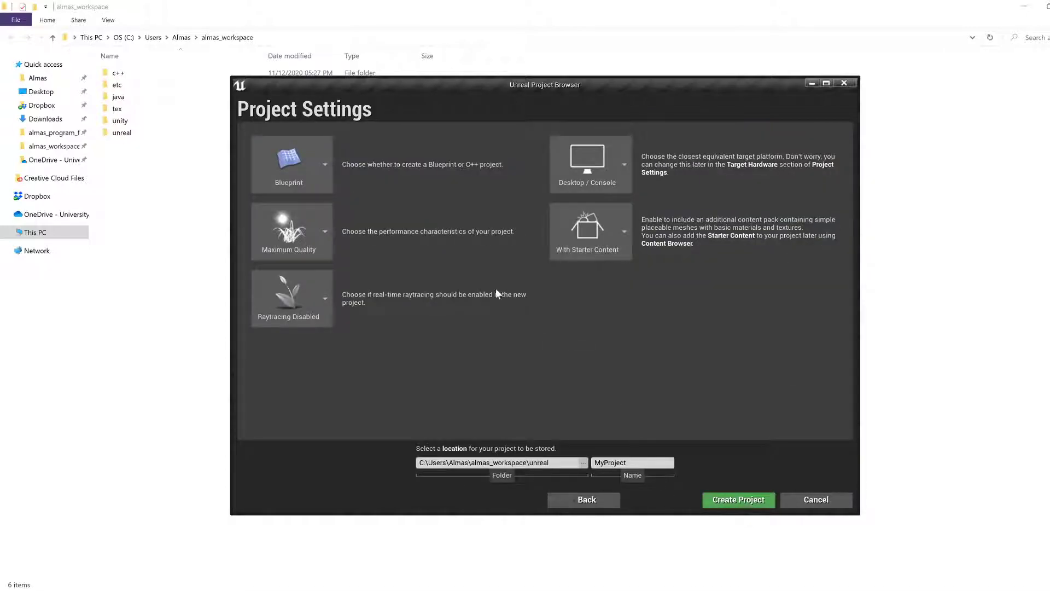
# Configure the new project as a Blueprint project with starter content
pyautogui.click(320, 175)
pyautogui.click(299, 221)
pyautogui.click(618, 240)
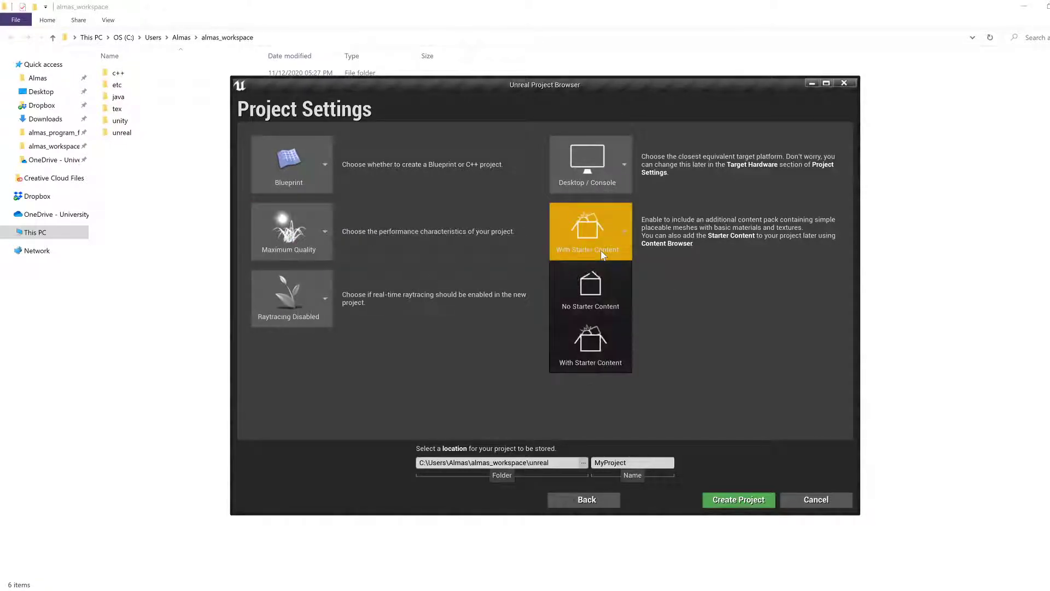
pyautogui.click(599, 356)
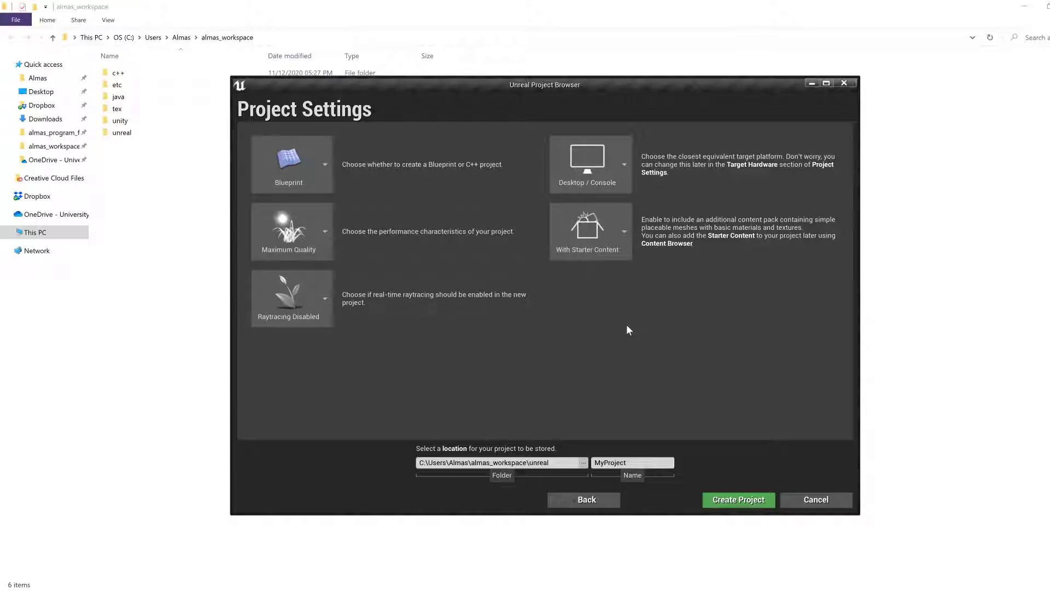
# Name the project CW and create it
pyautogui.click(637, 462)
pyautogui.press('BackSpace')
pyautogui.press('BackSpace')
pyautogui.press('BackSpace')
pyautogui.press('BackSpace')
pyautogui.press('BackSpace')
pyautogui.press('BackSpace')
pyautogui.press('BackSpace')
pyautogui.press('BackSpace')
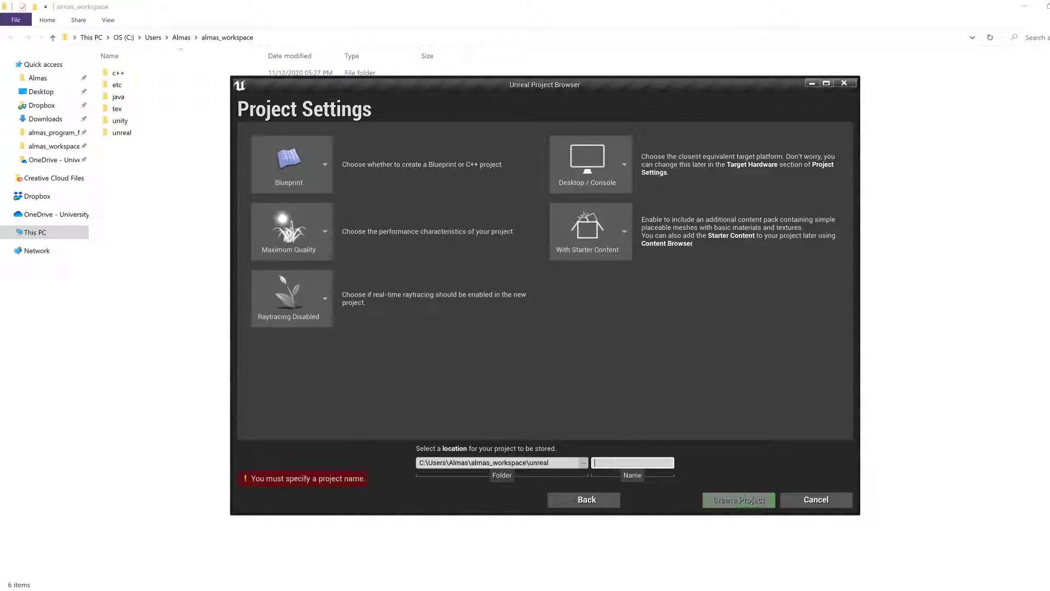
pyautogui.write('CW')
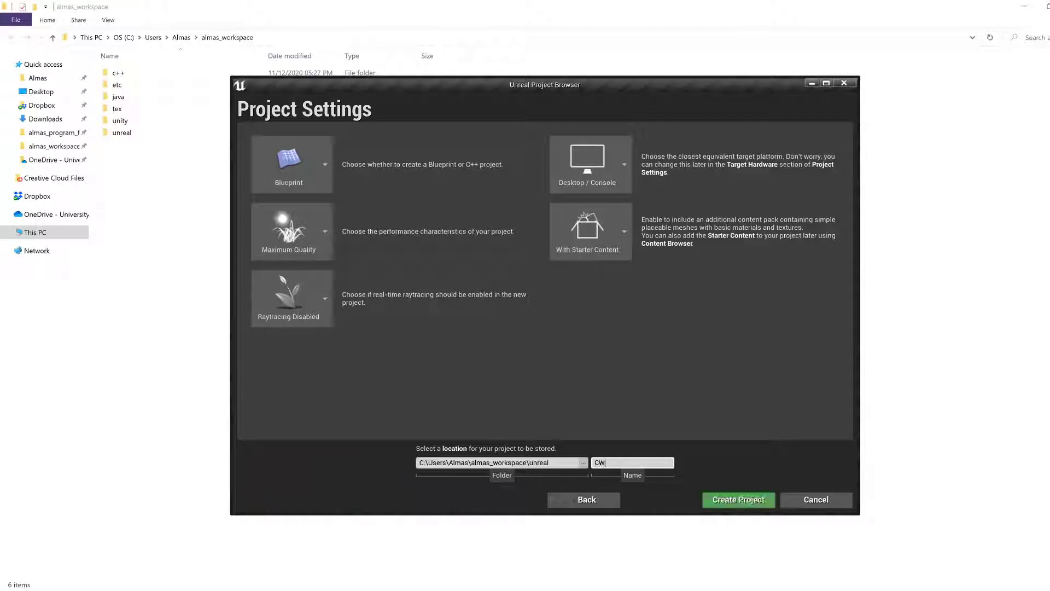
pyautogui.click(733, 499)
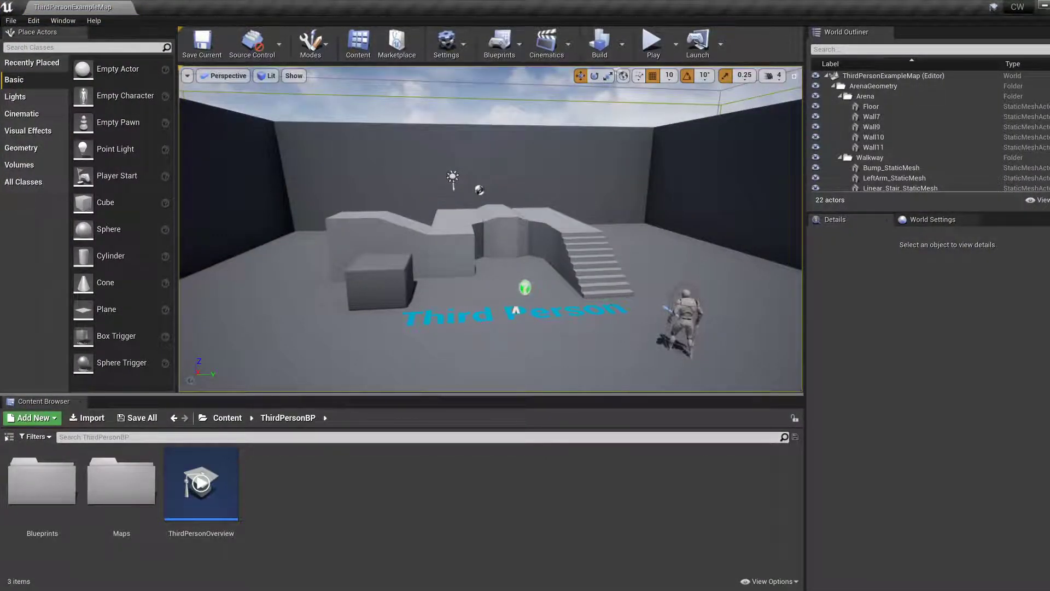
# Delete the green documentation actor above the Third Person floor text from the level
pyautogui.press('d')
pyautogui.moveTo(492, 230); pyautogui.dragTo(442, 238, button='right')
pyautogui.press('w')
pyautogui.press('s')
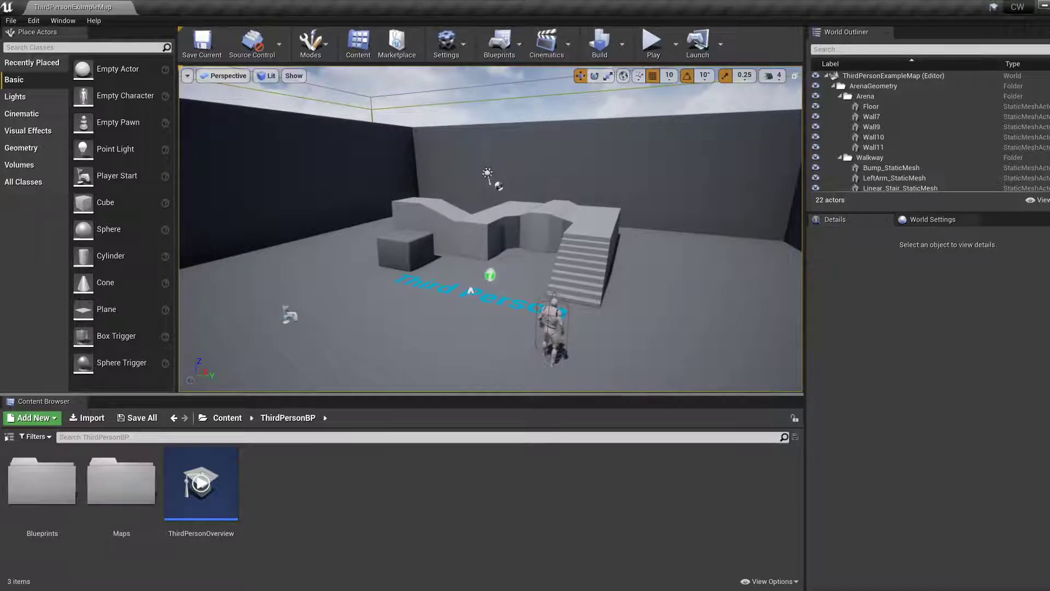
pyautogui.press('w')
pyautogui.moveTo(438, 238)
pyautogui.mouseDown(button='right')
pyautogui.moveTo(464, 214)
pyautogui.moveTo(440, 251)
pyautogui.mouseUp(button='right')
pyautogui.press('s')
pyautogui.moveTo(625, 298); pyautogui.dragTo(626, 299, button='right')
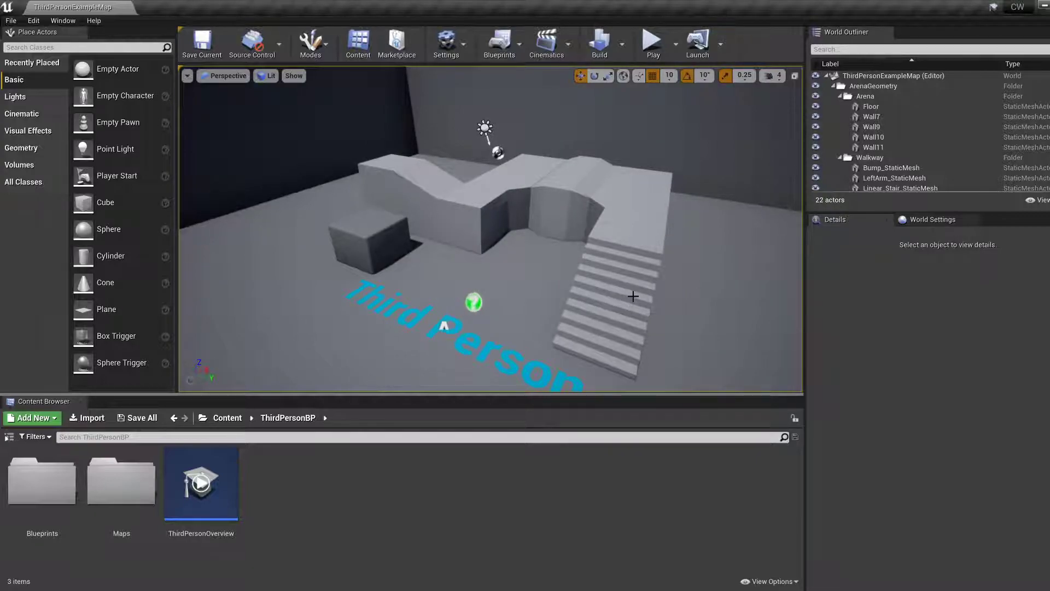
pyautogui.click(474, 301)
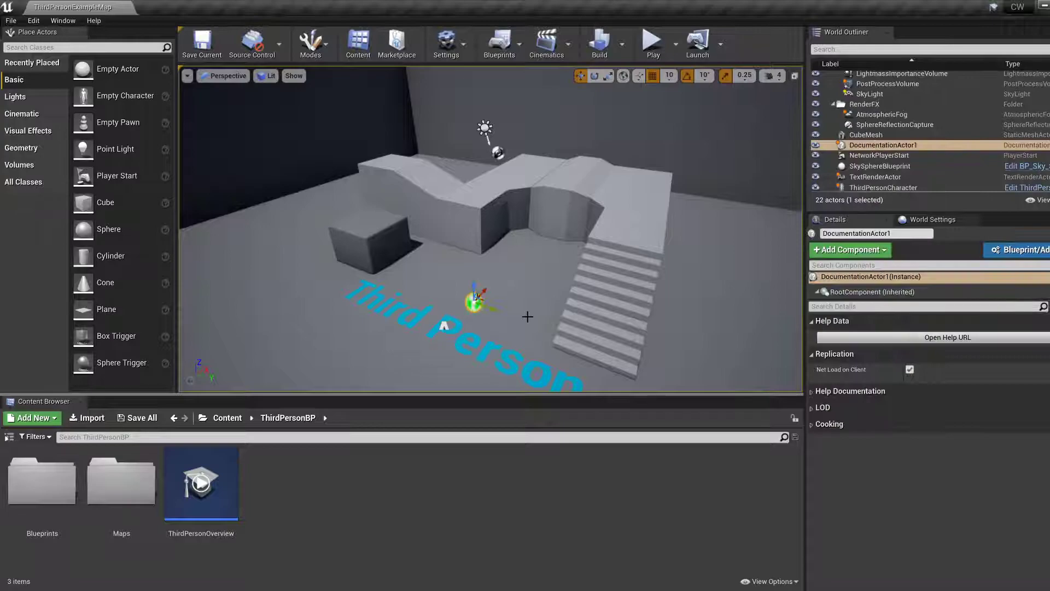
pyautogui.press('Delete')
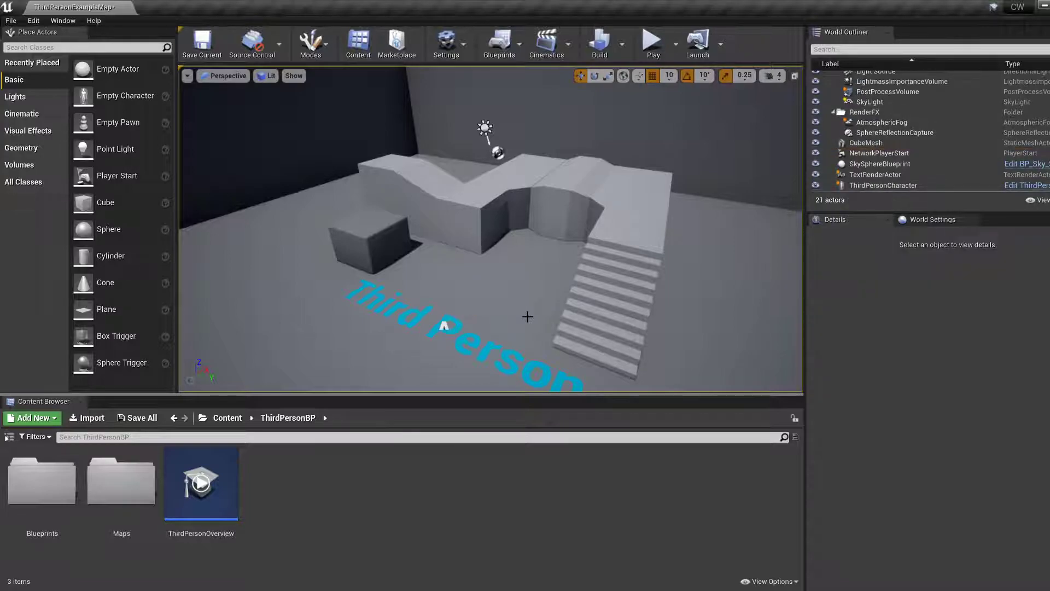
# Delete the blue "Third Person" text actor from the arena floor
pyautogui.moveTo(557, 285)
pyautogui.mouseDown(button='right')
pyautogui.moveTo(432, 288)
pyautogui.moveTo(542, 289)
pyautogui.mouseUp(button='right')
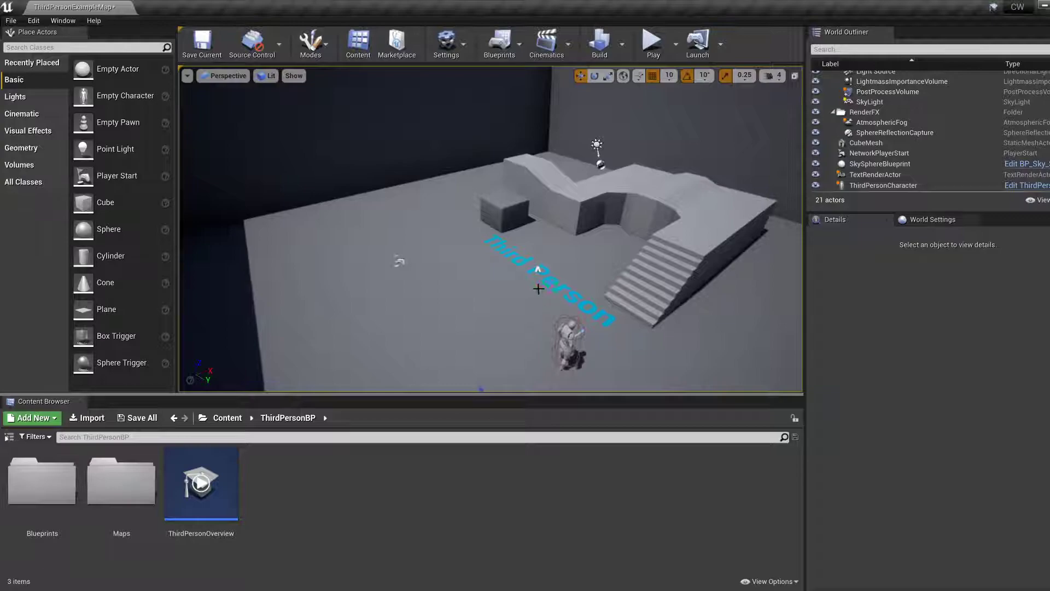
pyautogui.click(547, 275)
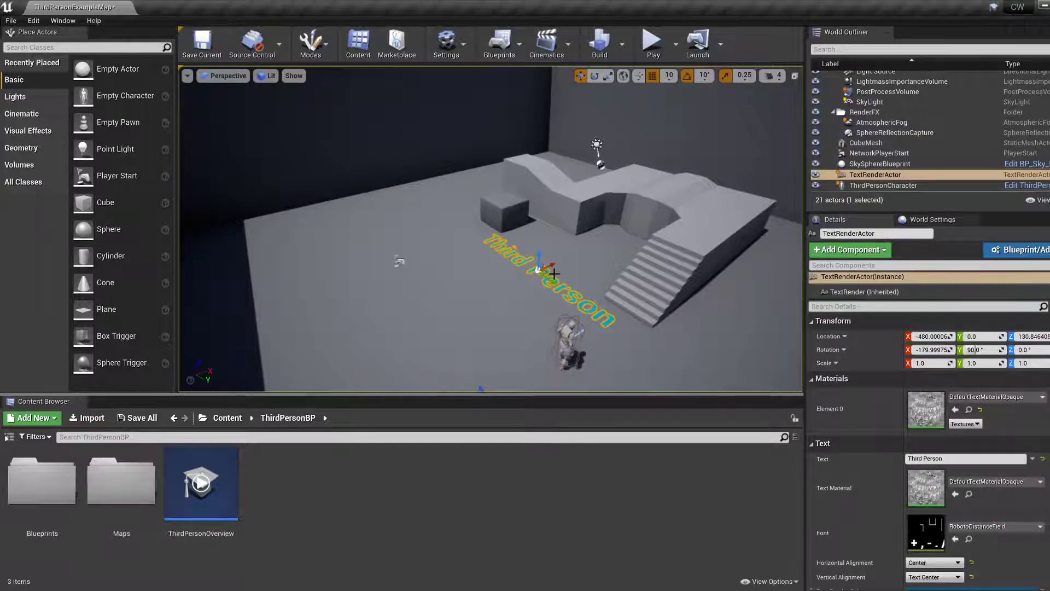
pyautogui.press('Delete')
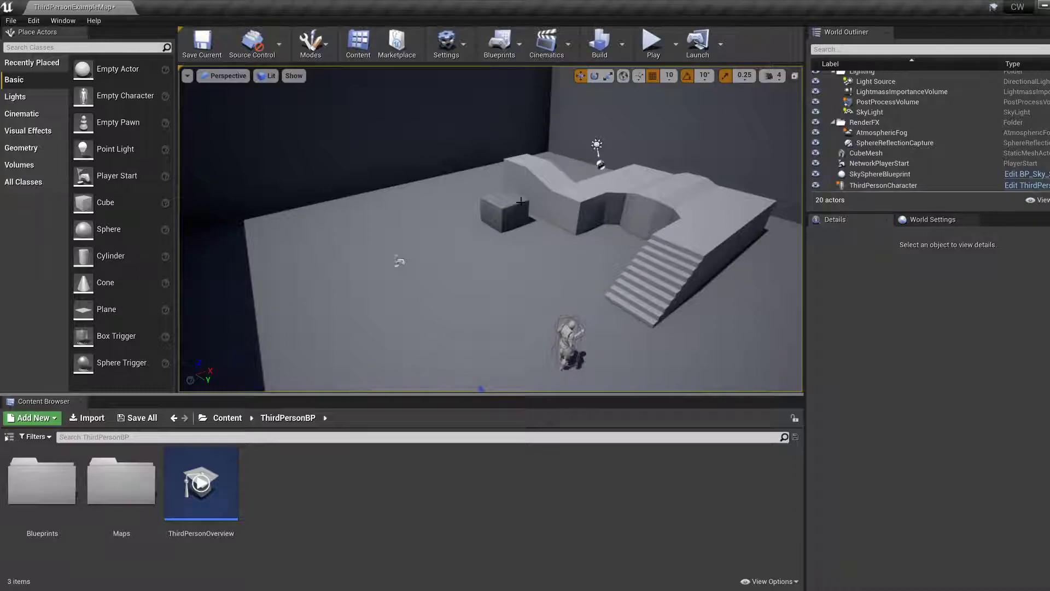
# Play-test the level by running the character up the stairs and around the walkway, and end the play session
pyautogui.moveTo(546, 275); pyautogui.dragTo(602, 276, button='right')
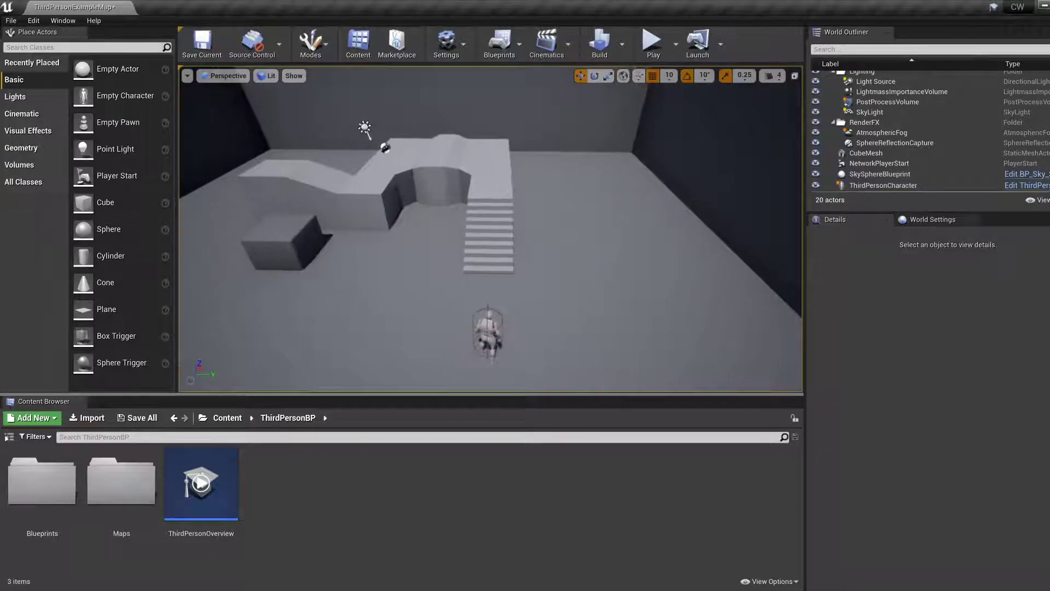
pyautogui.click(651, 41)
pyautogui.press('w')
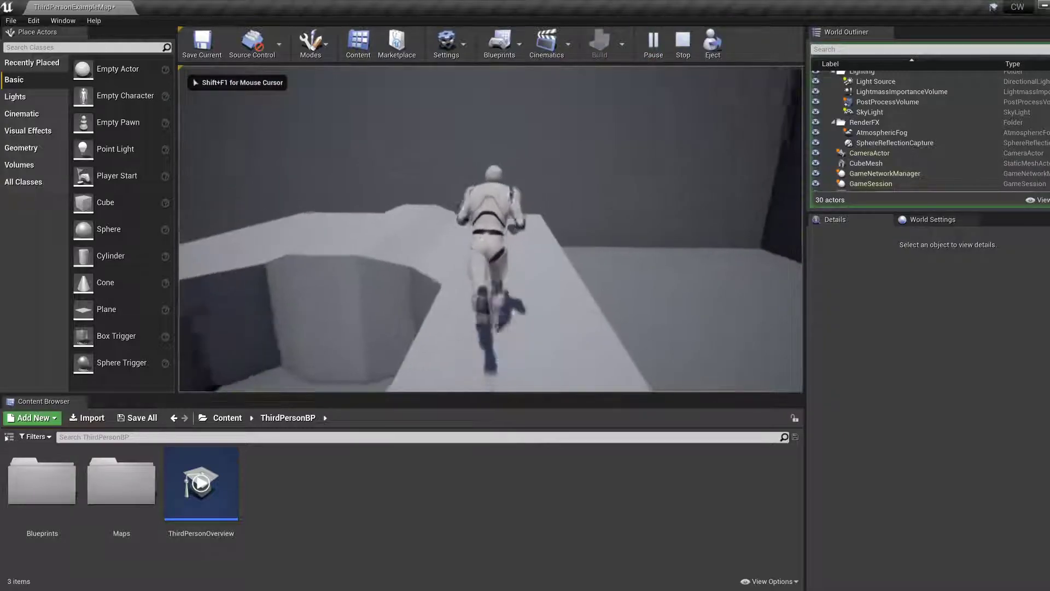
pyautogui.press('s')
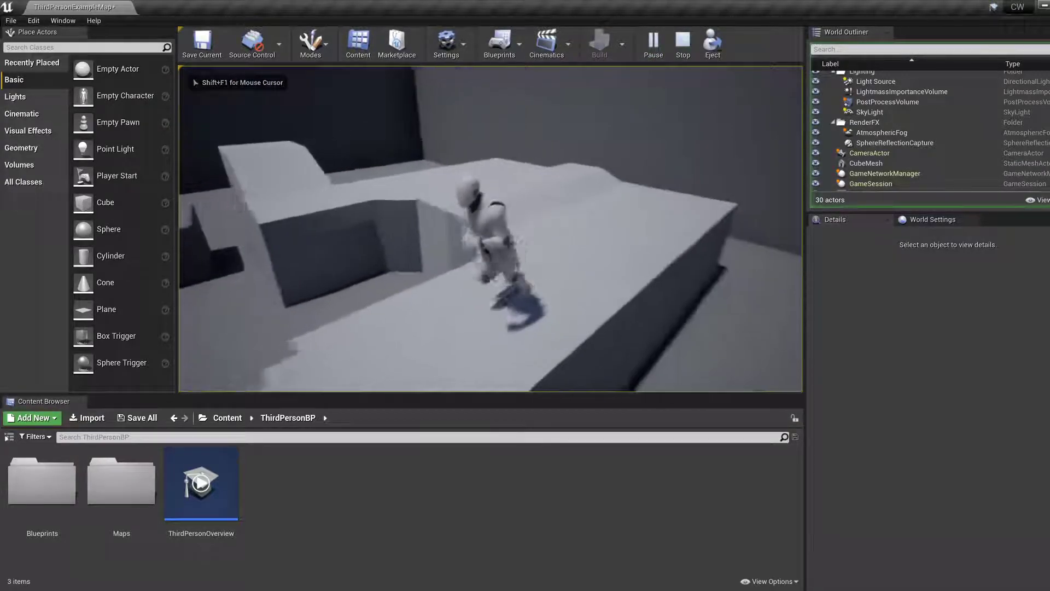
pyautogui.press('w')
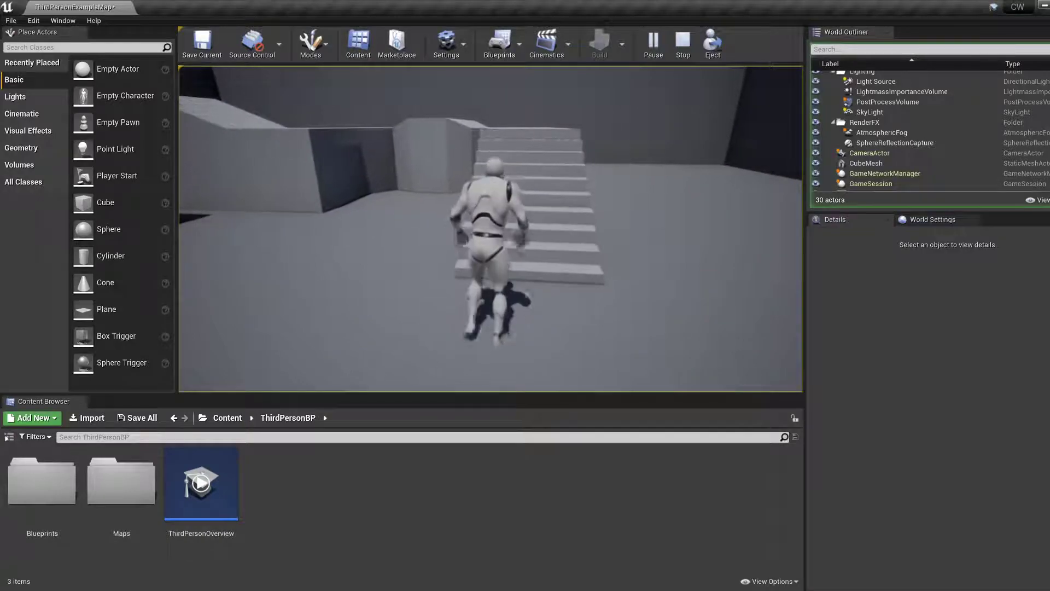
pyautogui.press('a')
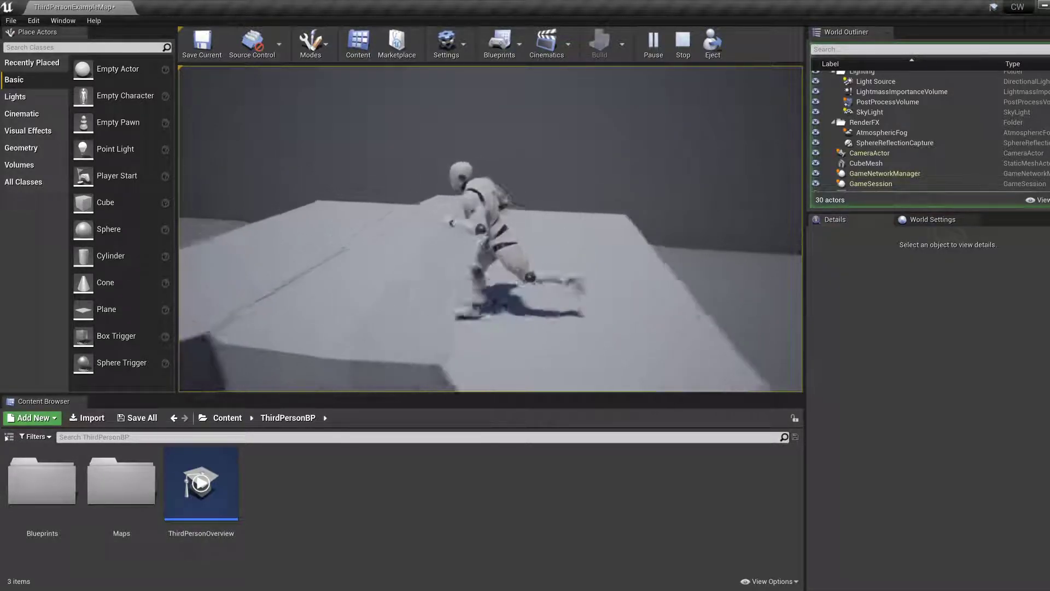
pyautogui.press('w')
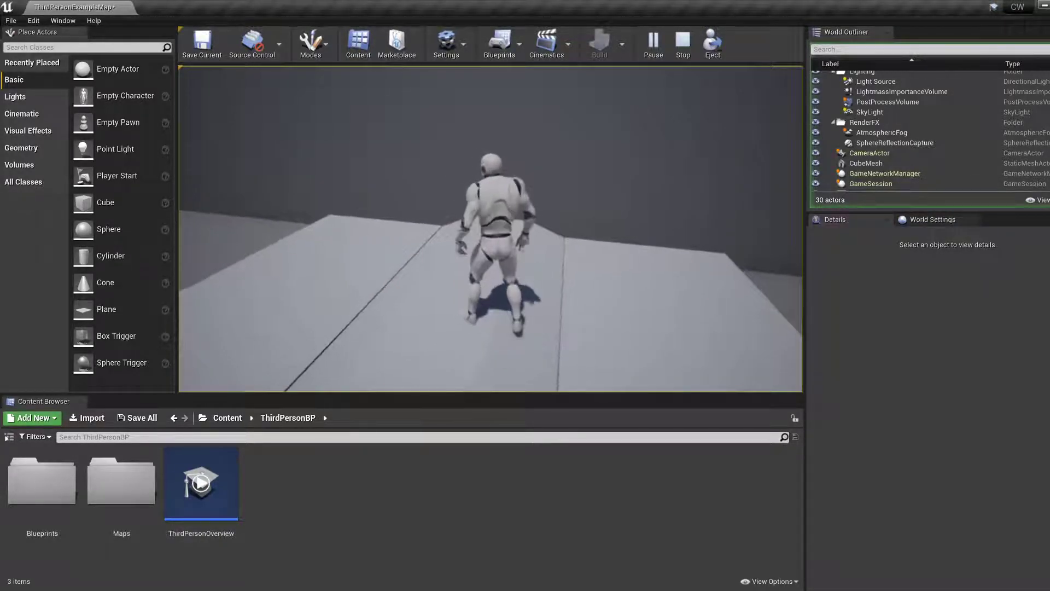
pyautogui.press('s')
pyautogui.press('w')
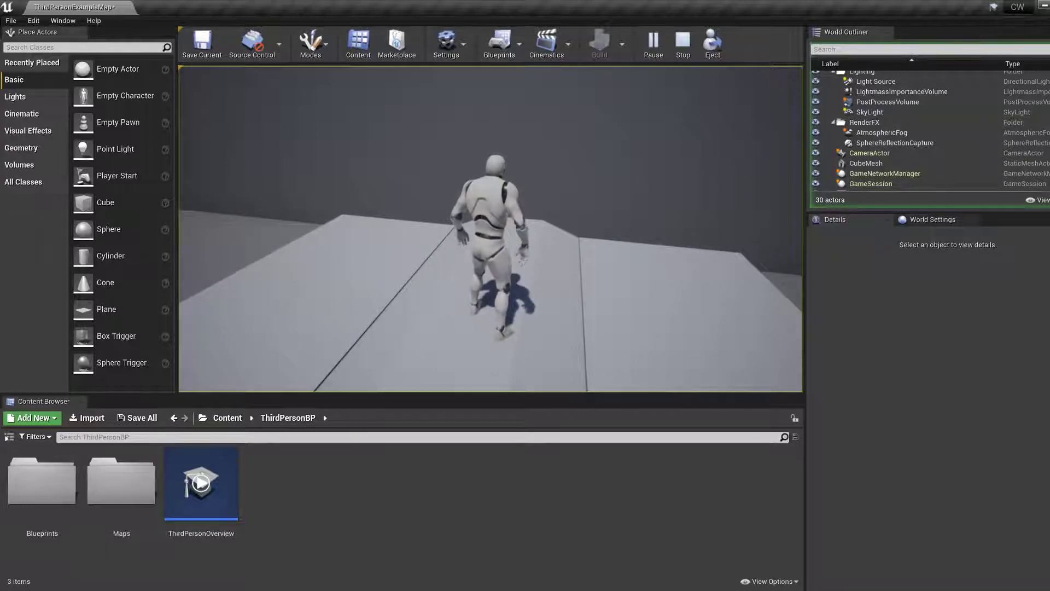
pyautogui.press('Escape')
pyautogui.press('s')
pyautogui.moveTo(458, 273); pyautogui.dragTo(490, 284, button='right')
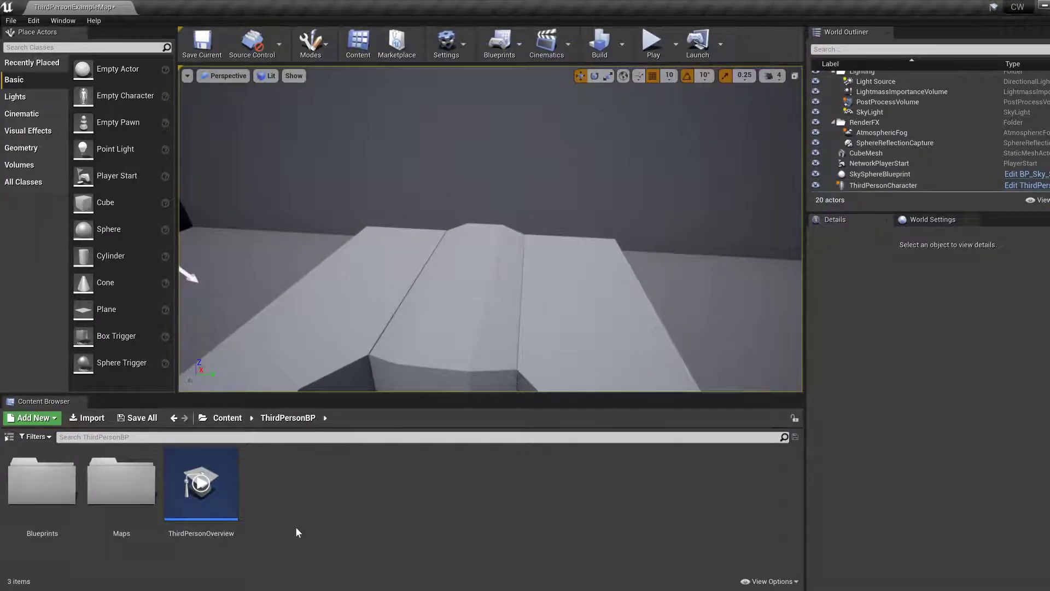
# Look through the project's top-level content folders and the Blueprints folder inside ThirdPersonBP
pyautogui.doubleClick(52, 485)
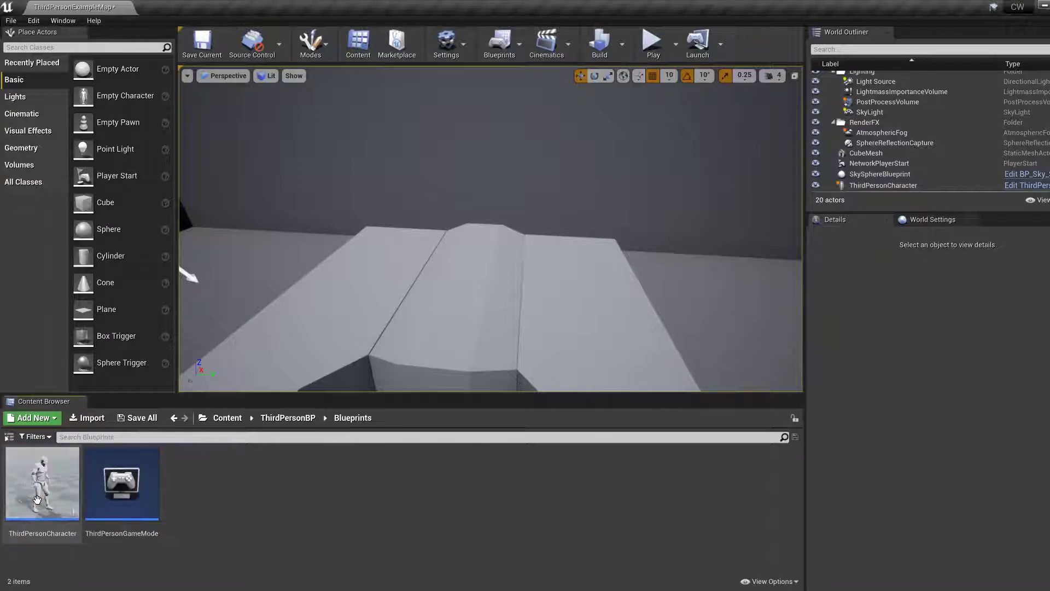
pyautogui.click(225, 419)
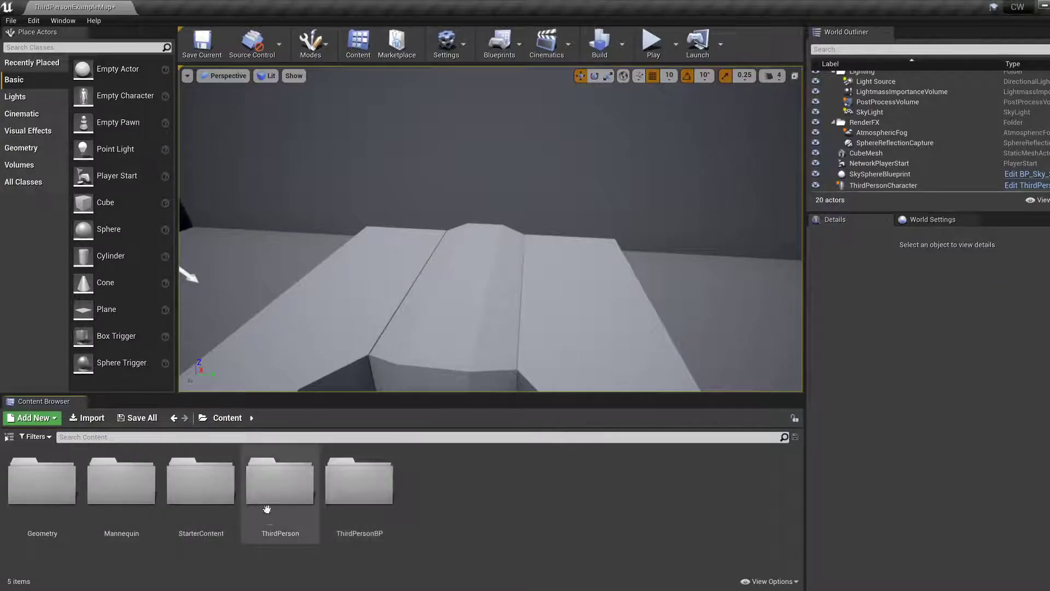
pyautogui.doubleClick(352, 487)
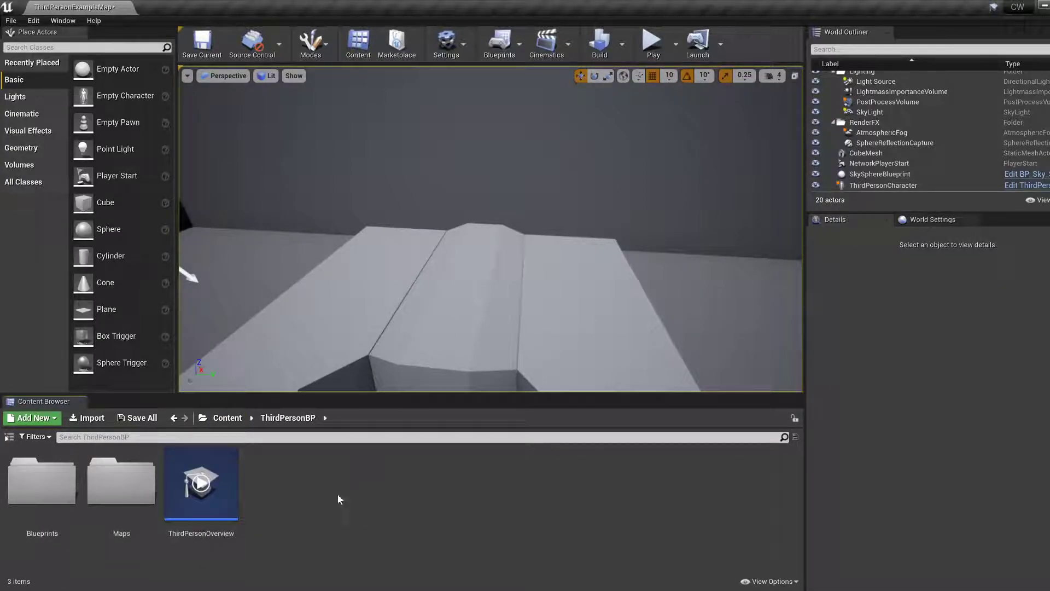
pyautogui.doubleClick(42, 484)
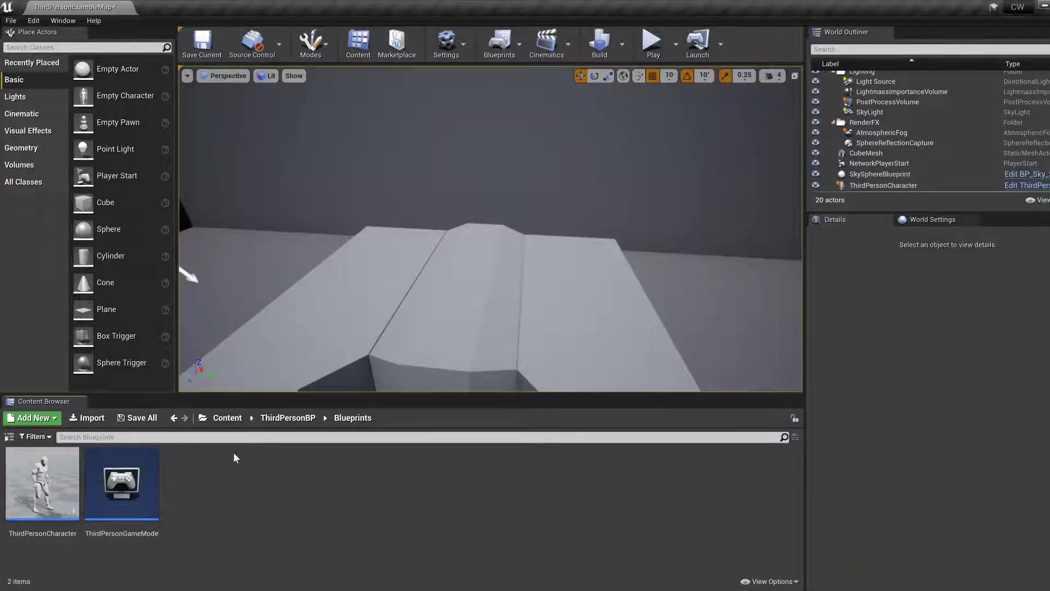
# Open the Props folder in StarterContent and look through its static meshes
pyautogui.click(228, 419)
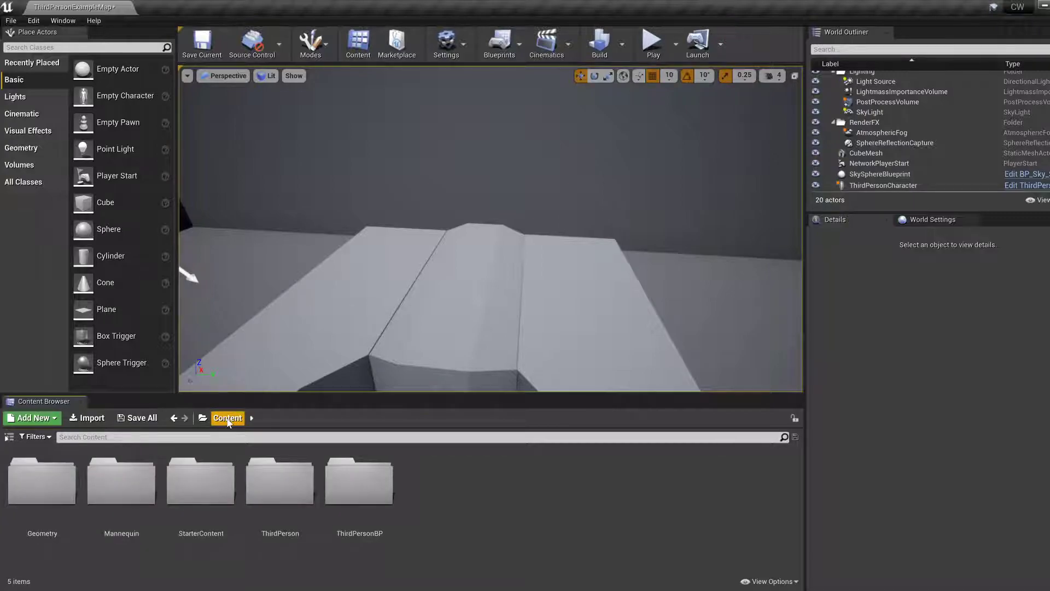
pyautogui.doubleClick(216, 484)
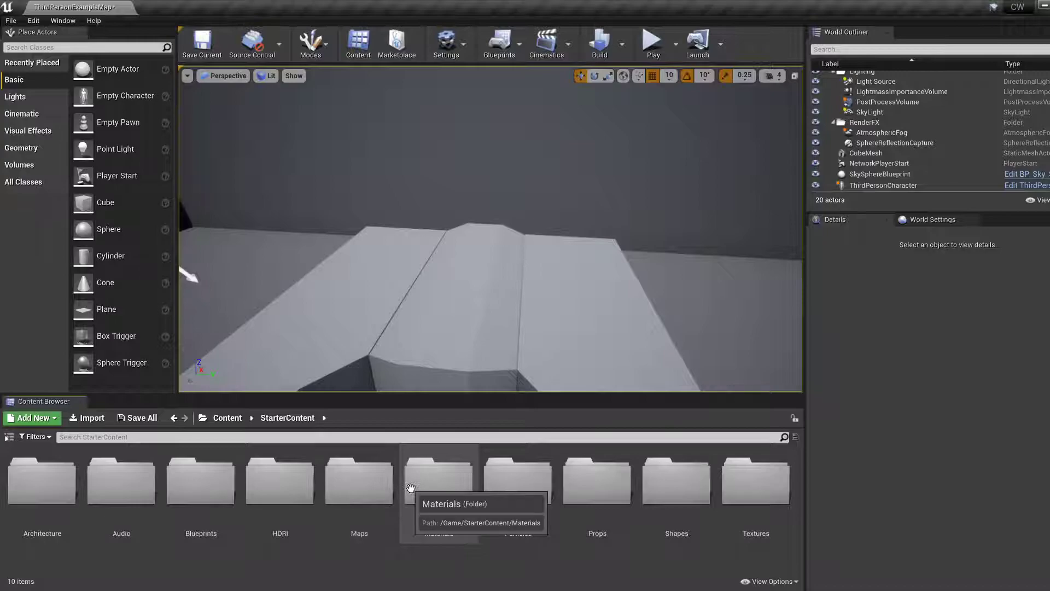
pyautogui.doubleClick(622, 481)
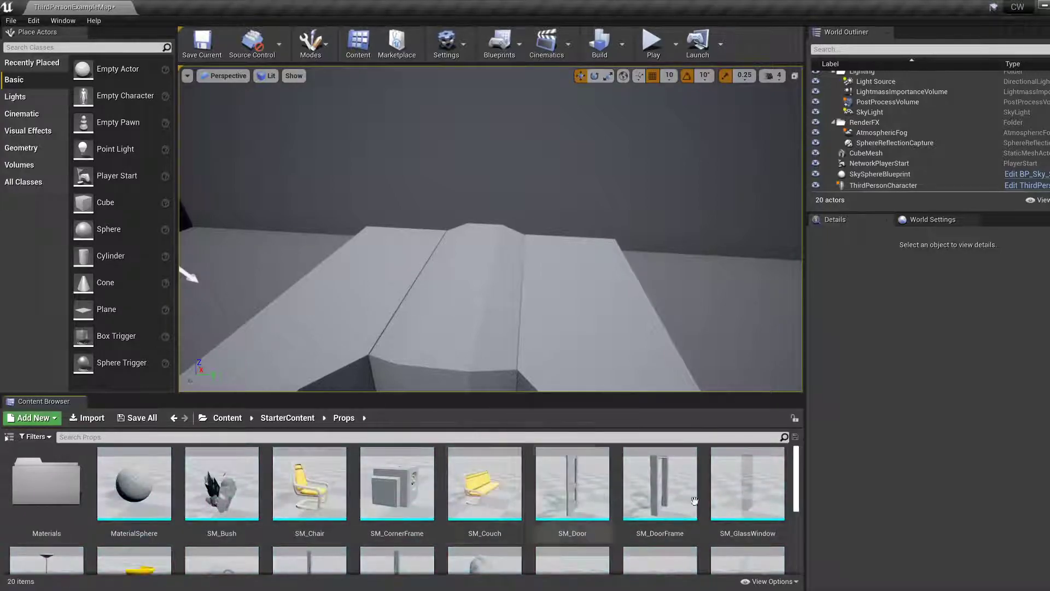
pyautogui.scroll(-3, 798, 474)
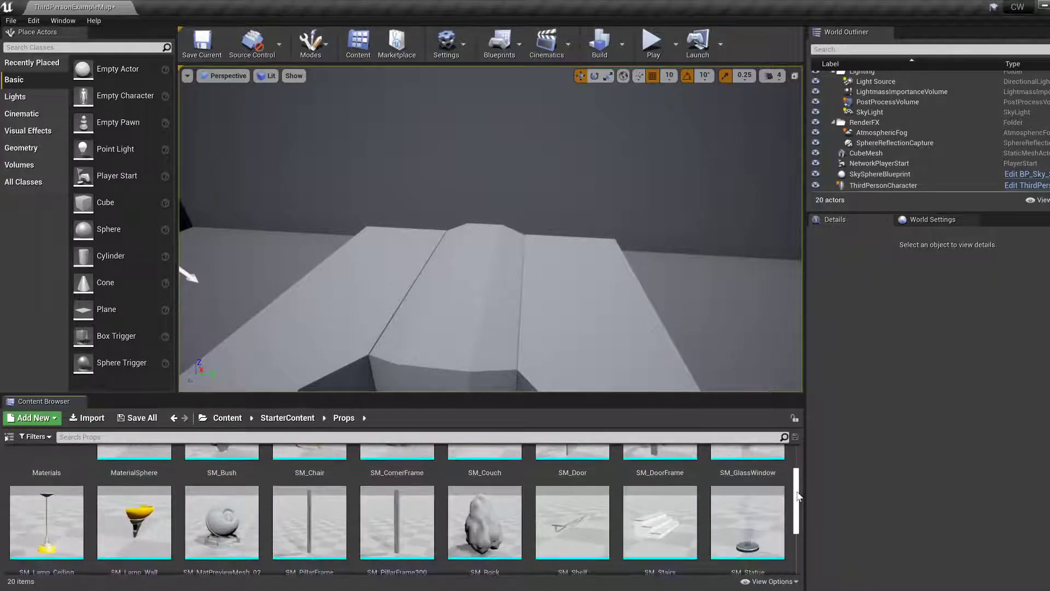
pyautogui.scroll(3, 799, 514)
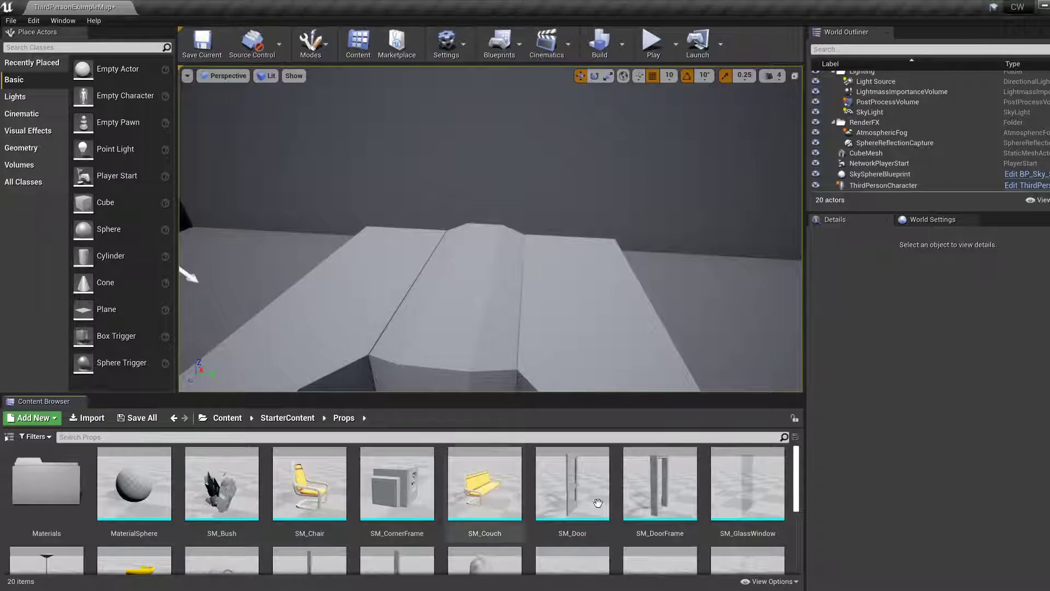
pyautogui.scroll(-1, 796, 481)
pyautogui.scroll(-2, 798, 481)
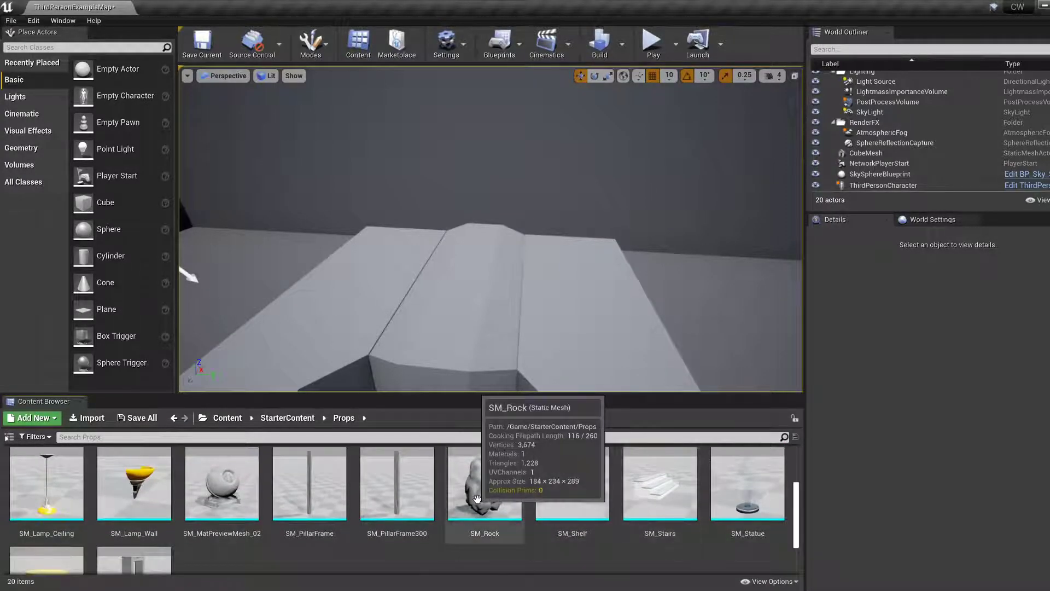
# Place the SM_Rock prop on the raised walkway and move it sideways off the walkway to Y 1240
pyautogui.moveTo(512, 503); pyautogui.dragTo(460, 287)
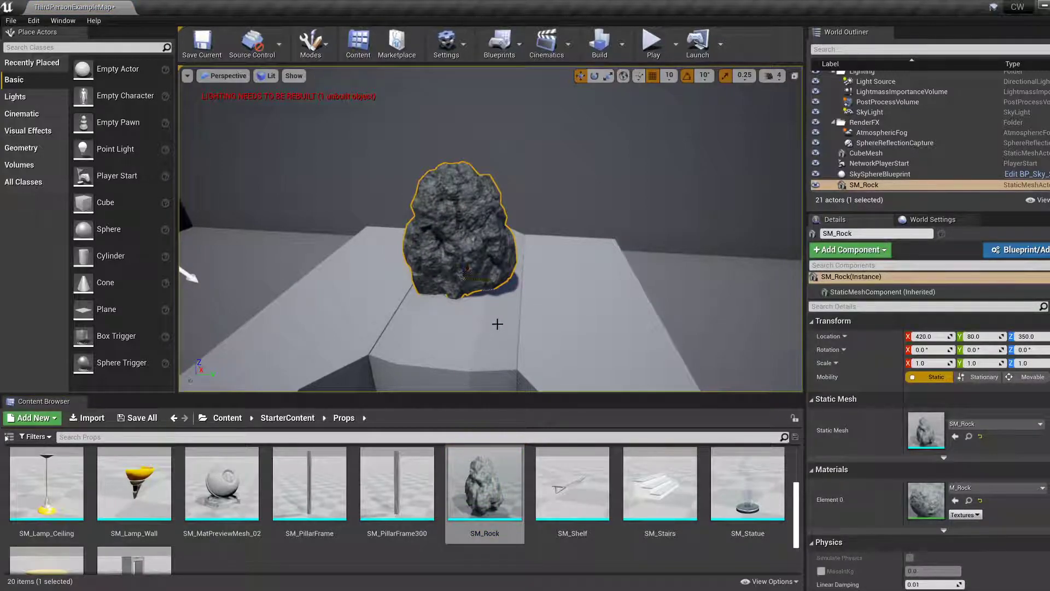
pyautogui.moveTo(496, 323); pyautogui.dragTo(345, 330, button='right')
pyautogui.press('a')
pyautogui.moveTo(328, 249); pyautogui.dragTo(392, 248, button='right')
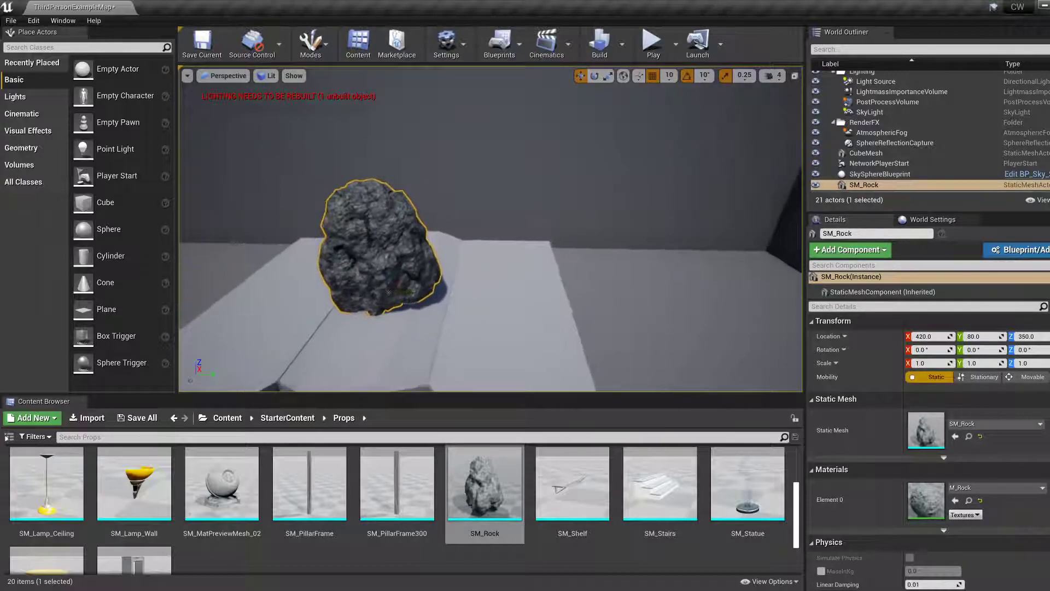
pyautogui.moveTo(405, 290); pyautogui.dragTo(800, 284)
pyautogui.press('f')
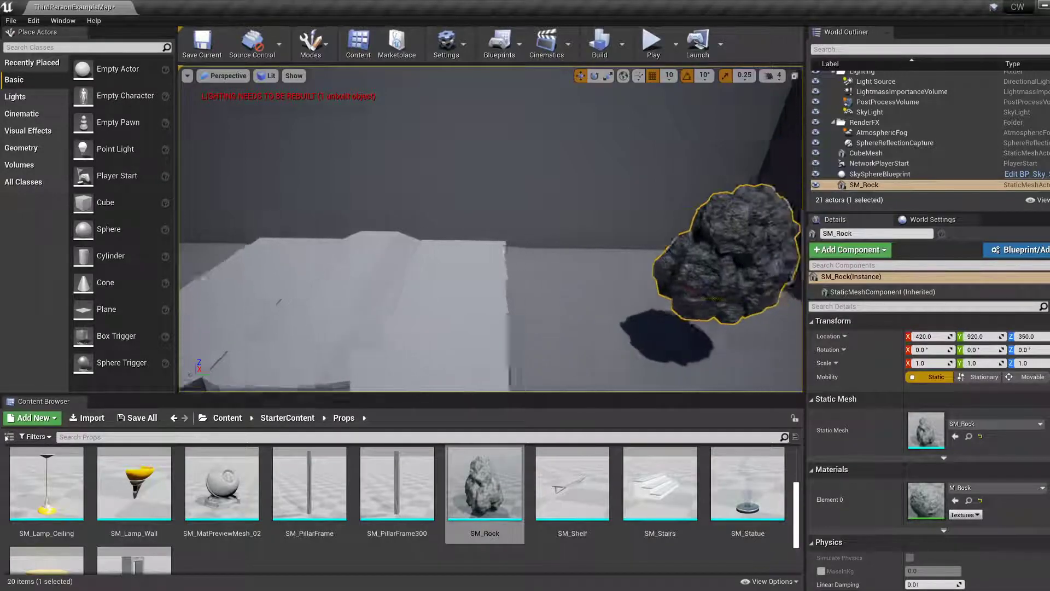
pyautogui.moveTo(631, 298); pyautogui.dragTo(740, 296)
pyautogui.moveTo(552, 288); pyautogui.dragTo(342, 284, button='middle')
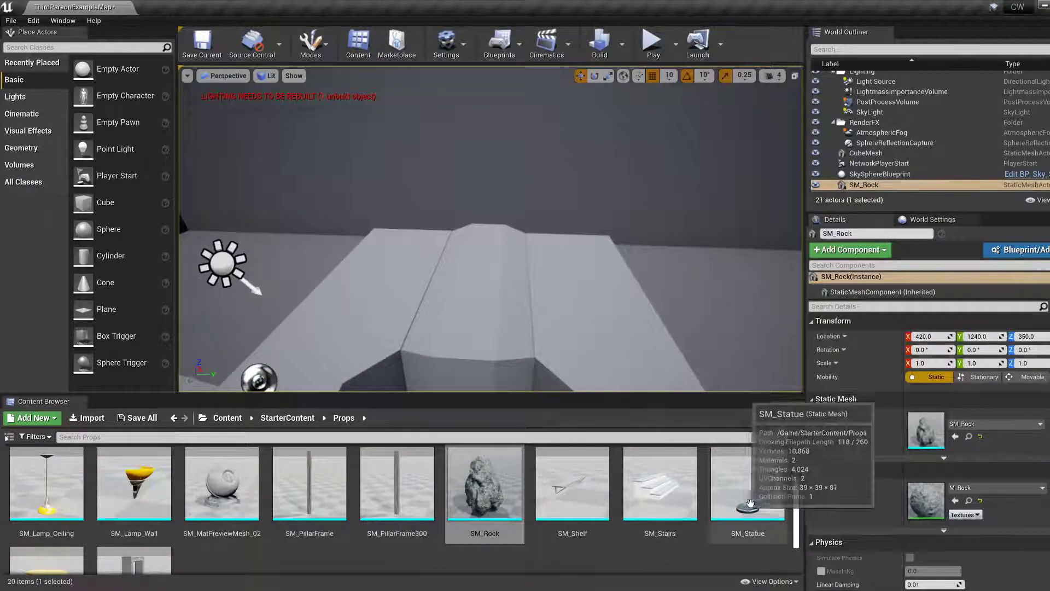
# Place the SM_Statue prop on the middle section of the raised walkway and move it along X to 580
pyautogui.moveTo(748, 482); pyautogui.dragTo(479, 288)
pyautogui.moveTo(511, 321); pyautogui.dragTo(437, 279, button='right')
pyautogui.press('f')
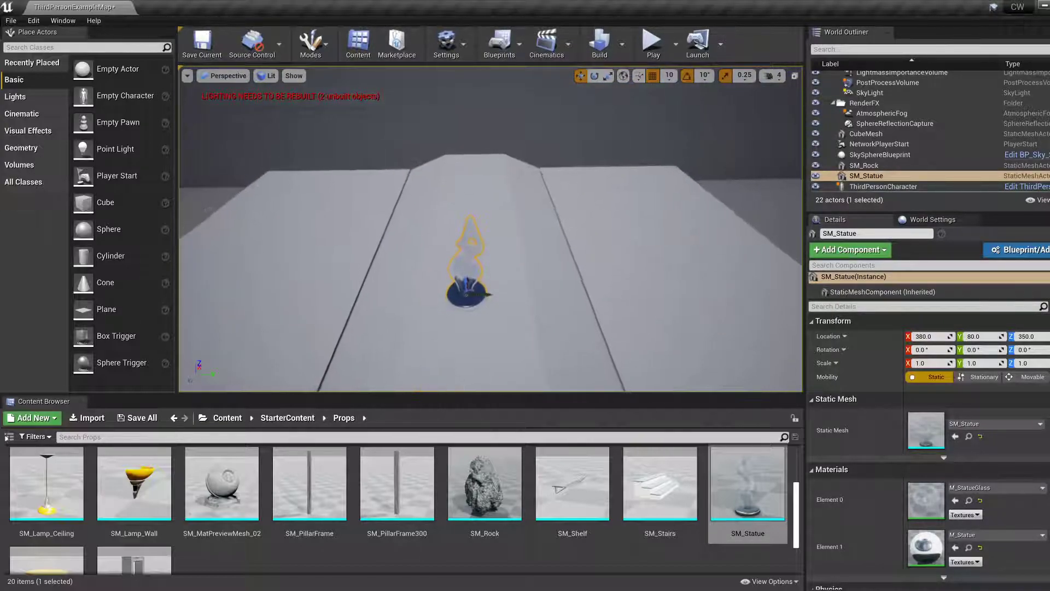
pyautogui.moveTo(490, 228); pyautogui.dragTo(667, 219, button='right')
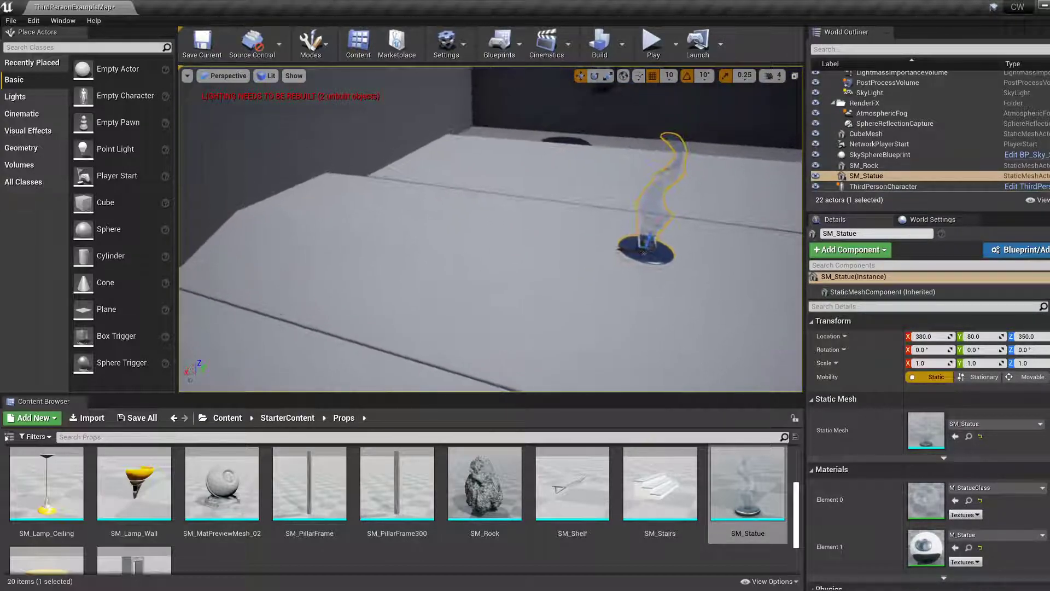
pyautogui.moveTo(622, 250); pyautogui.dragTo(392, 216)
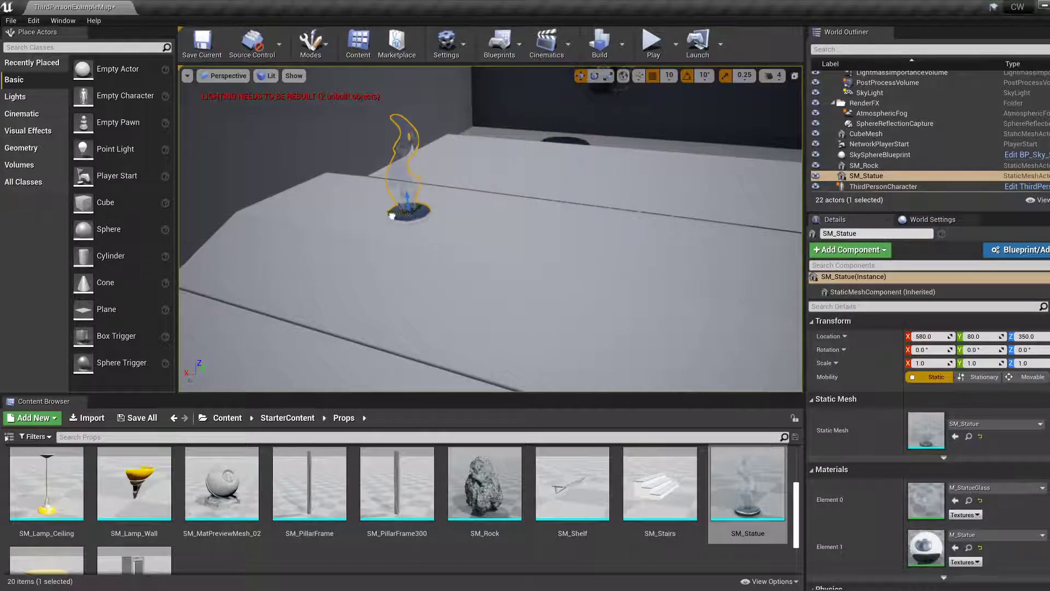
pyautogui.moveTo(404, 215); pyautogui.dragTo(267, 205, button='right')
pyautogui.moveTo(503, 240); pyautogui.dragTo(530, 241, button='right')
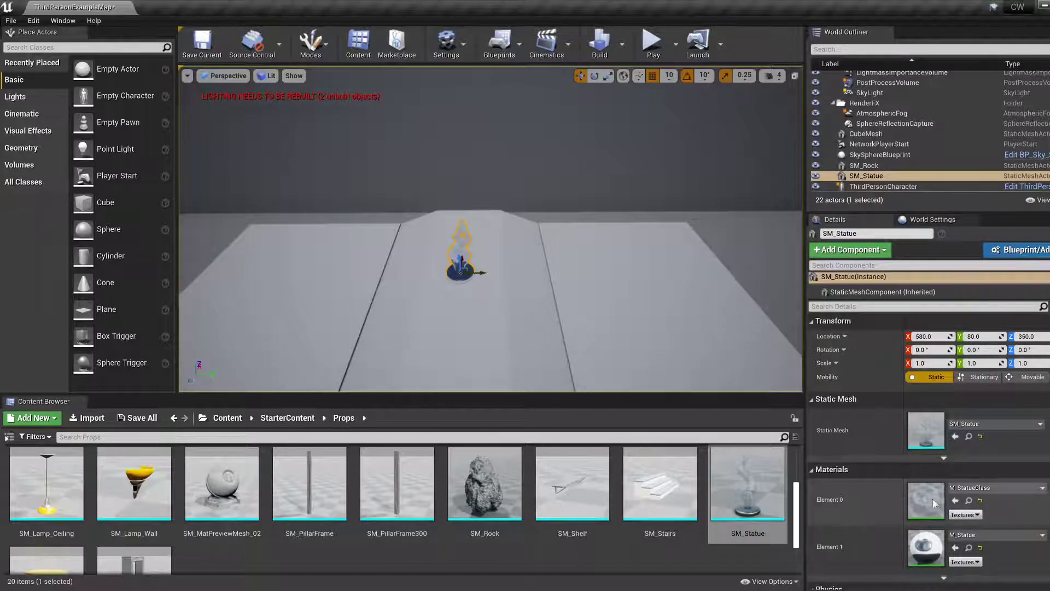
# Try the M_Tech_Hex_Tile_Pulse material on Element 0 of the placed statue
pyautogui.click(979, 488)
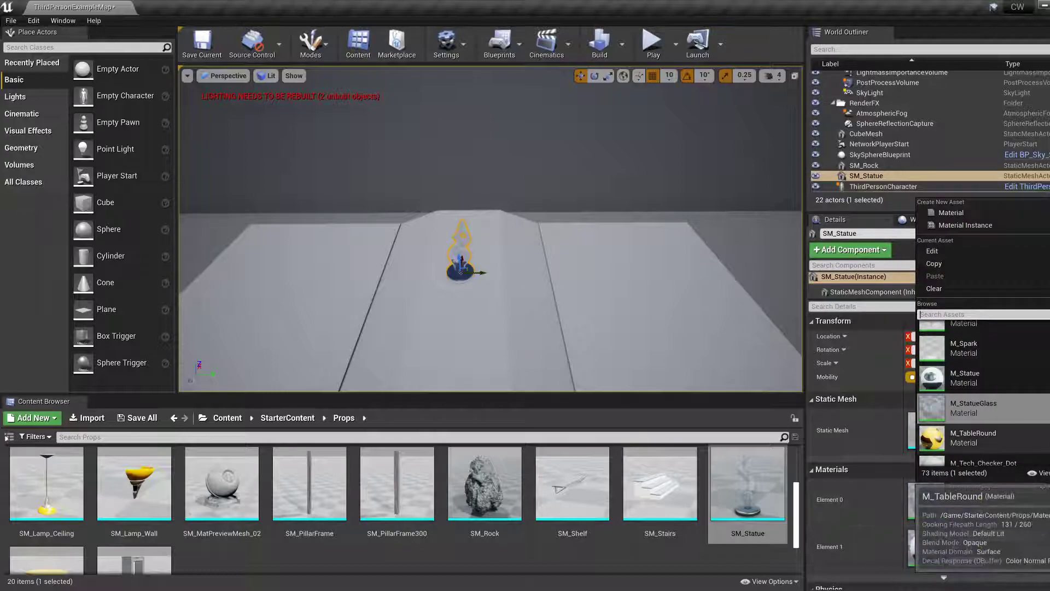
pyautogui.scroll(-3, 983, 394)
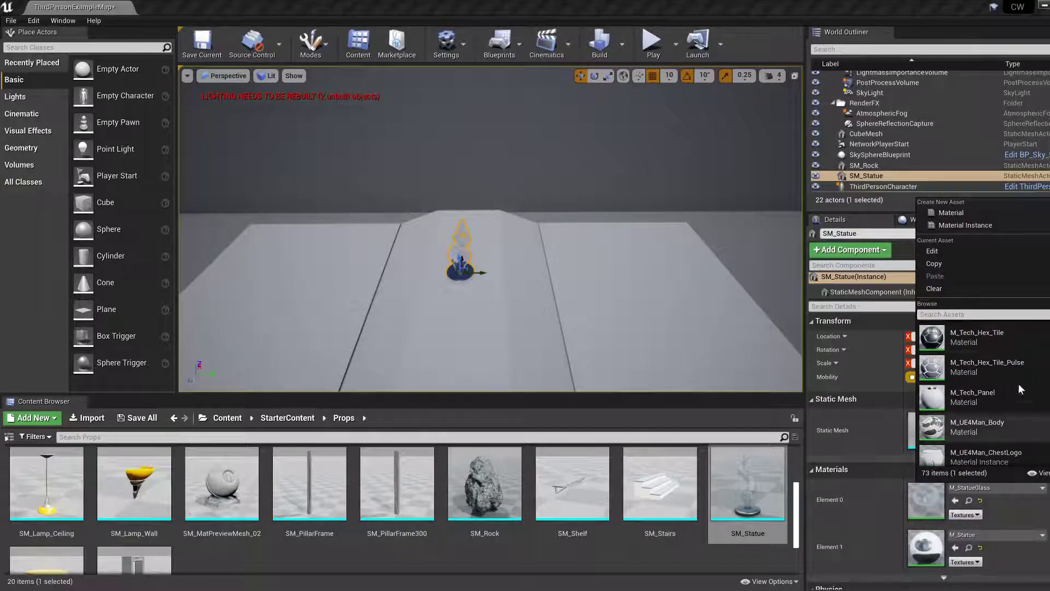
pyautogui.click(979, 366)
pyautogui.press('f')
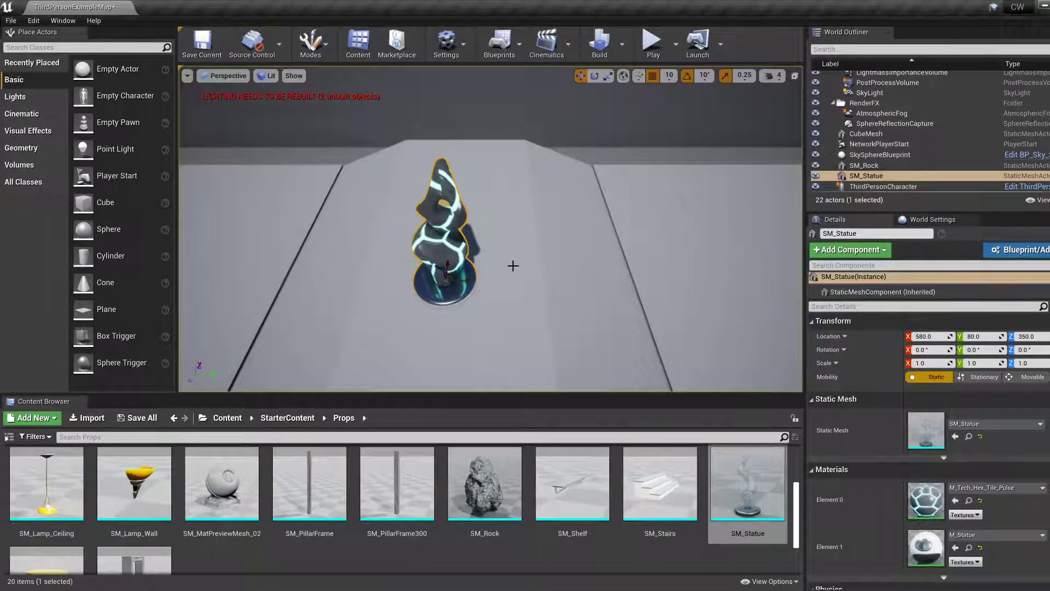
# Try the M_Water_Lake material on Element 0 of the placed statue and view it from farther away
pyautogui.click(1010, 488)
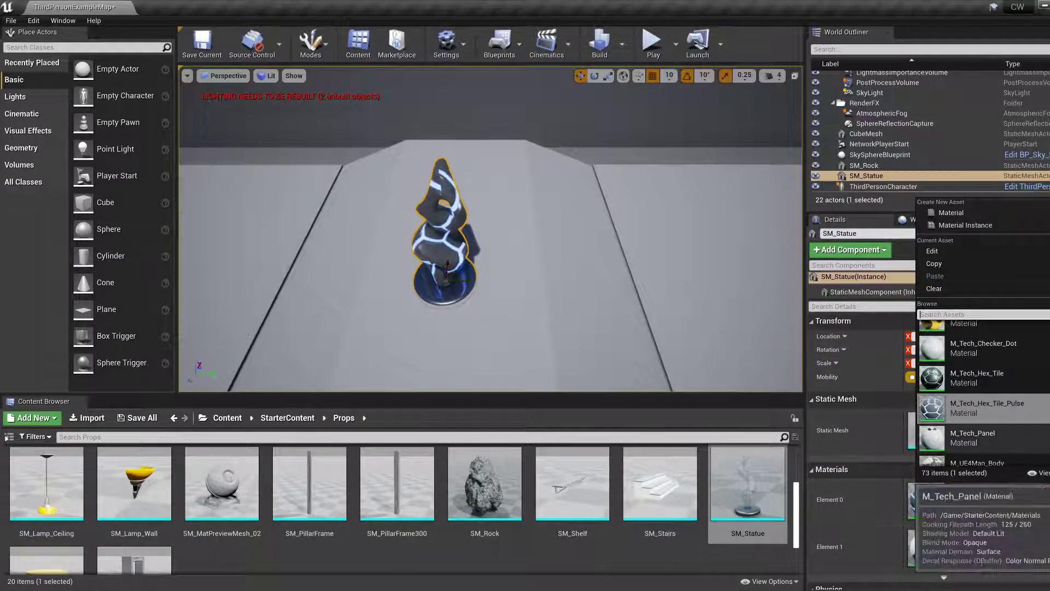
pyautogui.scroll(-5, 979, 437)
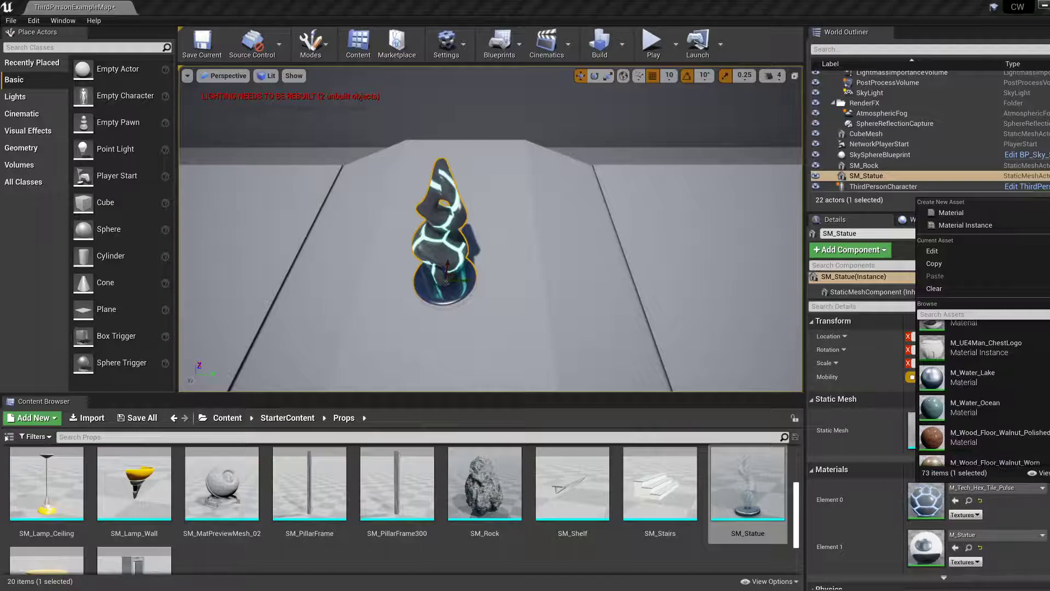
pyautogui.click(1000, 383)
pyautogui.moveTo(546, 298); pyautogui.dragTo(593, 256, button='right')
pyautogui.press('s')
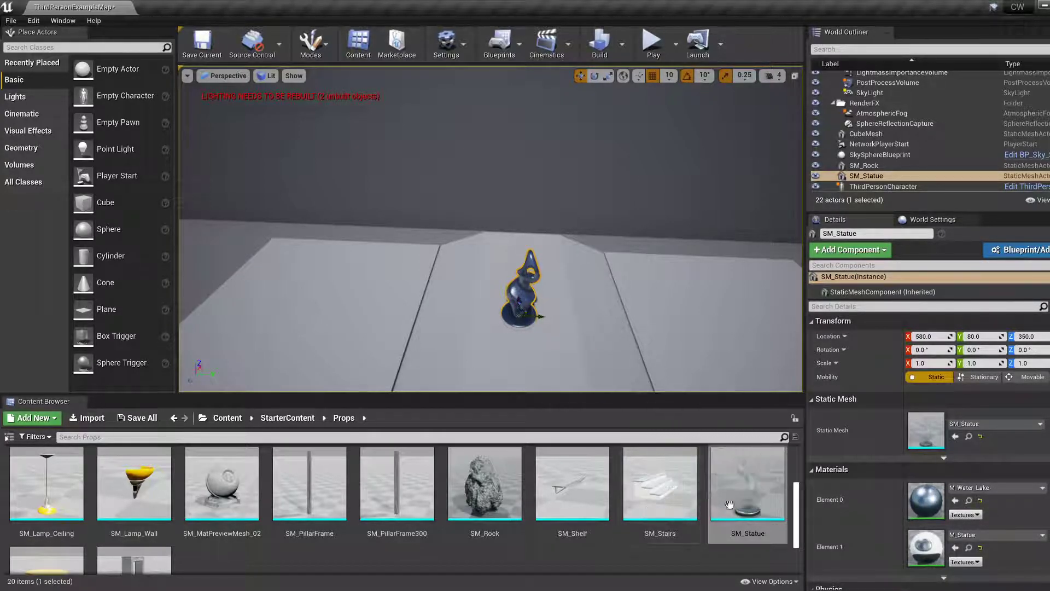
# Reset the placed statue's Element 0 material to its default, M_StatueGlass
pyautogui.click(997, 488)
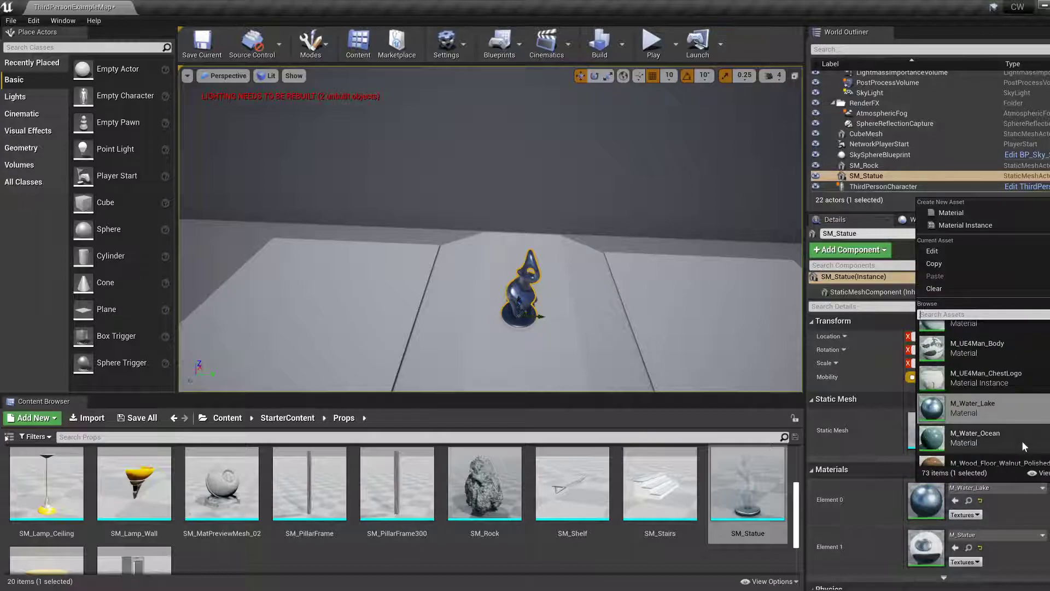
pyautogui.click(1007, 503)
pyautogui.click(980, 501)
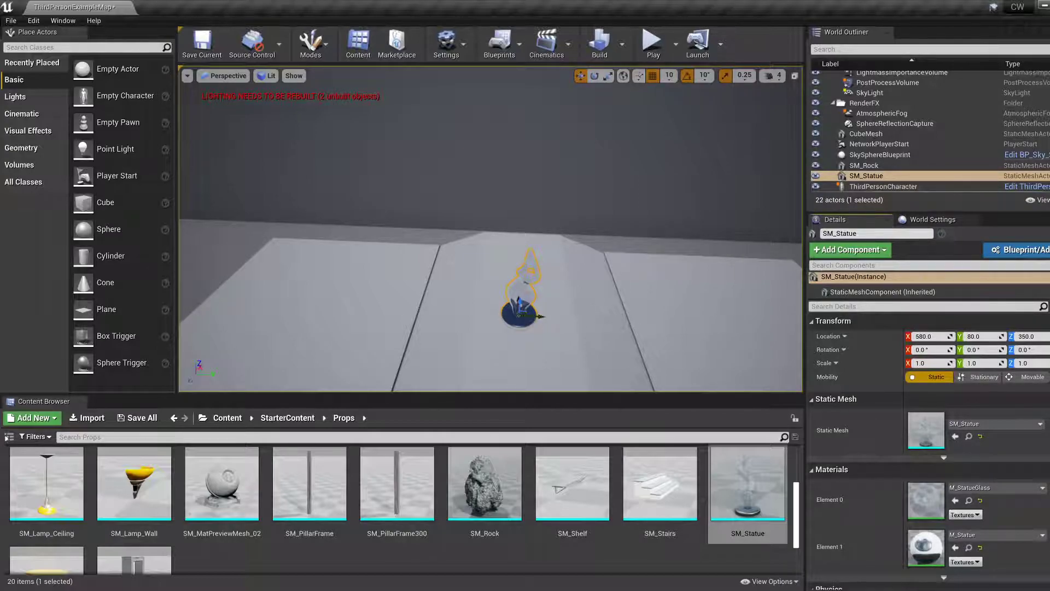
# Convert the placed statue into a StaticMeshActor Blueprint subclass named Prize, stored in the ThirdPersonBP/Blueprints folder
pyautogui.click(998, 253)
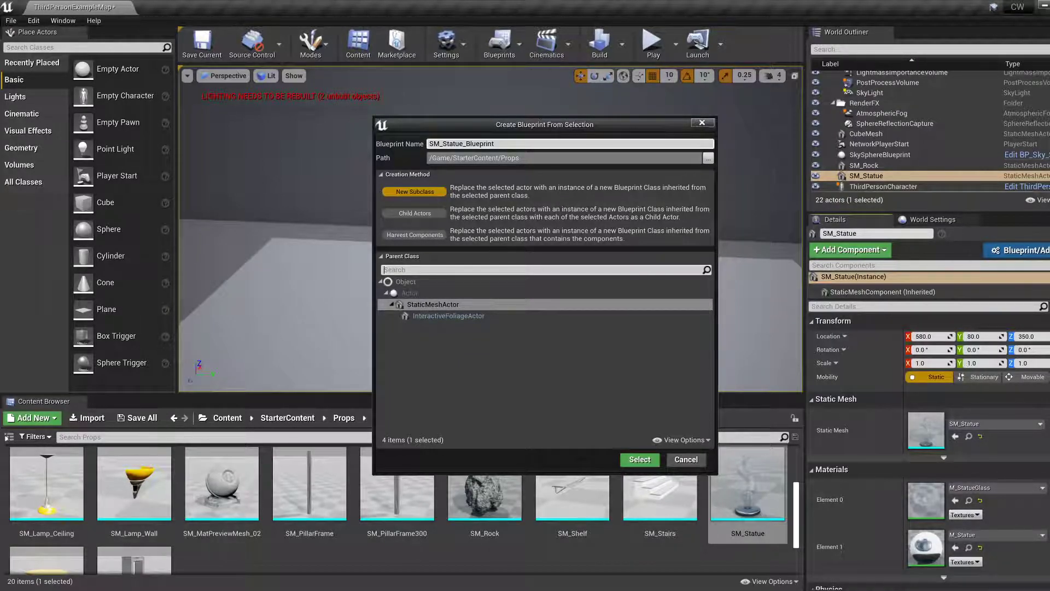
pyautogui.click(707, 159)
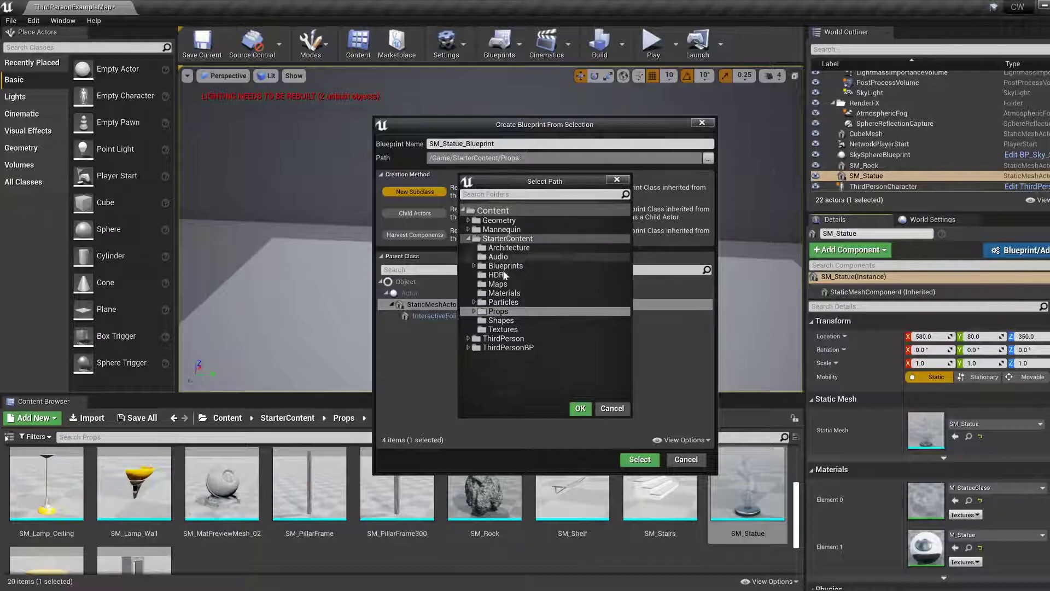
pyautogui.doubleClick(510, 348)
pyautogui.click(526, 357)
pyautogui.click(581, 408)
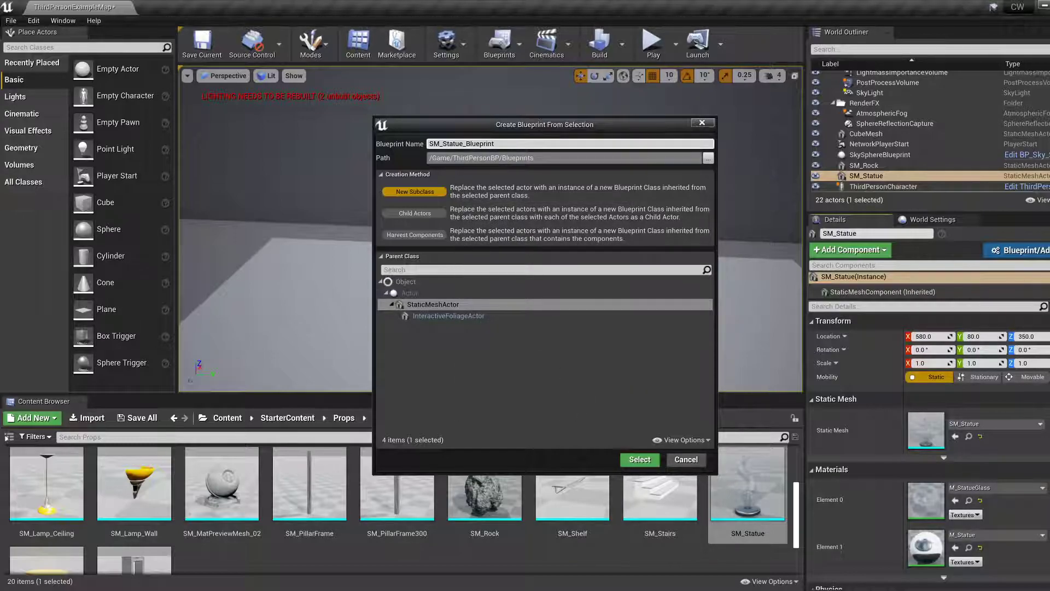
pyautogui.hotkey('ctrl', 'a')
pyautogui.write('Prize')
pyautogui.click(639, 459)
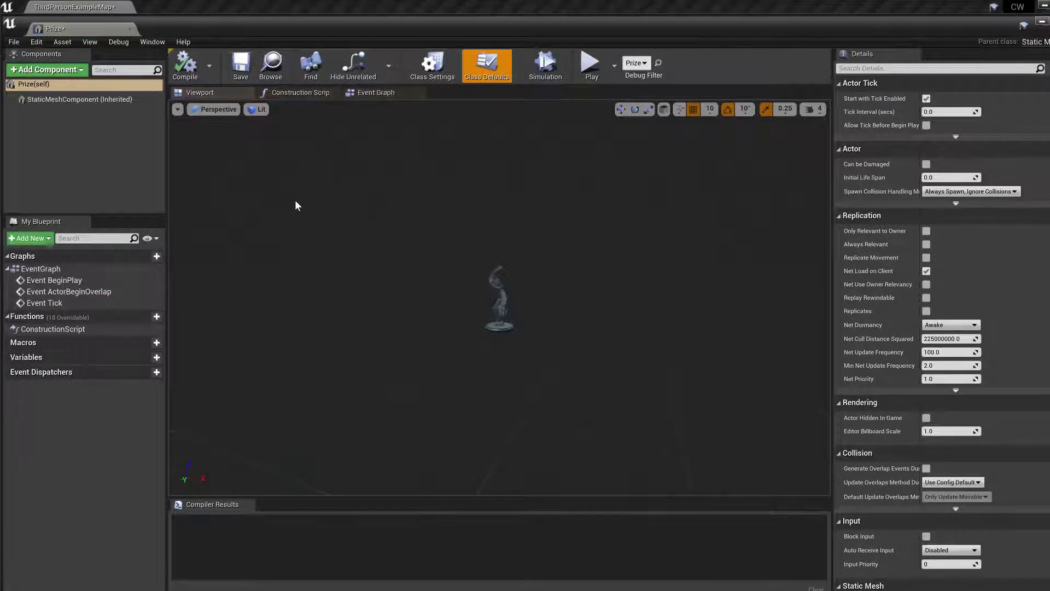
# Dock the Prize Blueprint editor beside the level editor, check the Blueprint in the level, and return to the Prize editor
pyautogui.moveTo(55, 29); pyautogui.dragTo(157, 5)
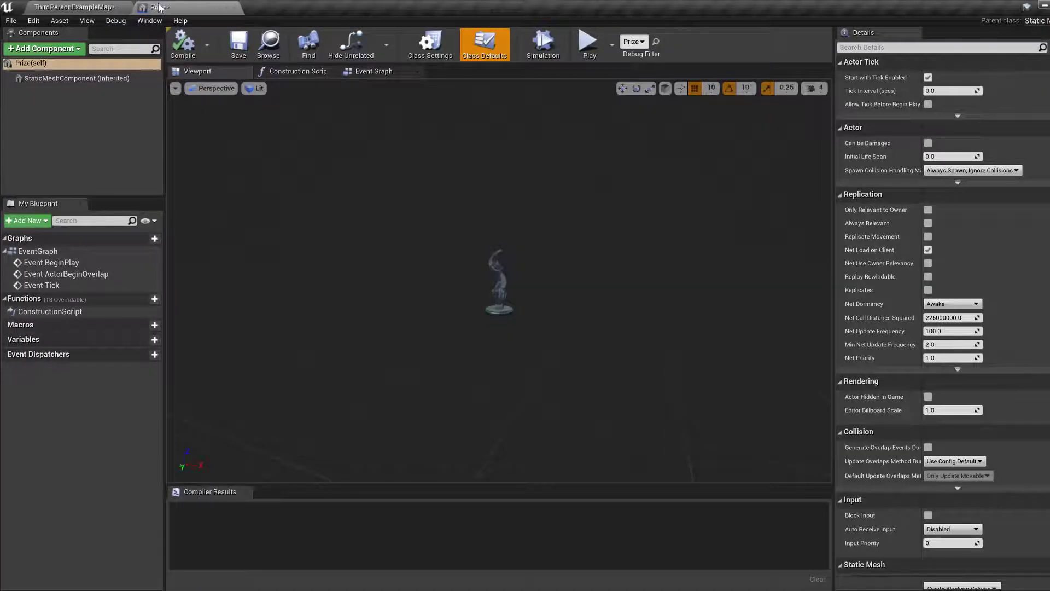
pyautogui.click(82, 7)
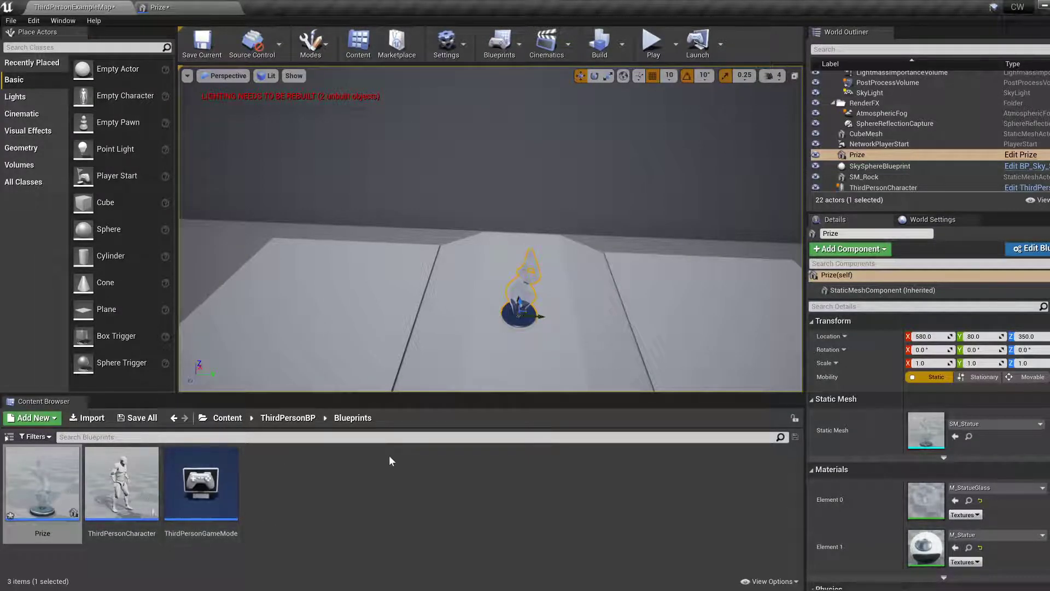
pyautogui.click(164, 8)
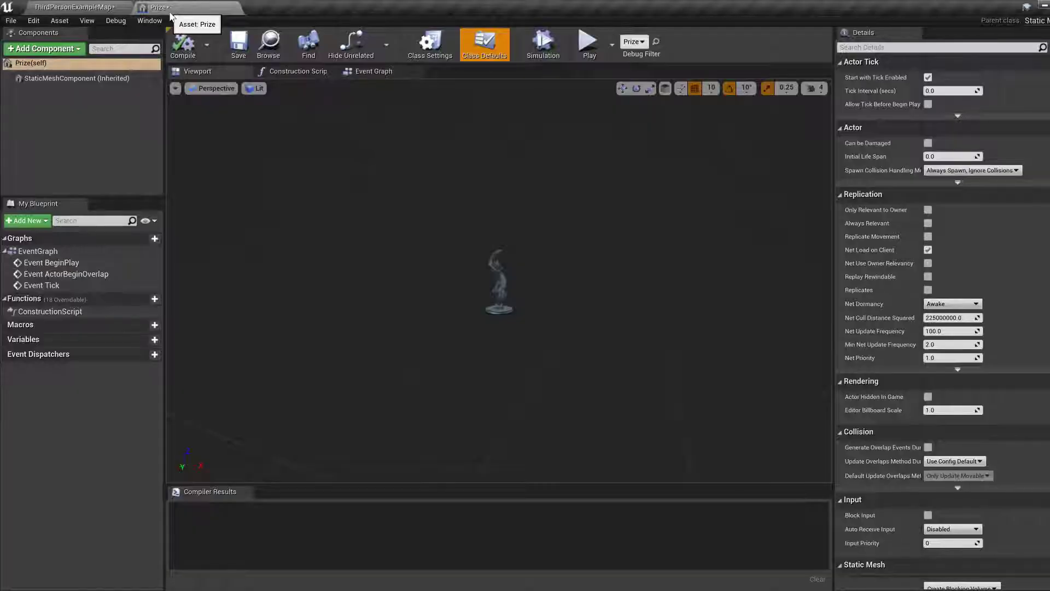
# Set the Element 0 material of the Prize Blueprint's StaticMeshComponent to M_Water_Lake
pyautogui.click(71, 78)
pyautogui.click(1001, 318)
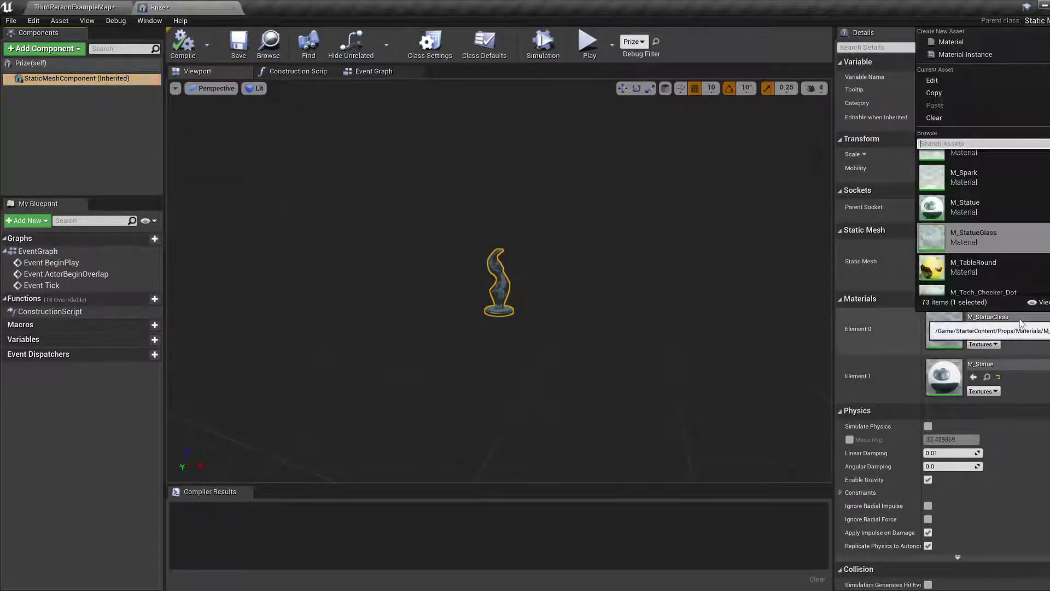
pyautogui.scroll(-15, 984, 229)
pyautogui.scroll(7, 985, 229)
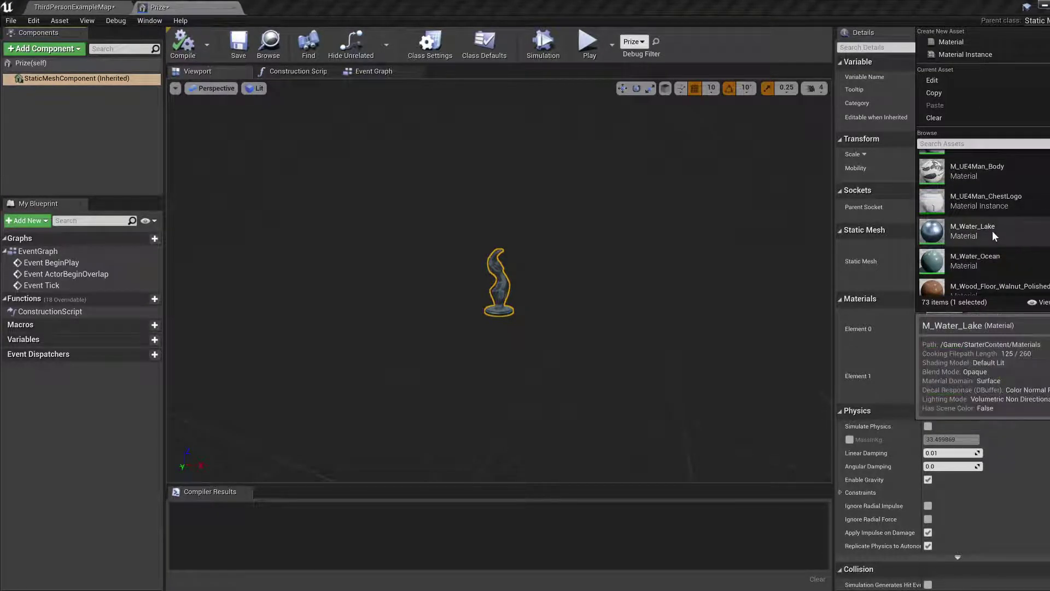
pyautogui.click(973, 230)
pyautogui.moveTo(516, 261)
pyautogui.mouseDown(button='right')
pyautogui.moveTo(501, 262)
pyautogui.moveTo(517, 261)
pyautogui.mouseUp(button='right')
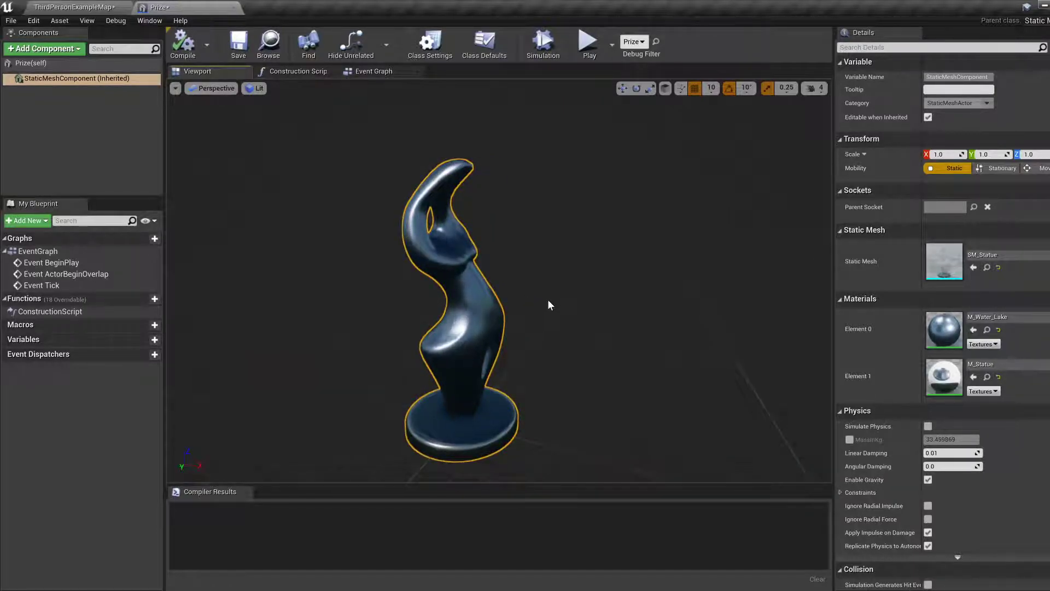
# Enable Generate Overlap Events on the Prize mesh component, set its collision preset to OverlapAll, and compile the Blueprint
pyautogui.scroll(-8, 993, 384)
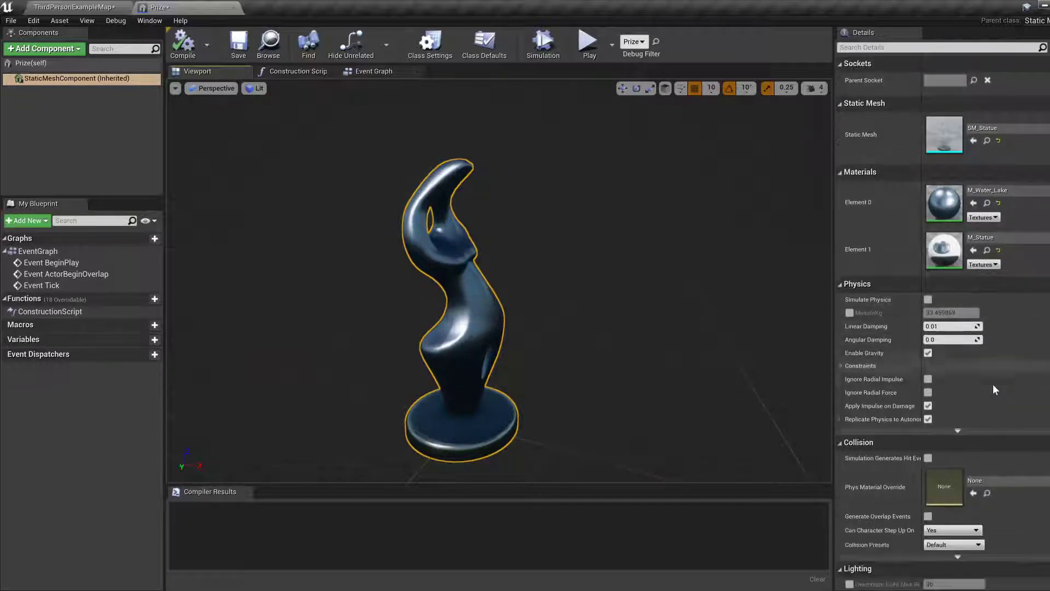
pyautogui.scroll(-2, 993, 388)
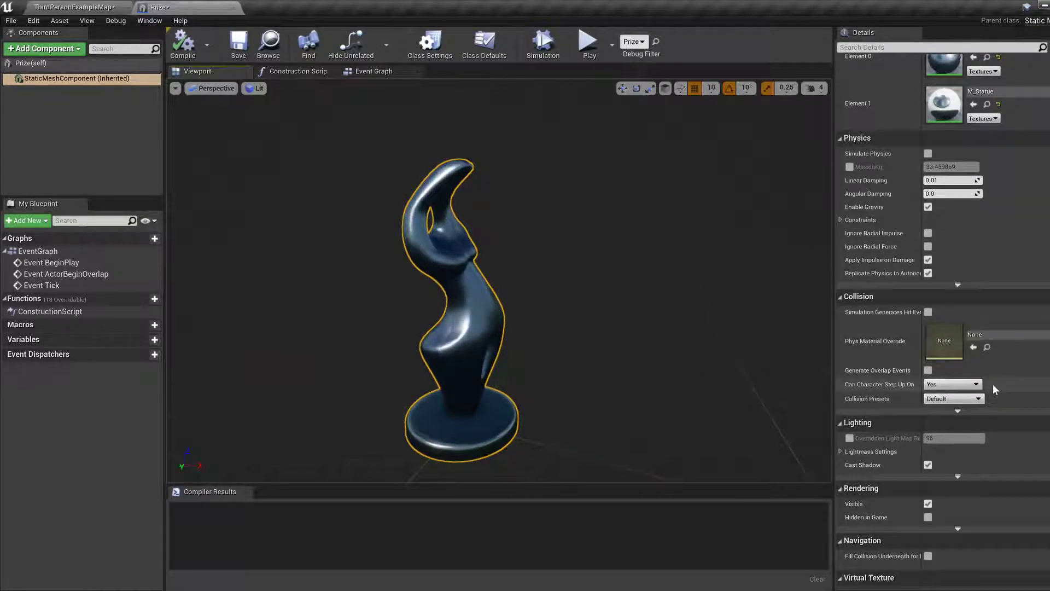
pyautogui.click(928, 370)
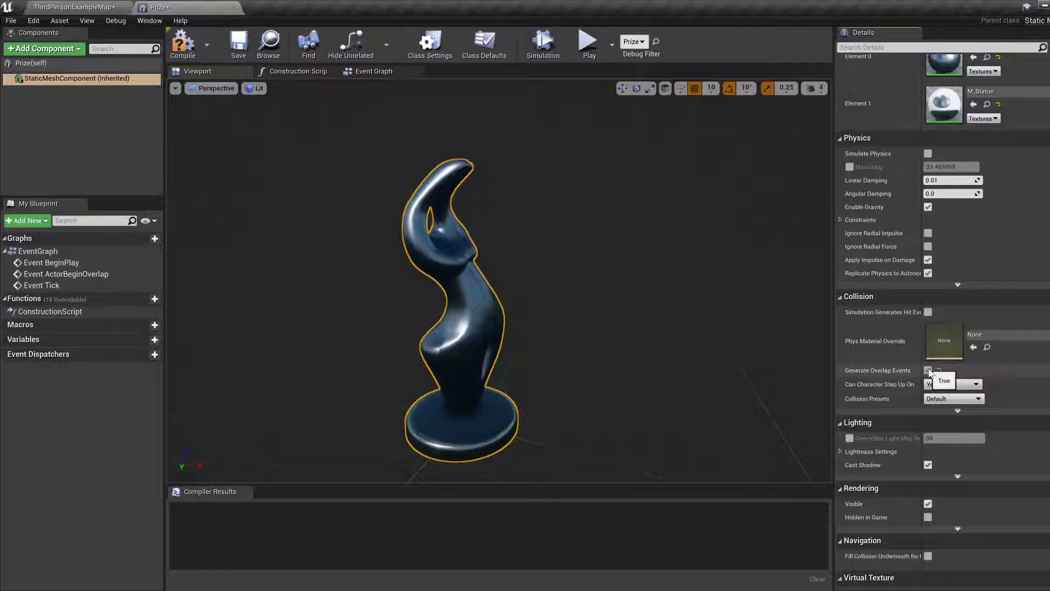
pyautogui.click(937, 402)
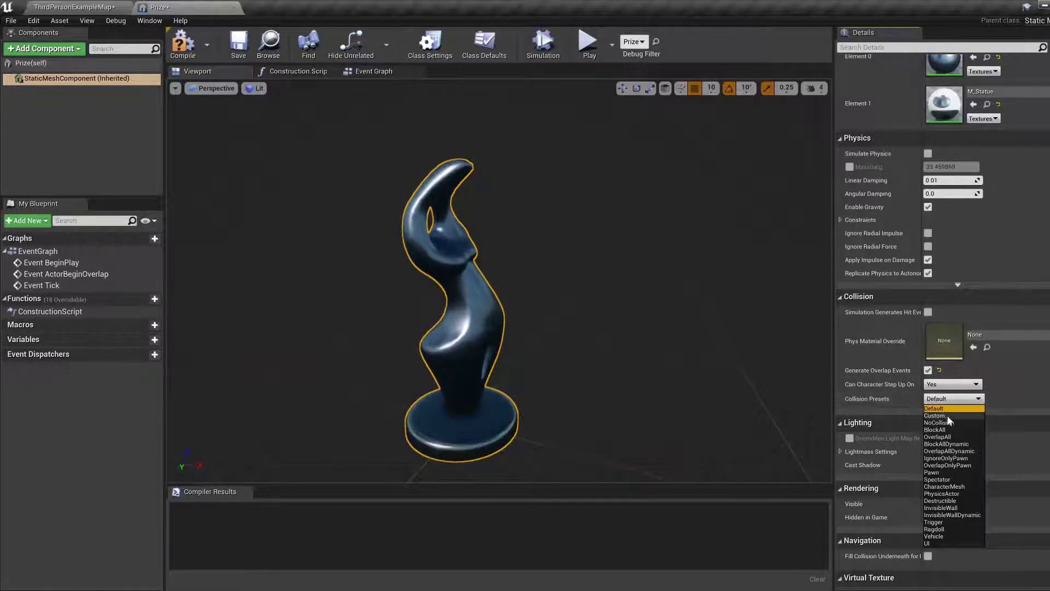
pyautogui.click(950, 437)
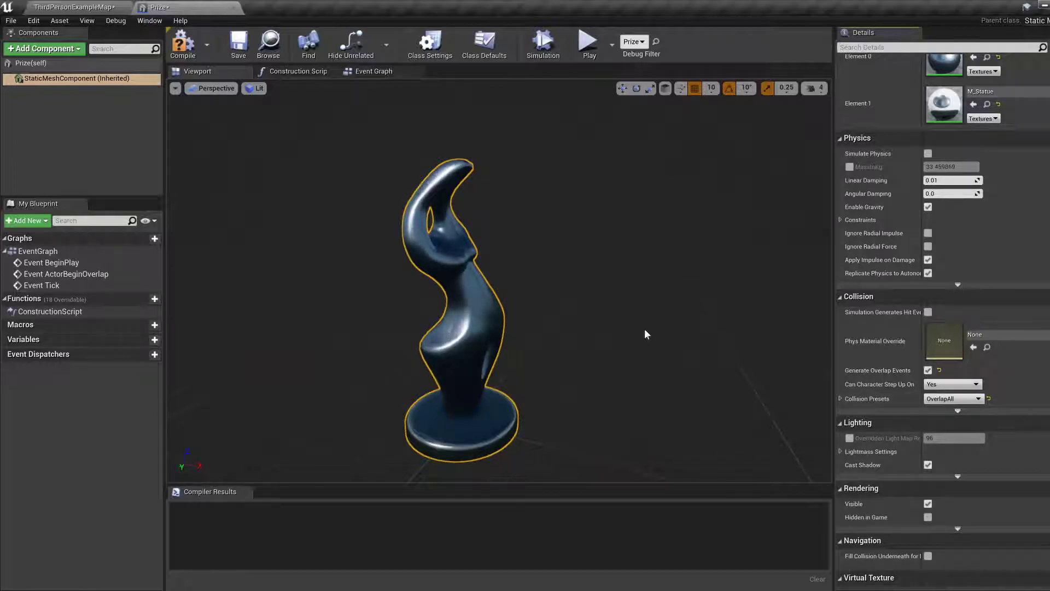
pyautogui.click(183, 49)
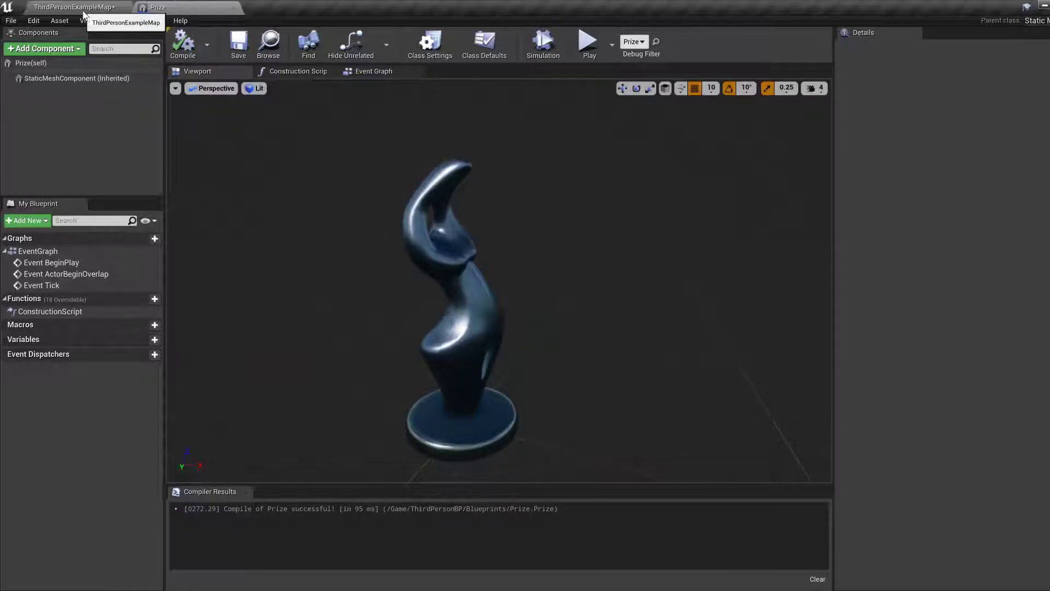
# Delete the Event BeginPlay node from the Prize Blueprint's Event Graph
pyautogui.click(366, 71)
pyautogui.moveTo(731, 319); pyautogui.dragTo(654, 339, button='right')
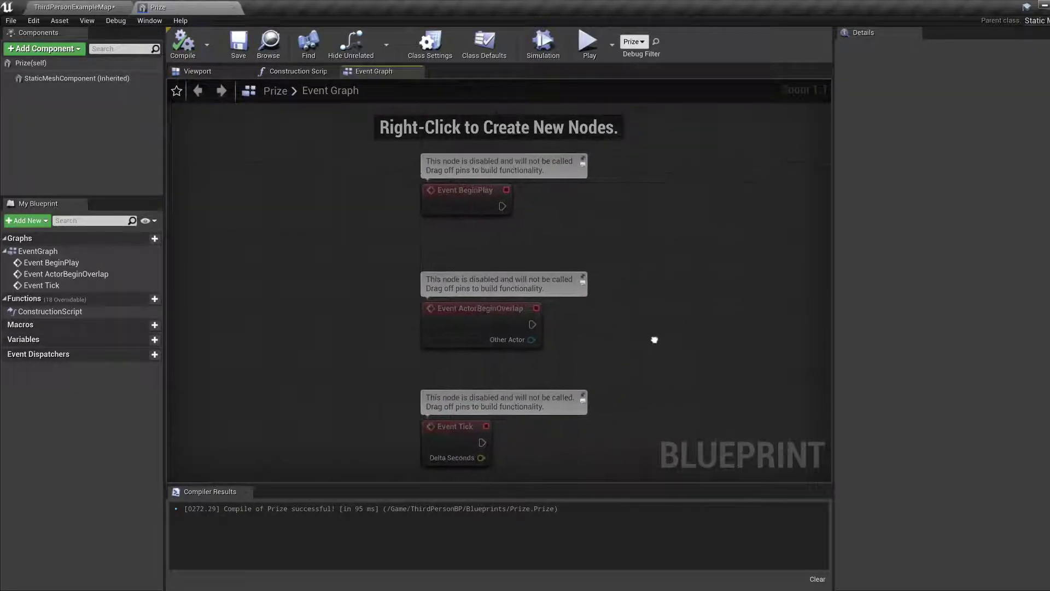
pyautogui.click(452, 205)
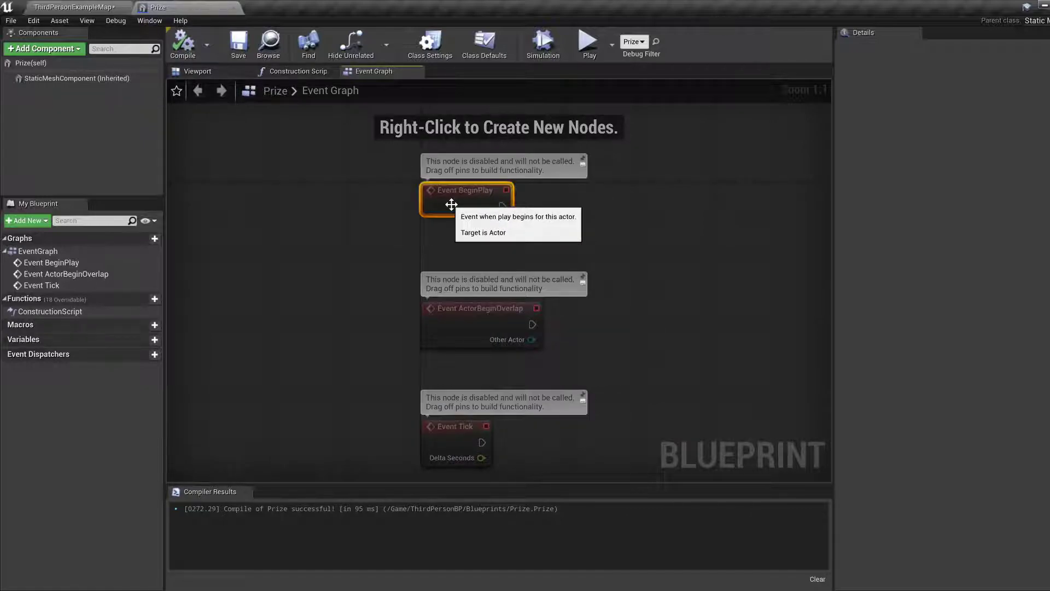
pyautogui.press('Delete')
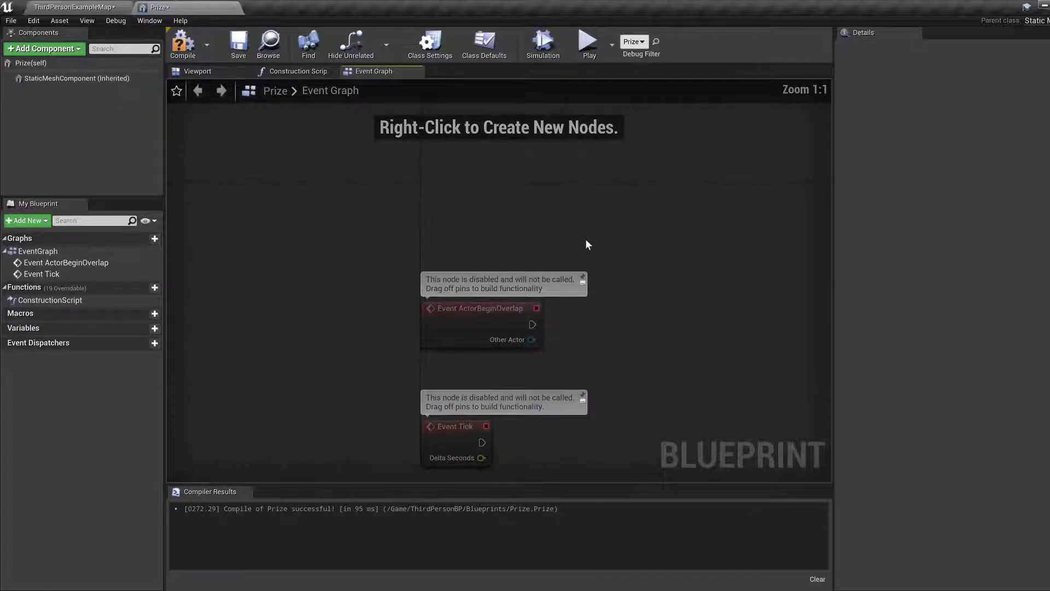
# Connect a Print String node to the execution output of Event ActorBeginOverlap, roughly align both nodes, and compile the Prize Blueprint
pyautogui.moveTo(585, 238); pyautogui.dragTo(423, 206, button='right')
pyautogui.moveTo(316, 280); pyautogui.dragTo(298, 236)
pyautogui.moveTo(376, 249); pyautogui.dragTo(375, 293, button='right')
pyautogui.moveTo(341, 284); pyautogui.dragTo(523, 270)
pyautogui.write('print')
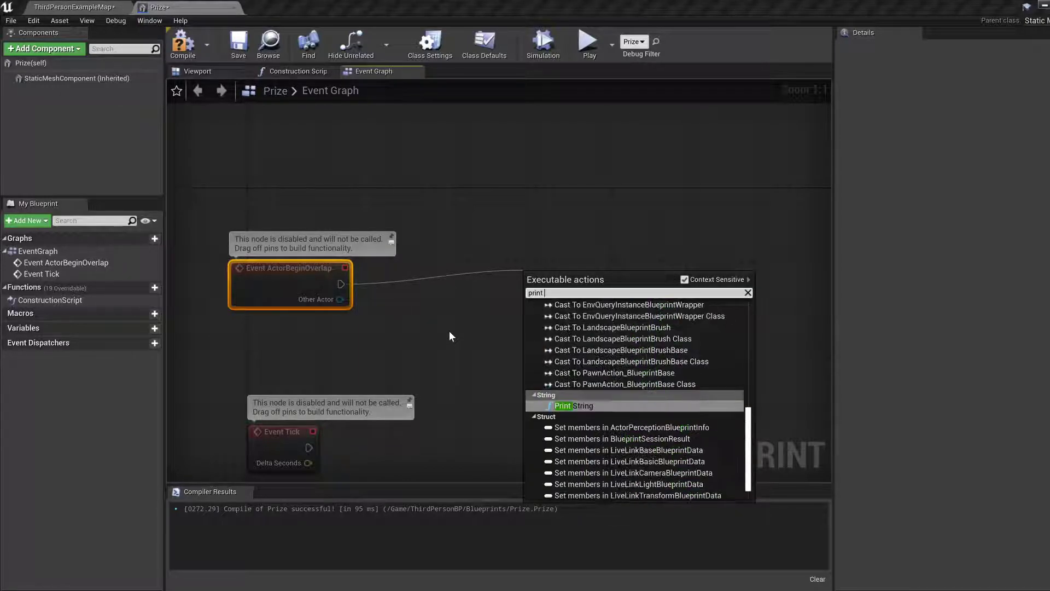
pyautogui.press('Return')
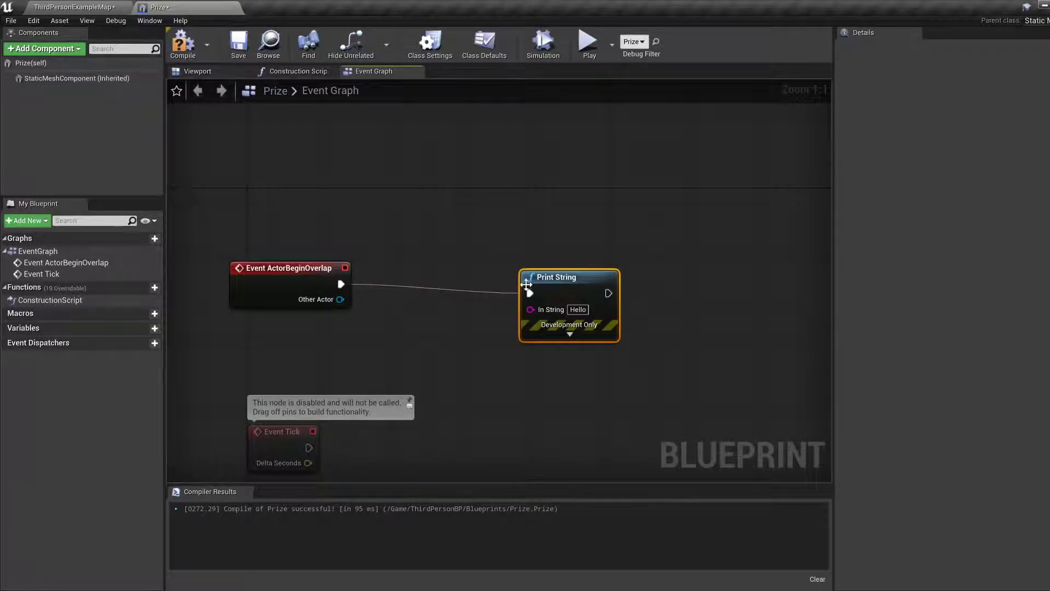
pyautogui.moveTo(582, 288); pyautogui.dragTo(582, 234)
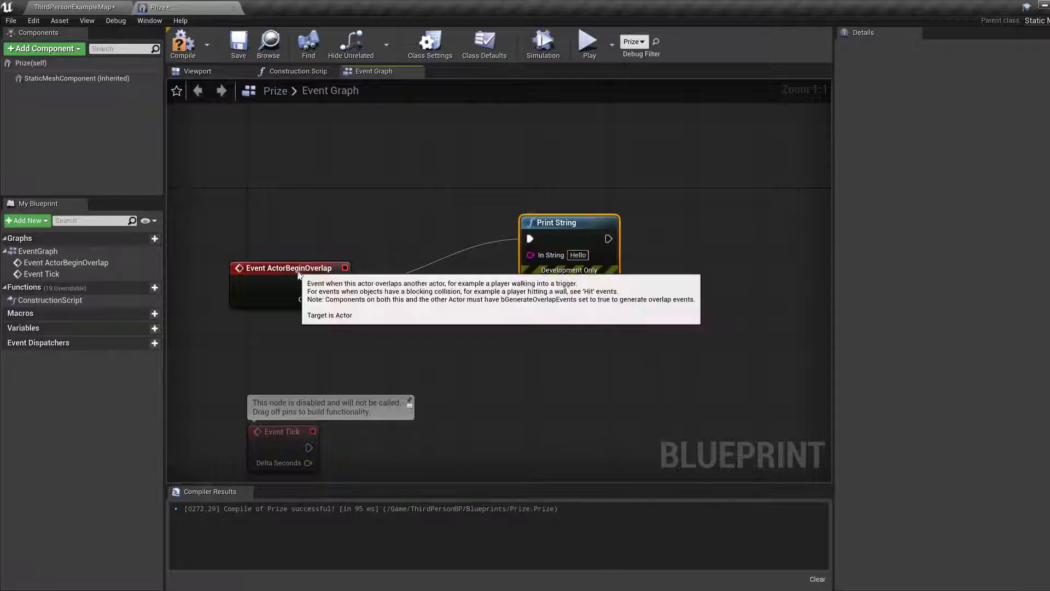
pyautogui.moveTo(295, 274); pyautogui.dragTo(295, 238)
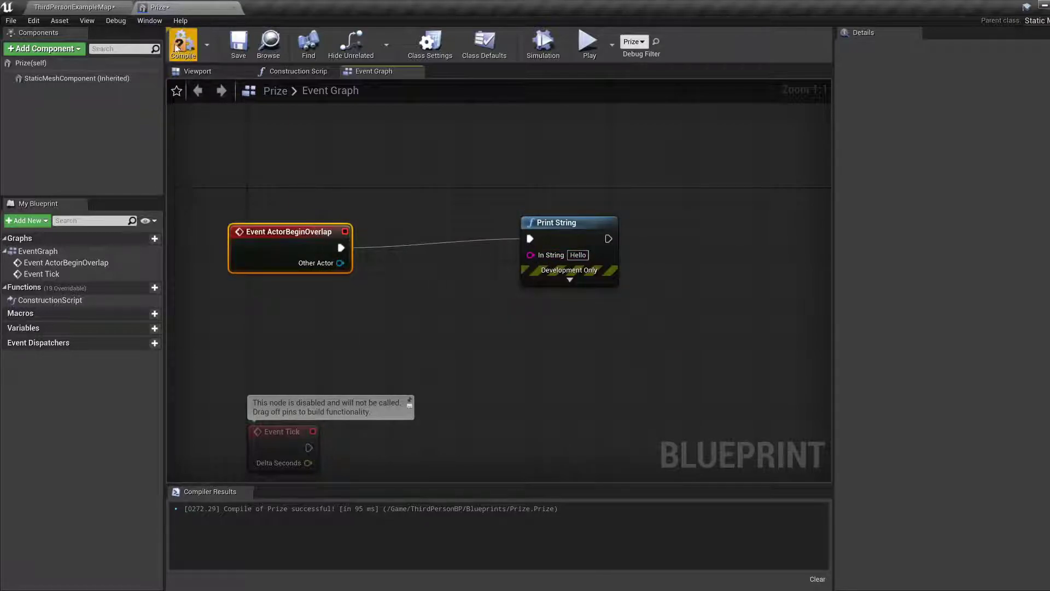
# Play the level from the level editor, run the character through the Prize statue to test the overlap event, and stop playing
pyautogui.click(92, 7)
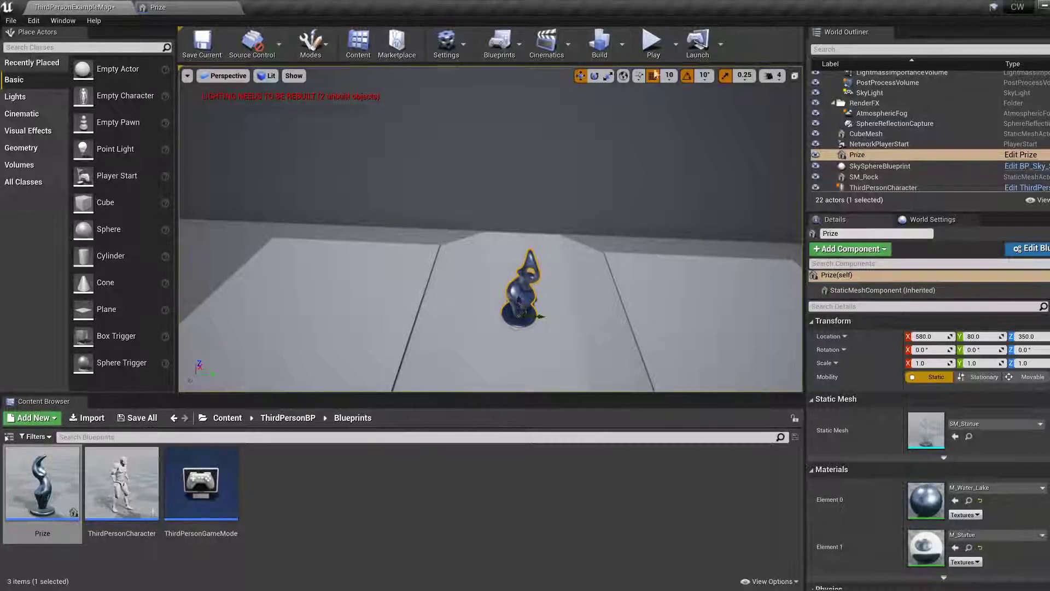
pyautogui.click(651, 41)
pyautogui.press('w')
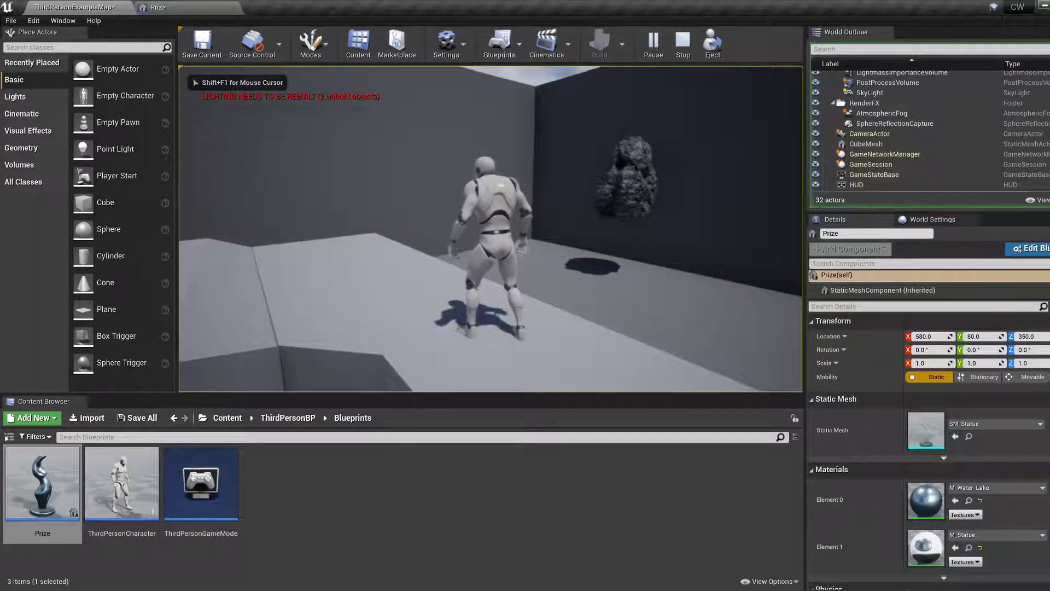
pyautogui.press('w')
pyautogui.press('w')
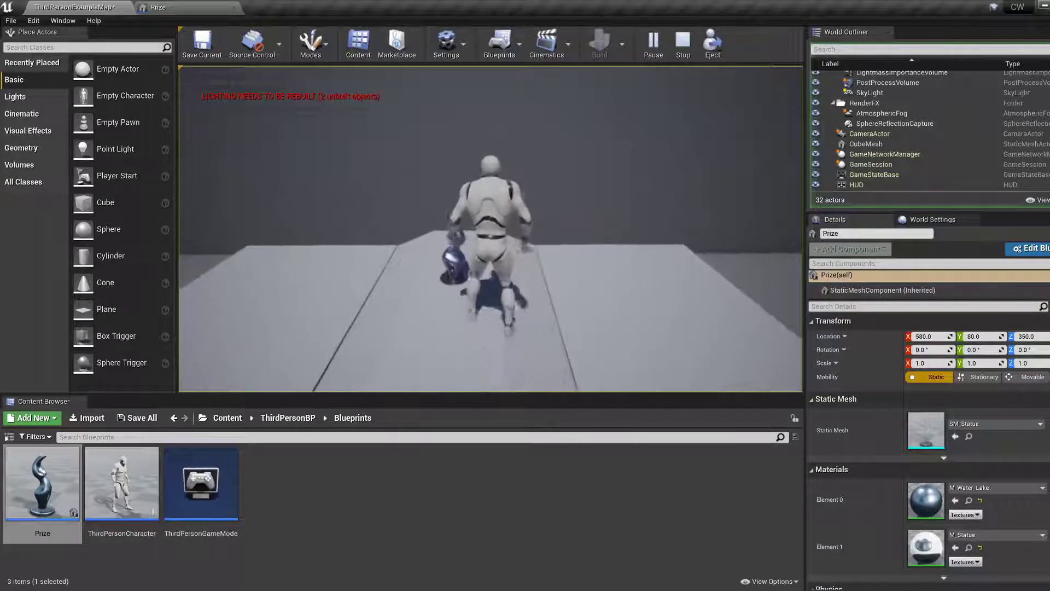
pyautogui.press('s')
pyautogui.press('a')
pyautogui.press('d')
pyautogui.press('s')
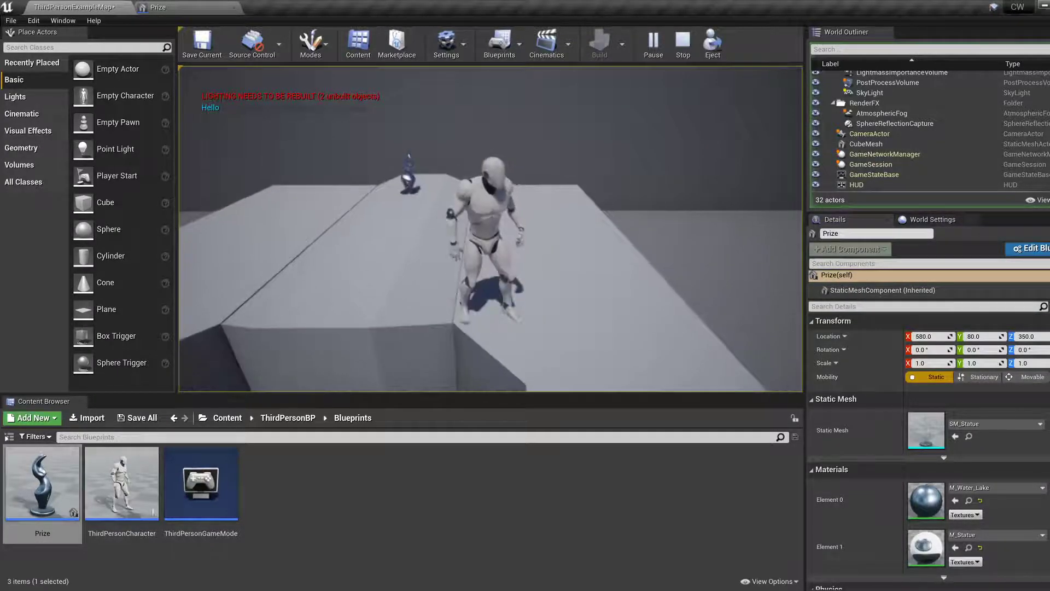
pyautogui.press('Escape')
# Move the Event ActorBeginOverlap and Print String nodes farther apart in the Prize Blueprint's Event Graph
pyautogui.click(154, 10)
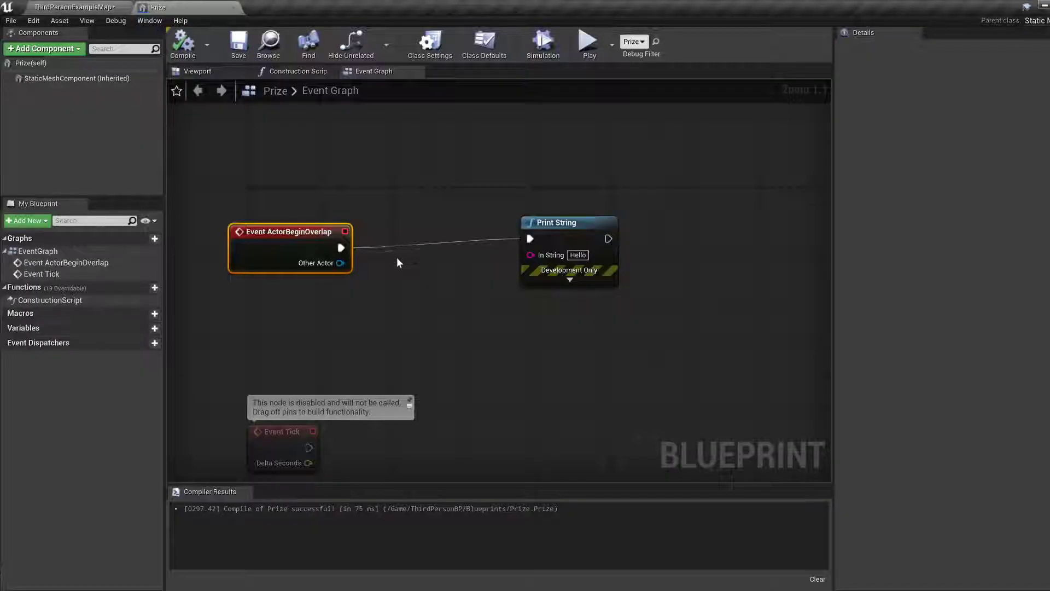
pyautogui.moveTo(309, 248); pyautogui.dragTo(264, 229)
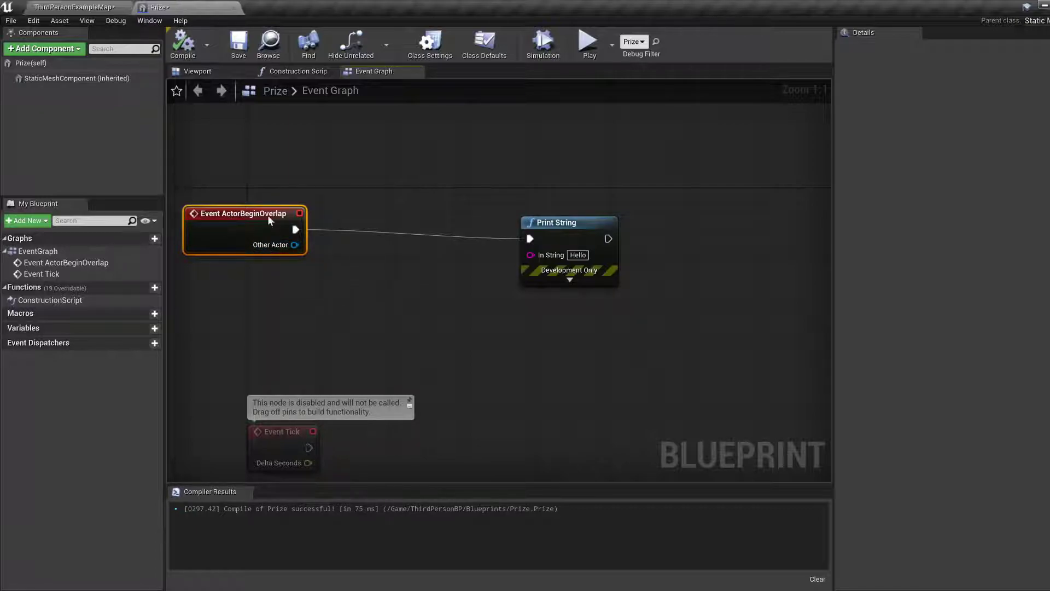
pyautogui.click(67, 9)
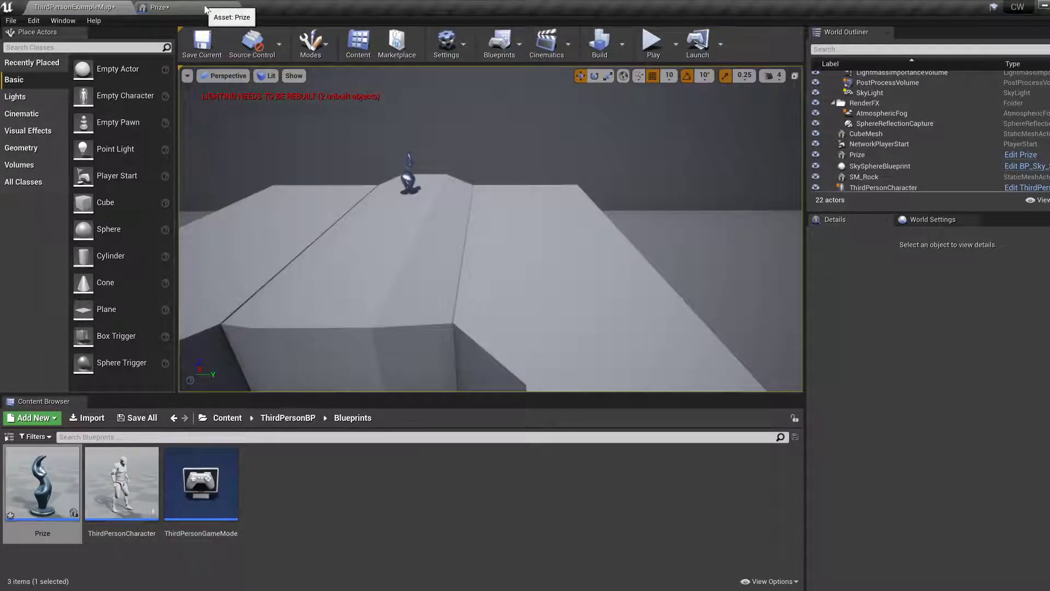
pyautogui.click(204, 10)
pyautogui.moveTo(571, 227); pyautogui.dragTo(607, 180)
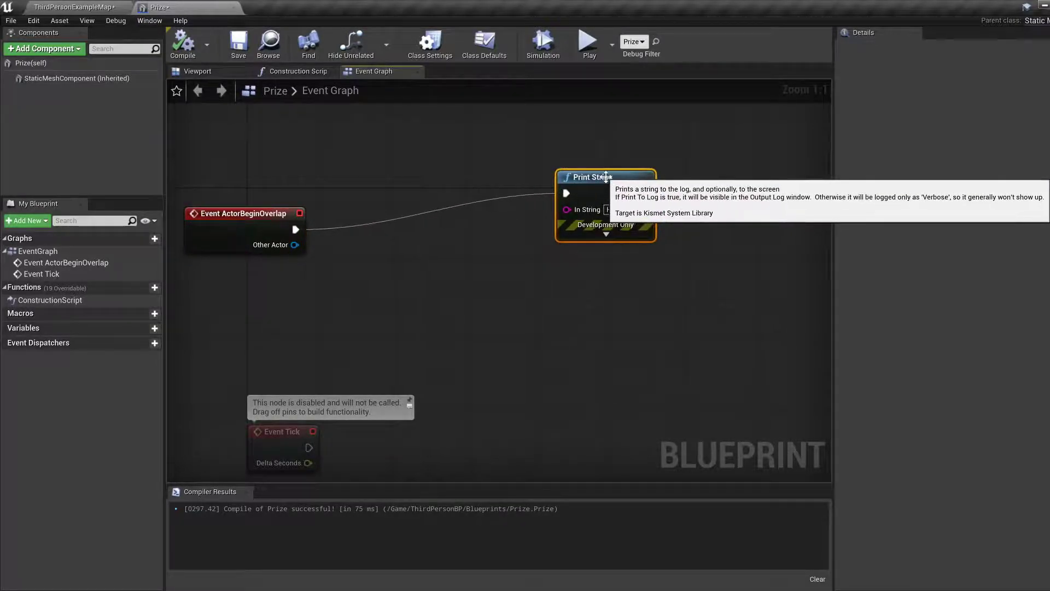
pyautogui.moveTo(268, 214); pyautogui.dragTo(268, 195)
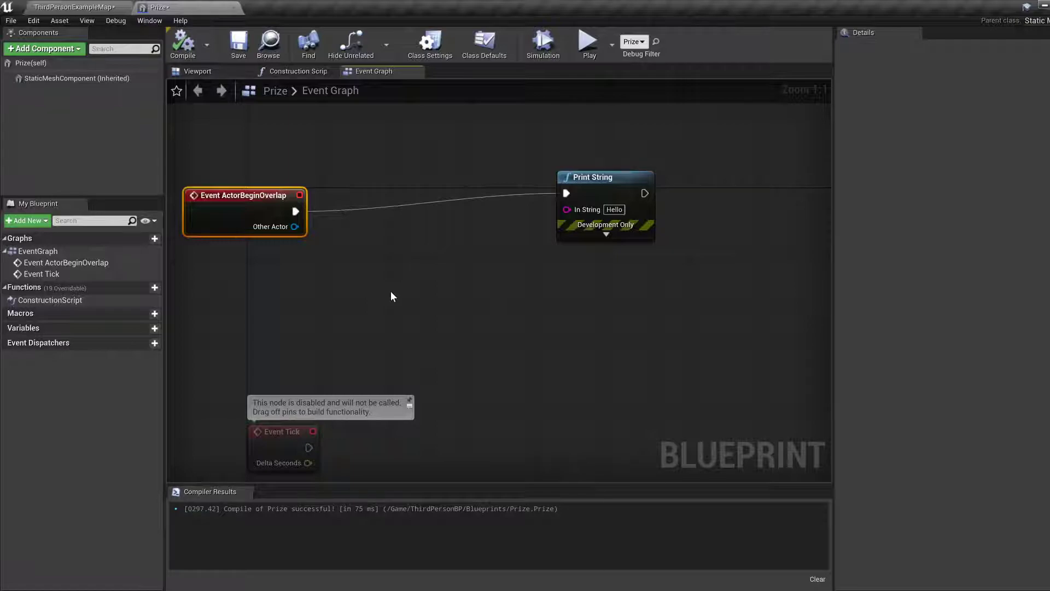
# Add a Get Real Time Seconds node below Event ActorBeginOverlap and align the event node with Print String
pyautogui.rightClick(304, 304)
pyautogui.write('get')
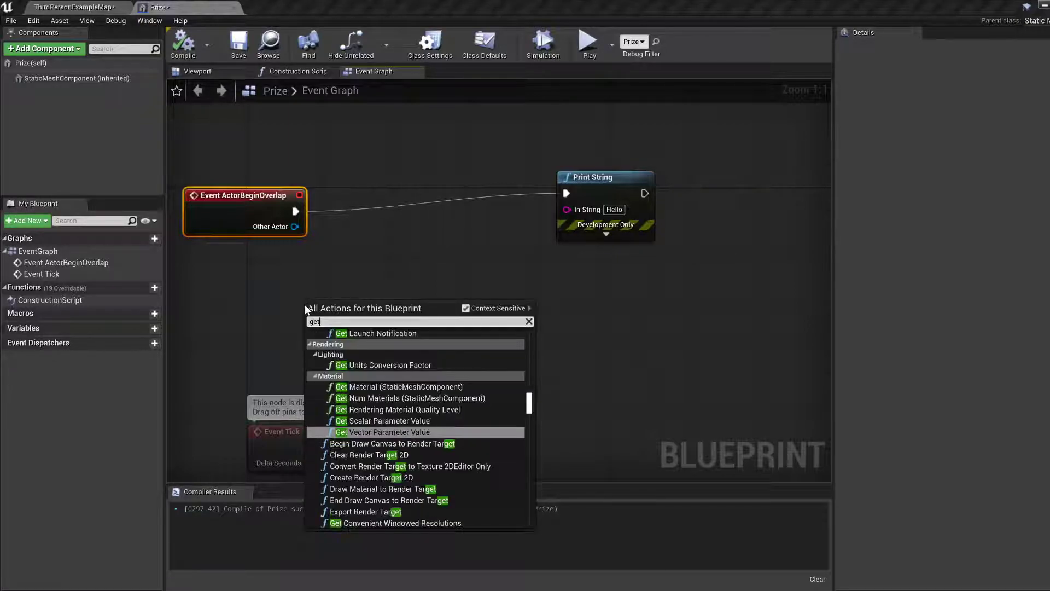
pyautogui.write(' rea')
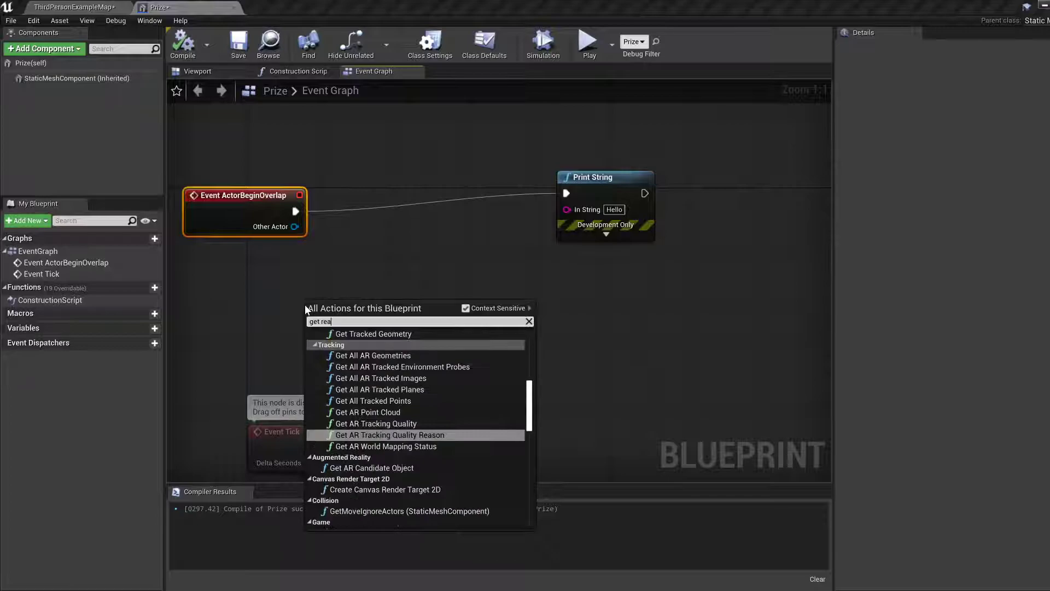
pyautogui.write('ltim')
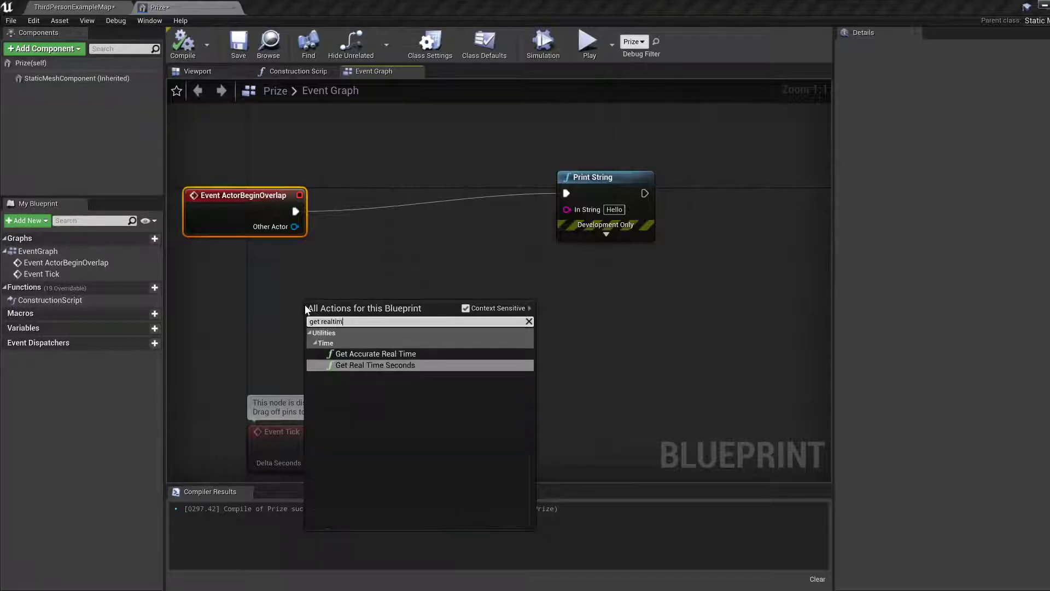
pyautogui.click(391, 366)
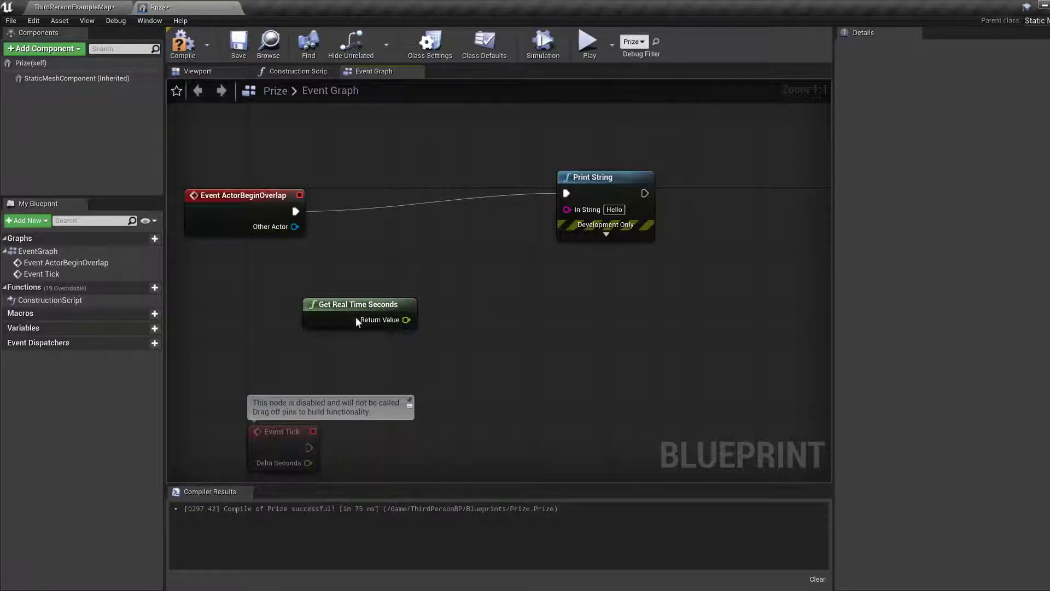
pyautogui.moveTo(358, 320); pyautogui.dragTo(265, 314)
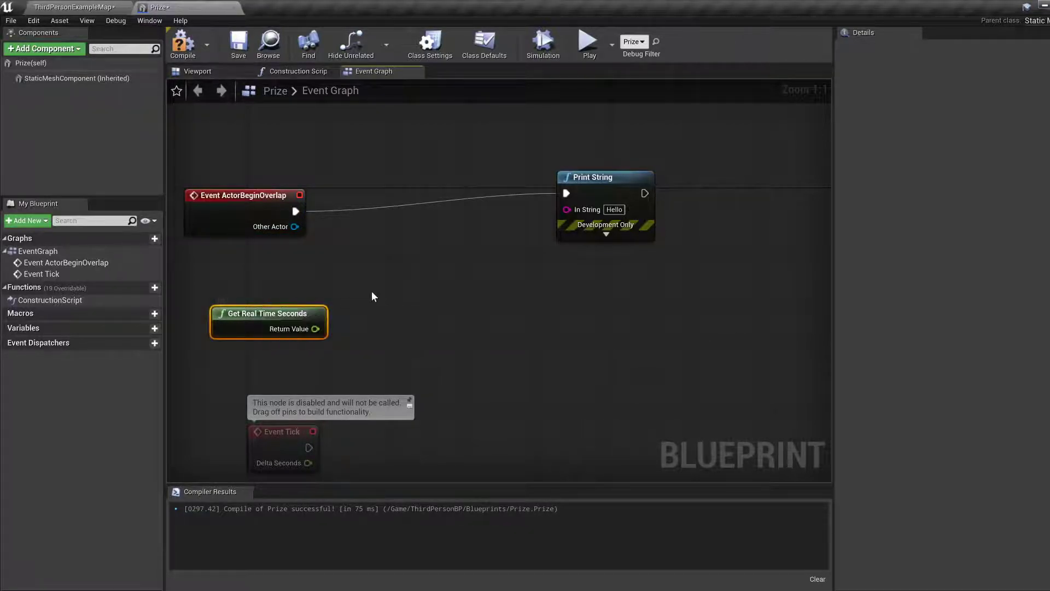
pyautogui.moveTo(370, 291); pyautogui.dragTo(419, 310, button='right')
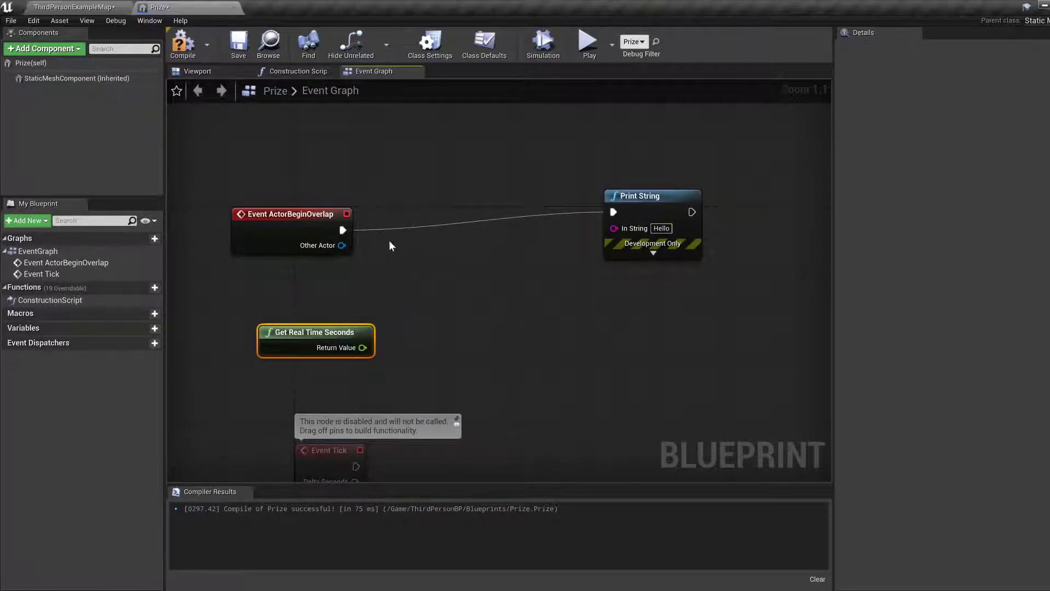
pyautogui.moveTo(290, 214); pyautogui.dragTo(308, 196)
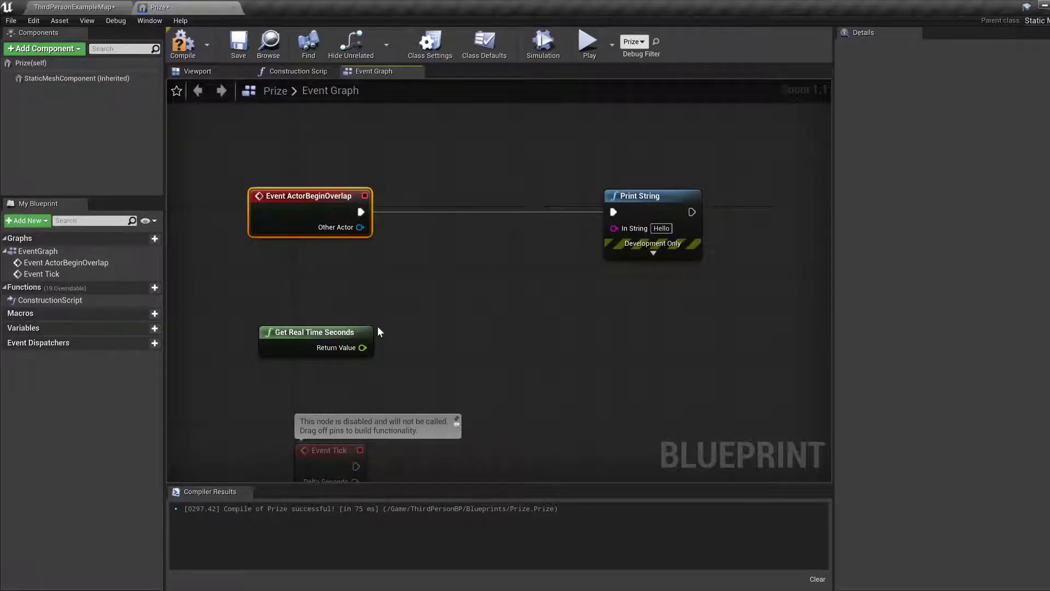
# Add a Make Literal String node between the event and Get Real Time Seconds nodes, with the value "Level Complete!"
pyautogui.rightClick(327, 281)
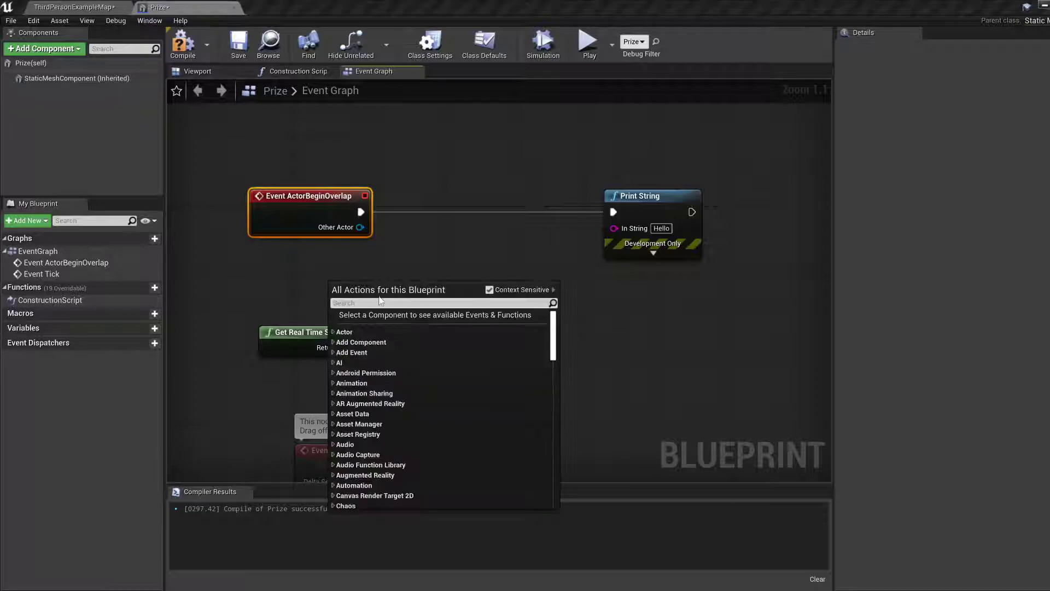
pyautogui.write('make string')
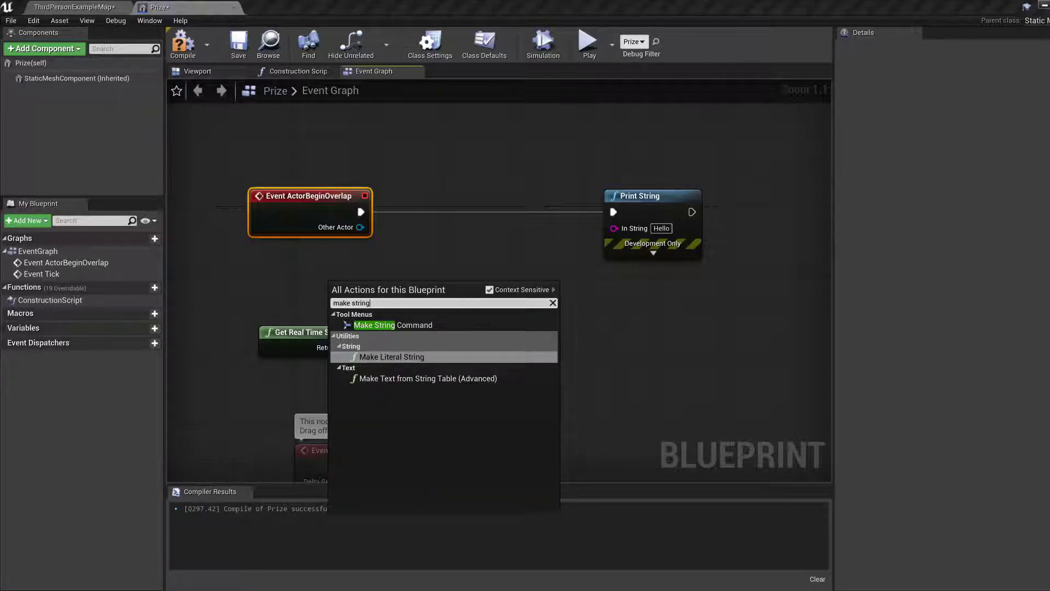
pyautogui.click(402, 356)
pyautogui.moveTo(392, 291); pyautogui.dragTo(320, 273)
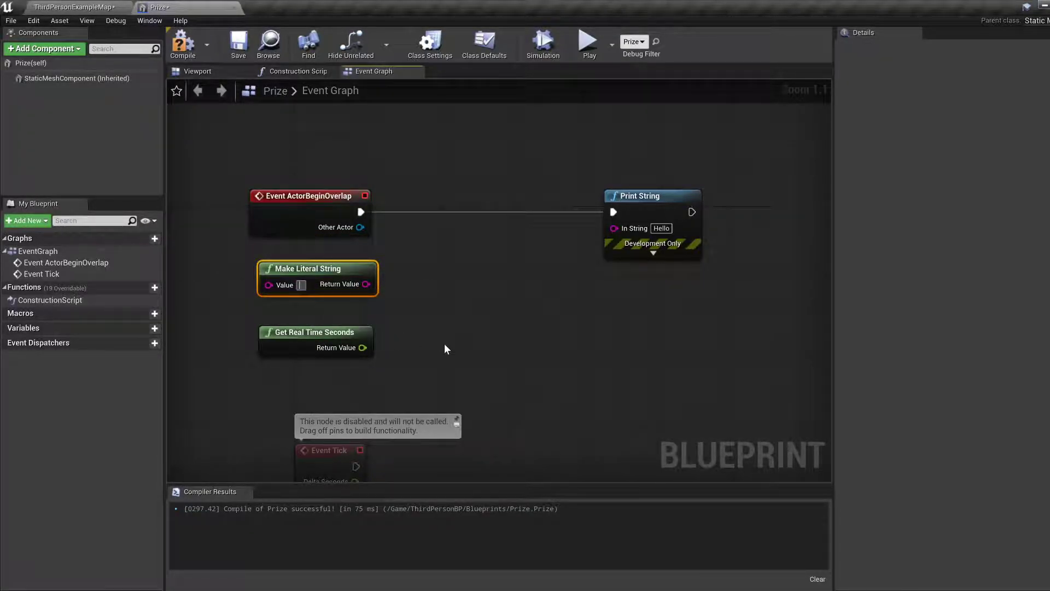
pyautogui.write('Level')
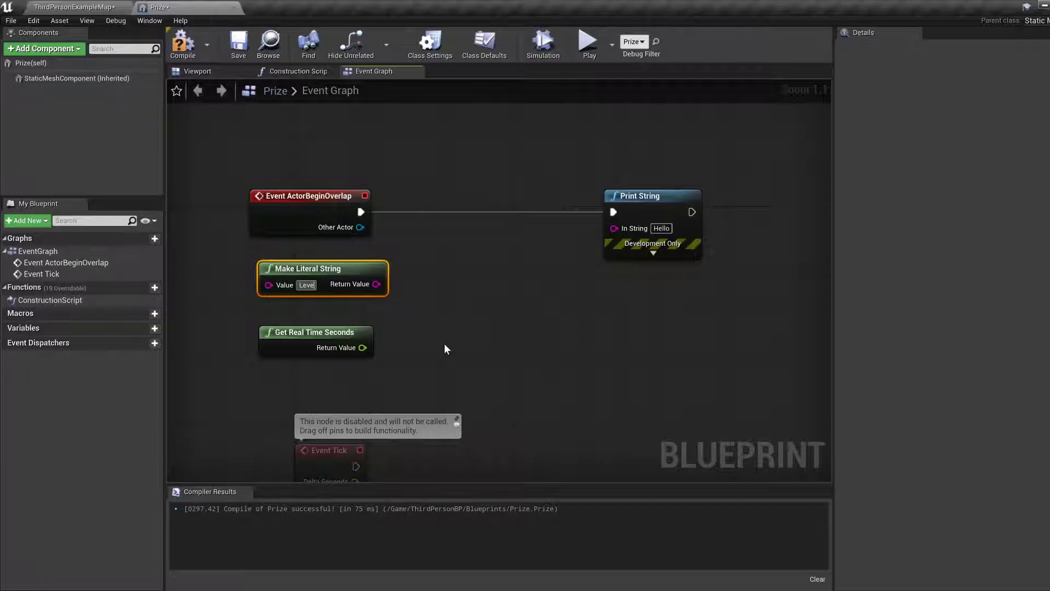
pyautogui.write(' Complete')
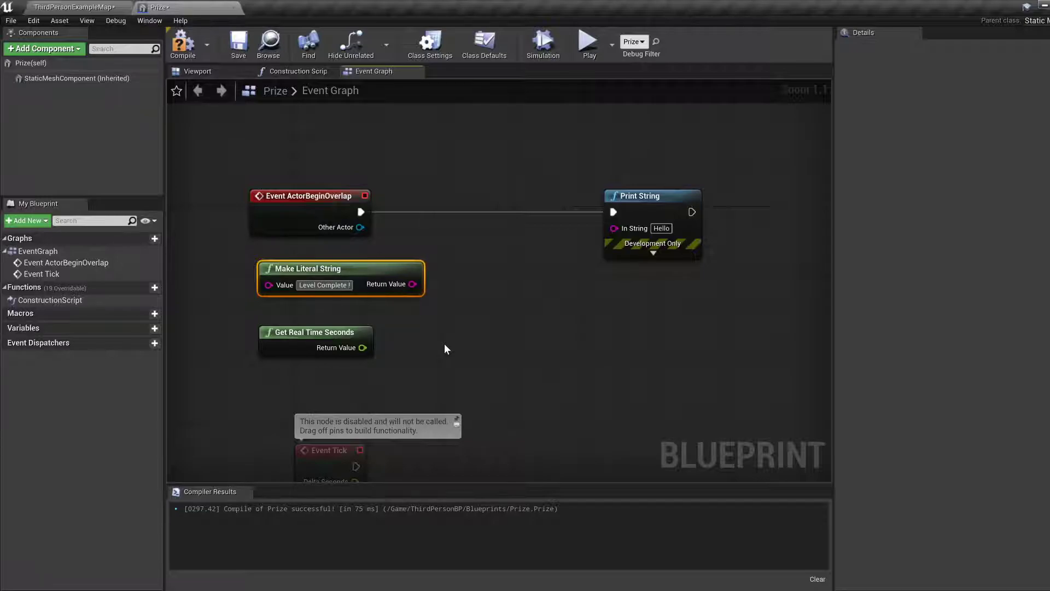
pyautogui.write('!')
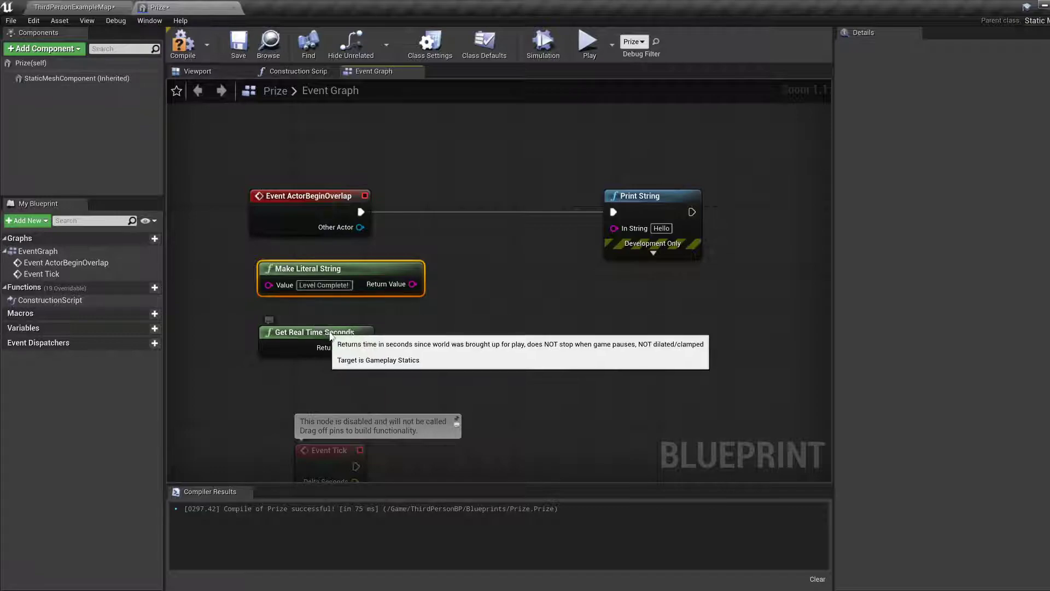
# Convert the Get Real Time Seconds return value to a string with a ToString (float) node placed beside it
pyautogui.moveTo(306, 334); pyautogui.dragTo(333, 334)
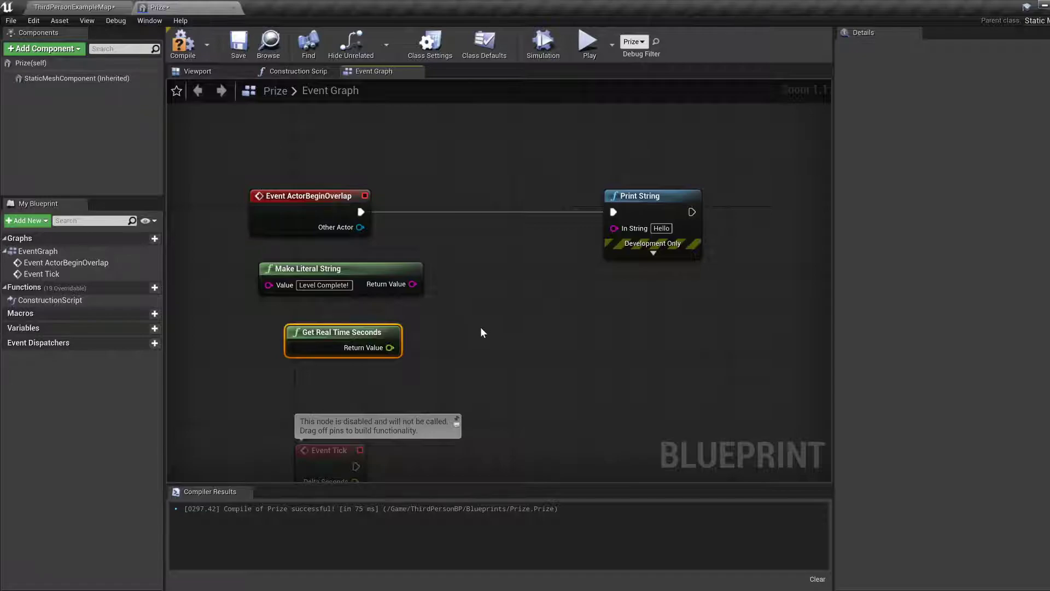
pyautogui.moveTo(390, 347); pyautogui.dragTo(489, 327)
pyautogui.write('str')
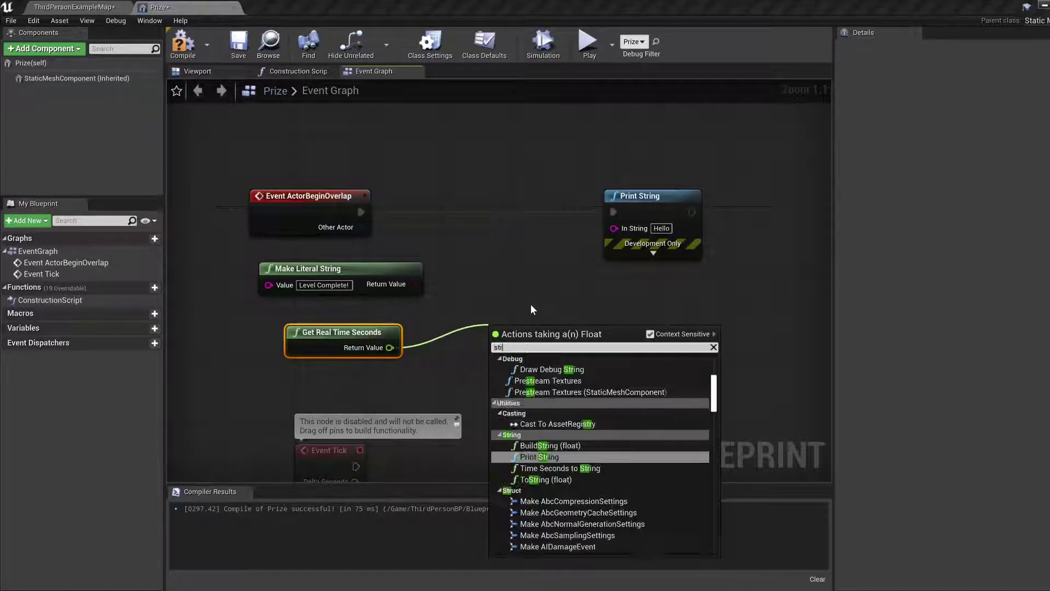
pyautogui.write('ing')
pyautogui.press('Down')
pyautogui.press('Down')
pyautogui.press('Return')
pyautogui.moveTo(517, 331); pyautogui.dragTo(455, 339)
# Append the time string to the literal string, feed the result into Print String's In String, and compile and save the Blueprint
pyautogui.moveTo(412, 284); pyautogui.dragTo(529, 284)
pyautogui.write('append')
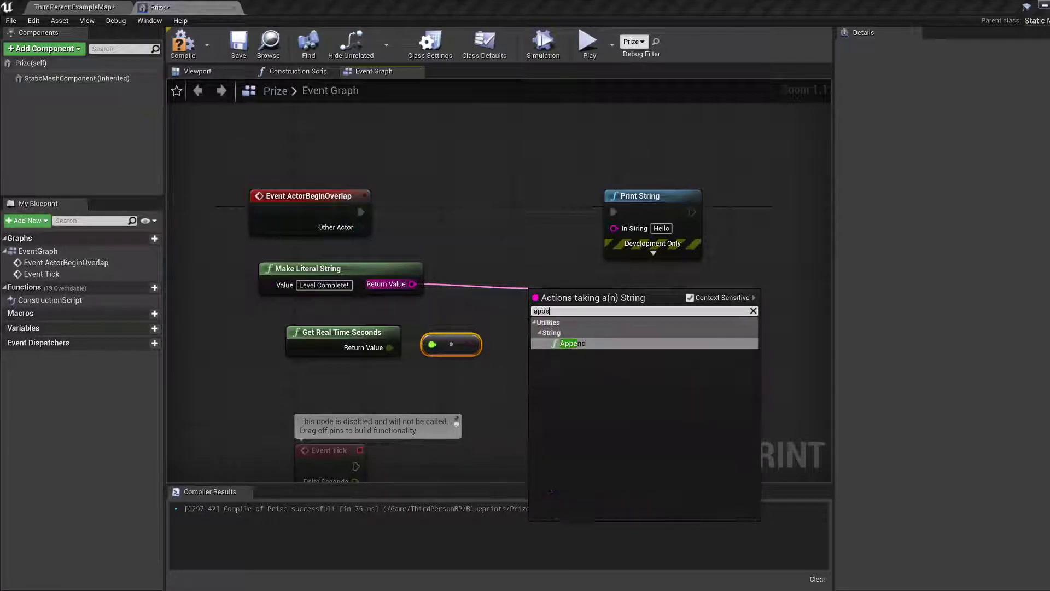
pyautogui.press('Return')
pyautogui.moveTo(469, 344); pyautogui.dragTo(614, 228)
pyautogui.moveTo(600, 291); pyautogui.dragTo(648, 326, button='right')
pyautogui.moveTo(366, 353); pyautogui.dragTo(471, 368)
pyautogui.click(646, 366)
pyautogui.click(185, 47)
pyautogui.click(238, 44)
# Play the level again, run the character repeatedly through the Prize statue to check the printed completion message, and stop playing
pyautogui.click(74, 7)
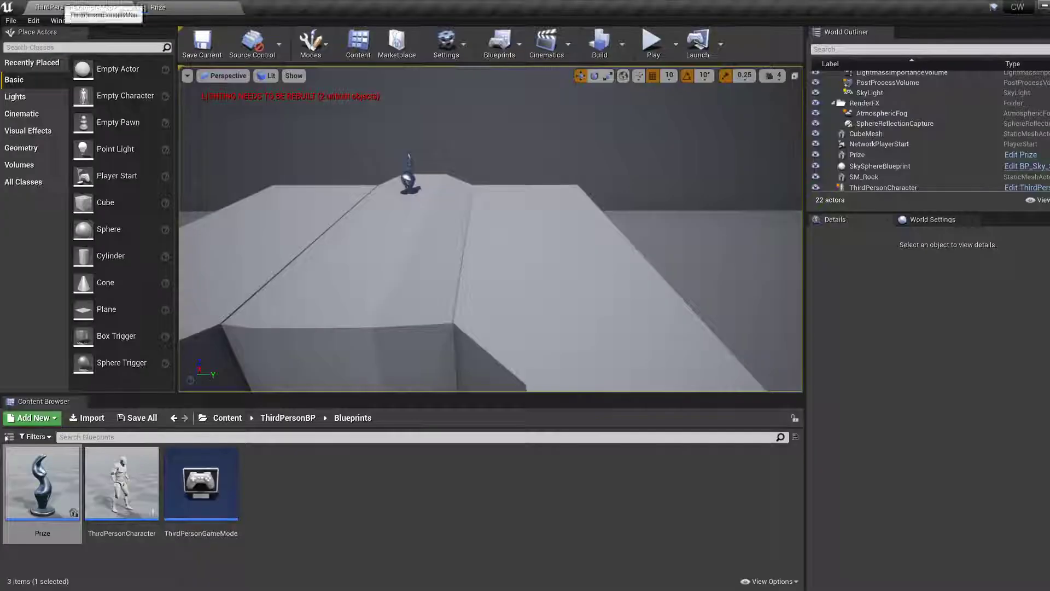
pyautogui.click(652, 41)
pyautogui.press('w')
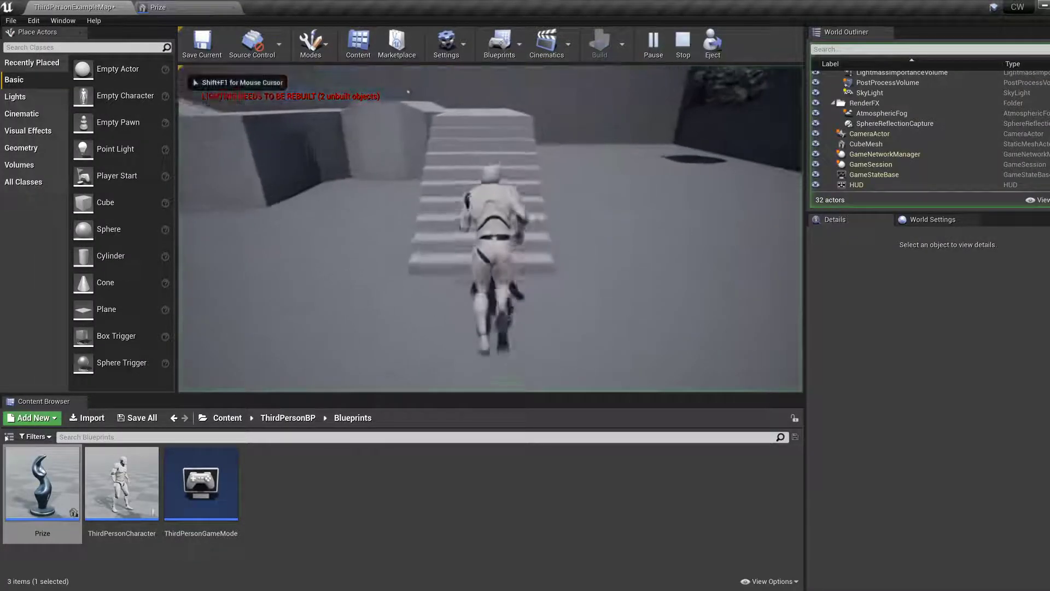
pyautogui.press('w')
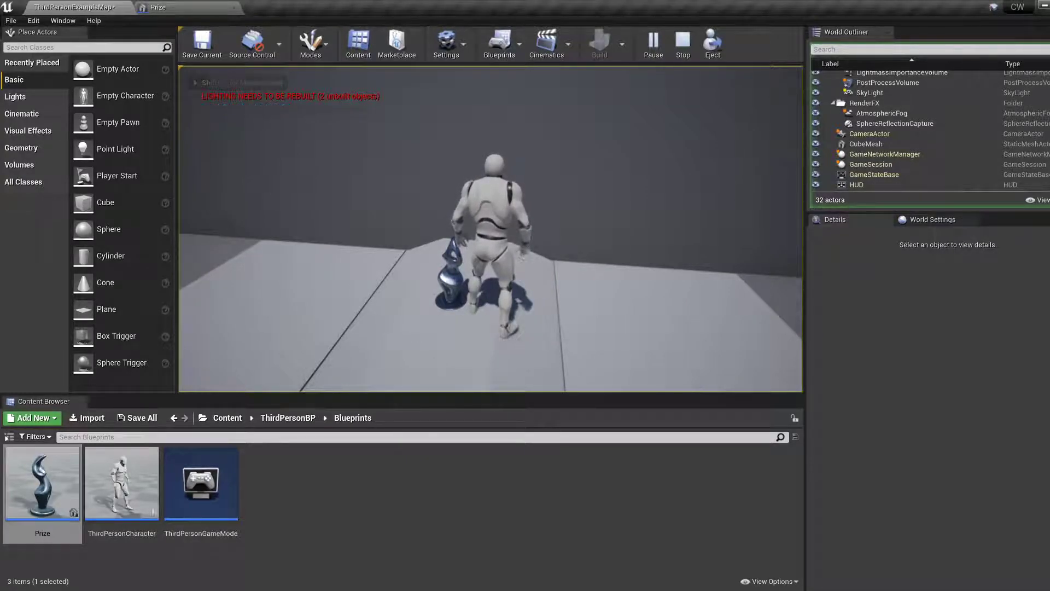
pyautogui.press('d')
pyautogui.press('a')
pyautogui.press('s')
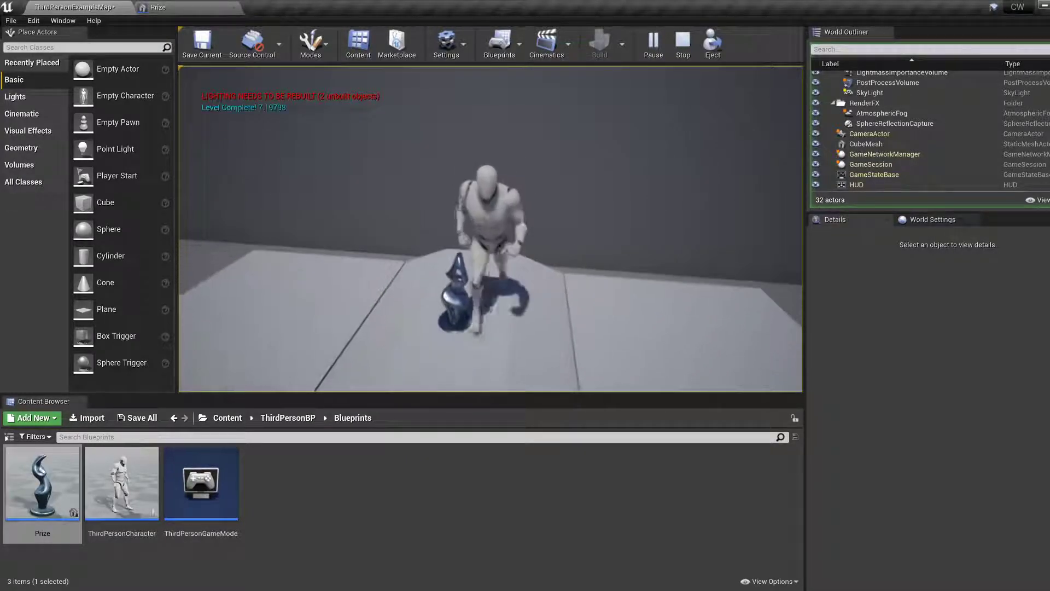
pyautogui.press('s')
pyautogui.press('d')
pyautogui.press('a')
pyautogui.press('d')
pyautogui.press('s')
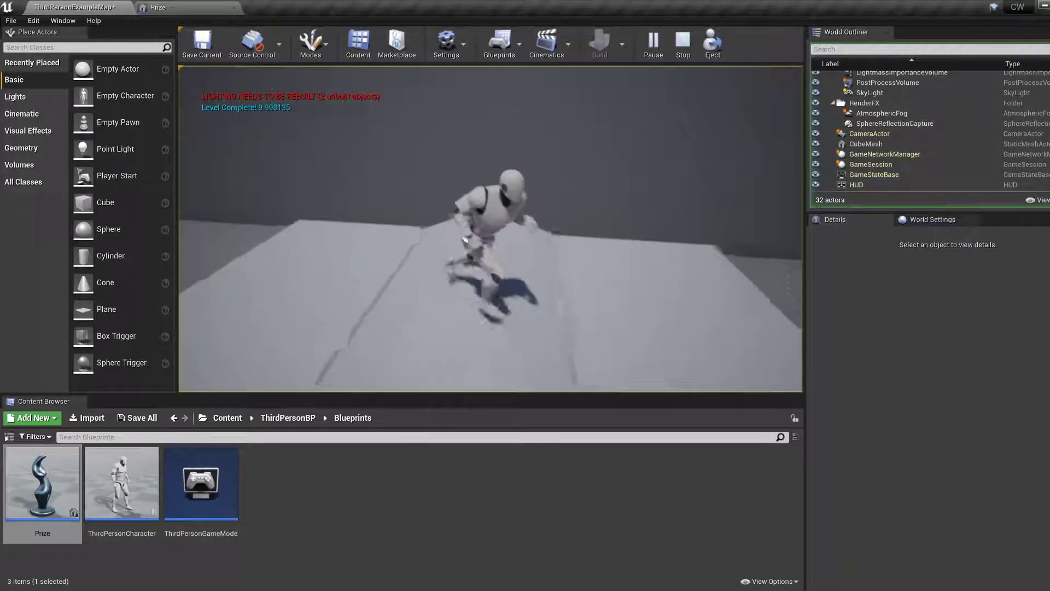
pyautogui.press('Escape')
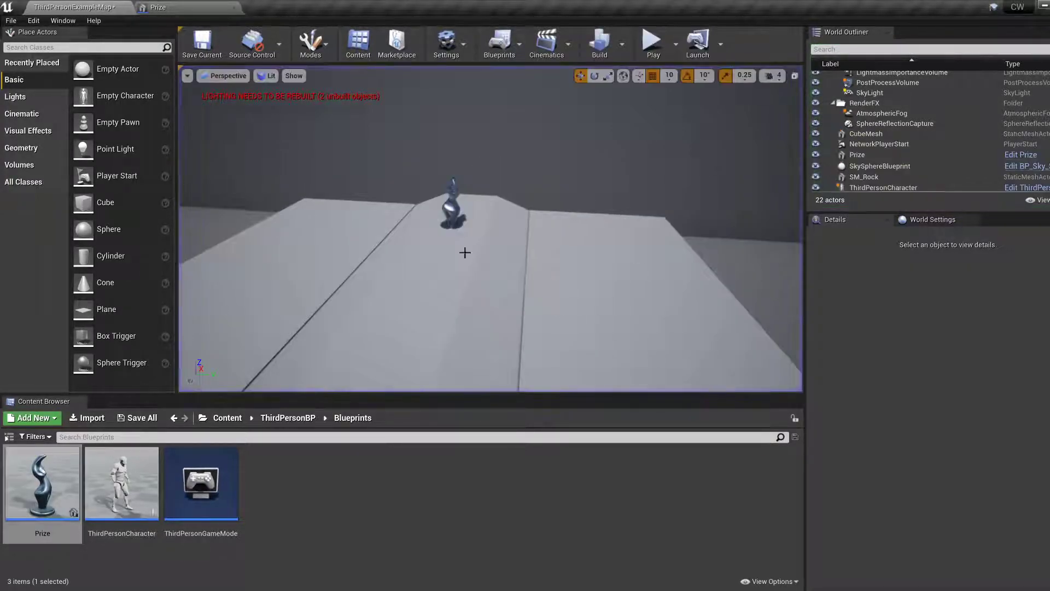
pyautogui.click(158, 7)
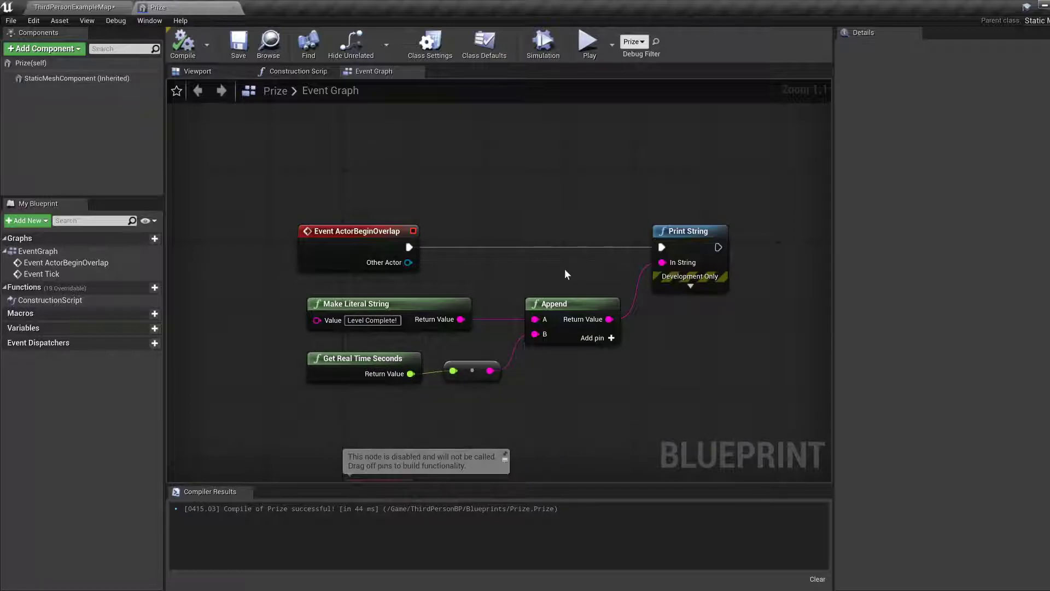
pyautogui.click(83, 7)
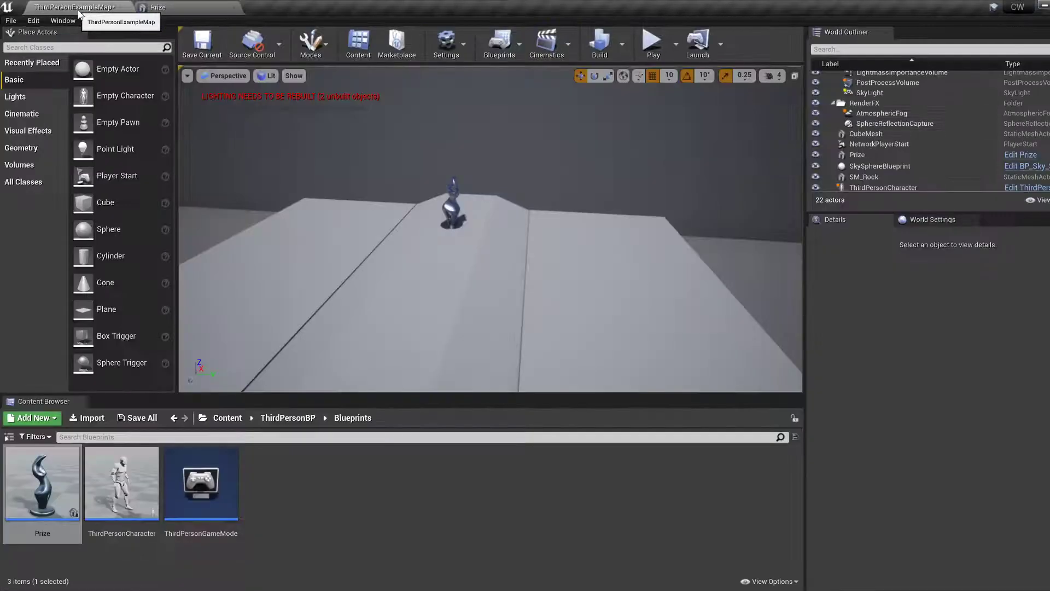
pyautogui.moveTo(533, 198); pyautogui.dragTo(533, 198)
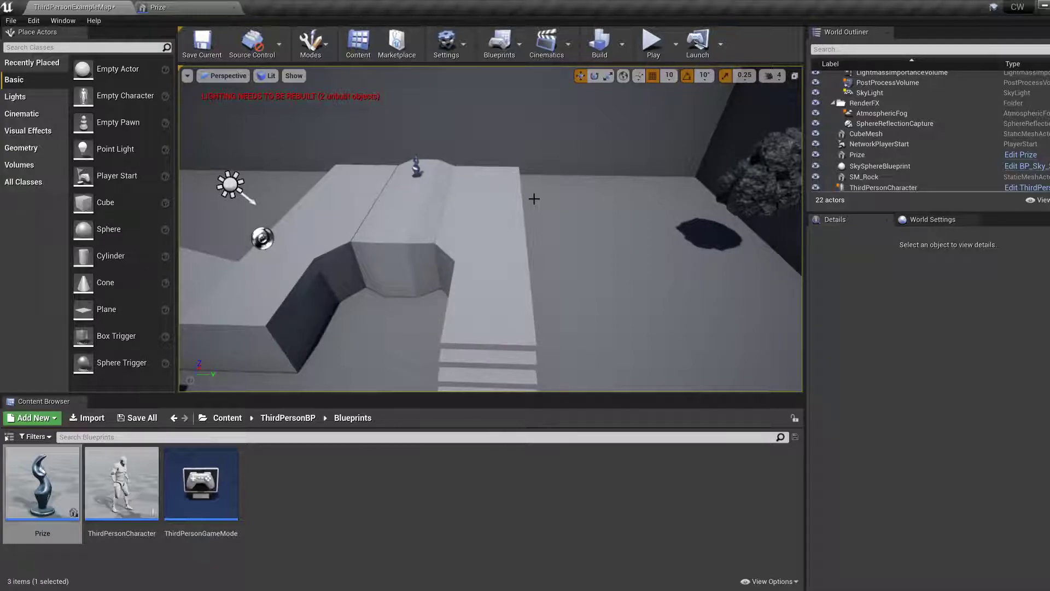
pyautogui.moveTo(617, 323); pyautogui.dragTo(602, 300, button='right')
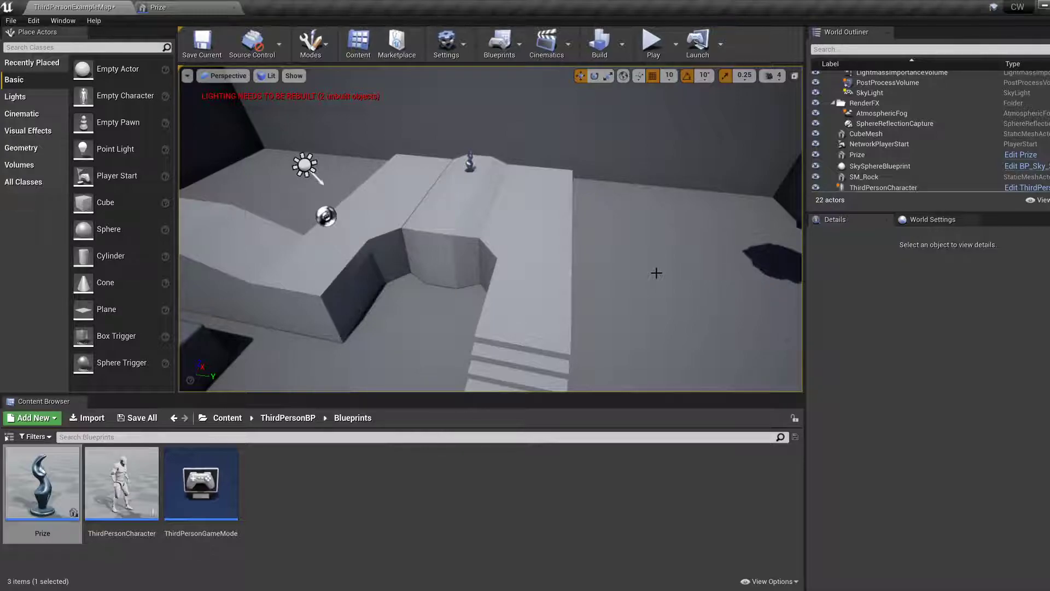
pyautogui.click(470, 162)
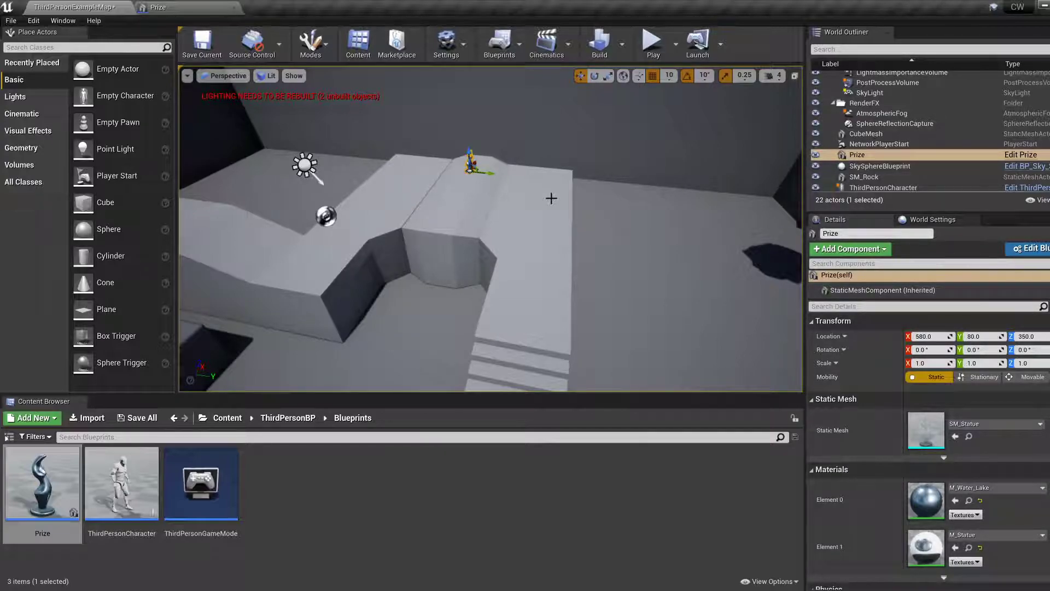
# In the Prize Event Graph, move the disabled Event Tick node clear of the overlap message nodes, leaving space beside it
pyautogui.click(172, 11)
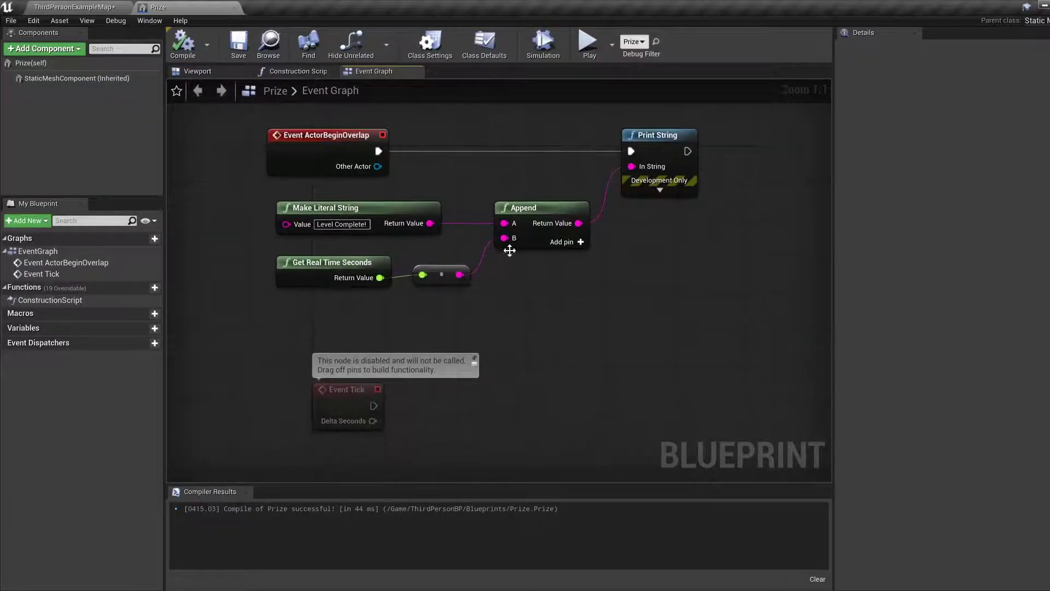
pyautogui.moveTo(350, 388); pyautogui.dragTo(267, 380)
pyautogui.moveTo(412, 394); pyautogui.dragTo(429, 312, button='right')
pyautogui.moveTo(289, 303); pyautogui.dragTo(298, 358)
pyautogui.moveTo(503, 301); pyautogui.dragTo(438, 339, button='right')
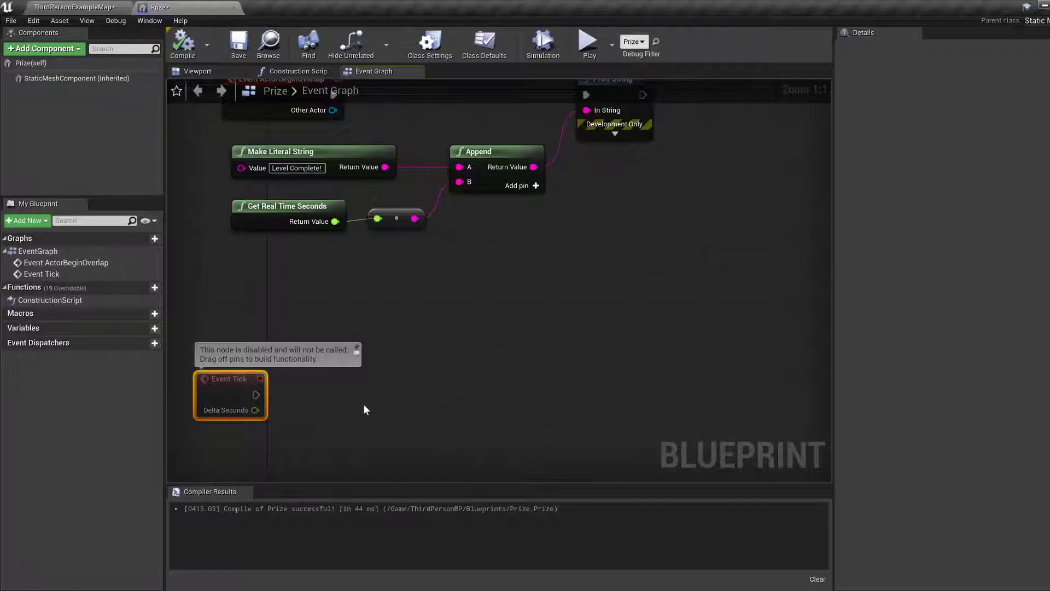
# Add an AddActorLocalRotation node wired to the execution output of Event Tick
pyautogui.moveTo(254, 394); pyautogui.dragTo(439, 386)
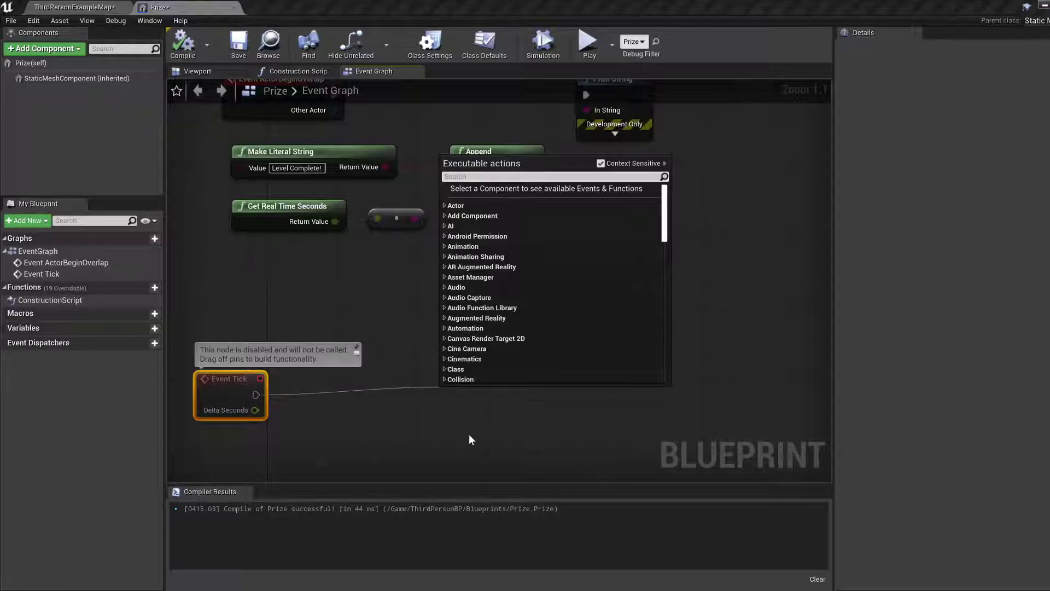
pyautogui.write('add ro')
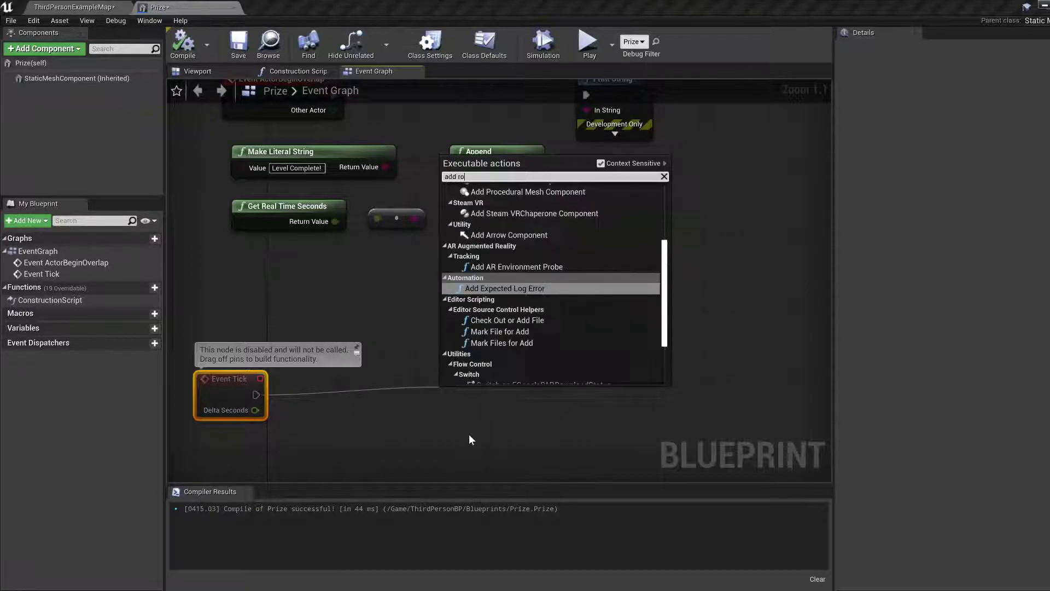
pyautogui.write('ta')
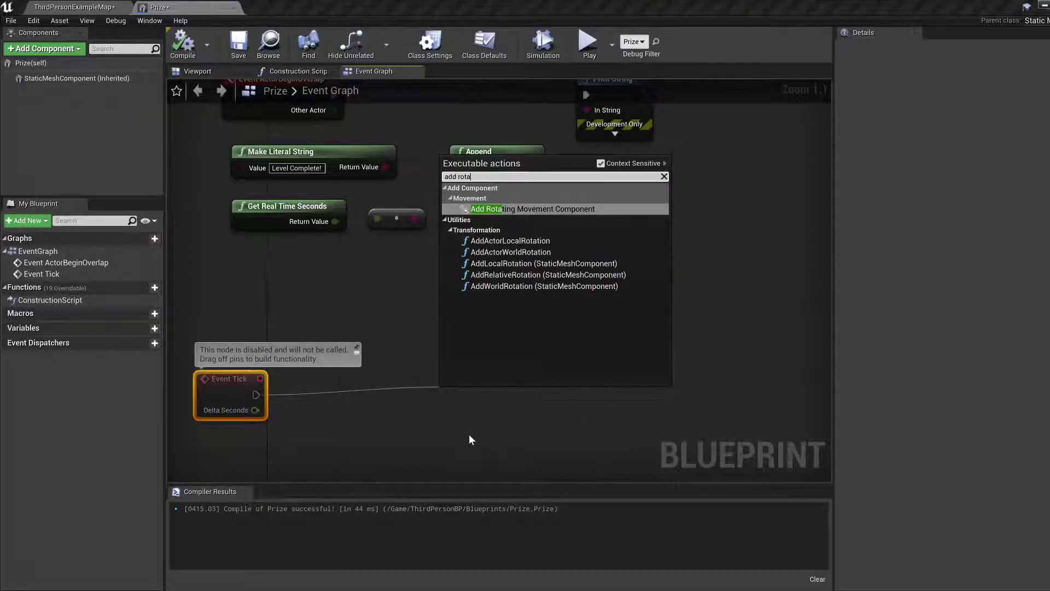
pyautogui.press('Down')
pyautogui.press('Down')
pyautogui.press('Down')
pyautogui.press('Return')
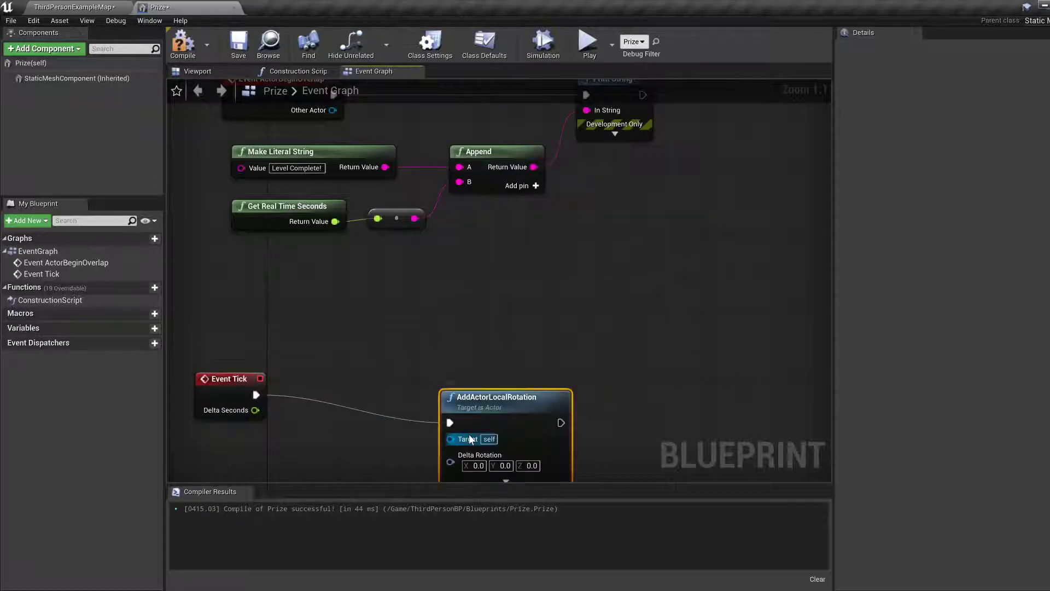
# Set the AddActorLocalRotation node's Delta Rotation Z to 1.0, line it up with Event Tick, and compile and save the Blueprint
pyautogui.moveTo(468, 432); pyautogui.dragTo(474, 373, button='right')
pyautogui.moveTo(522, 331); pyautogui.dragTo(496, 303)
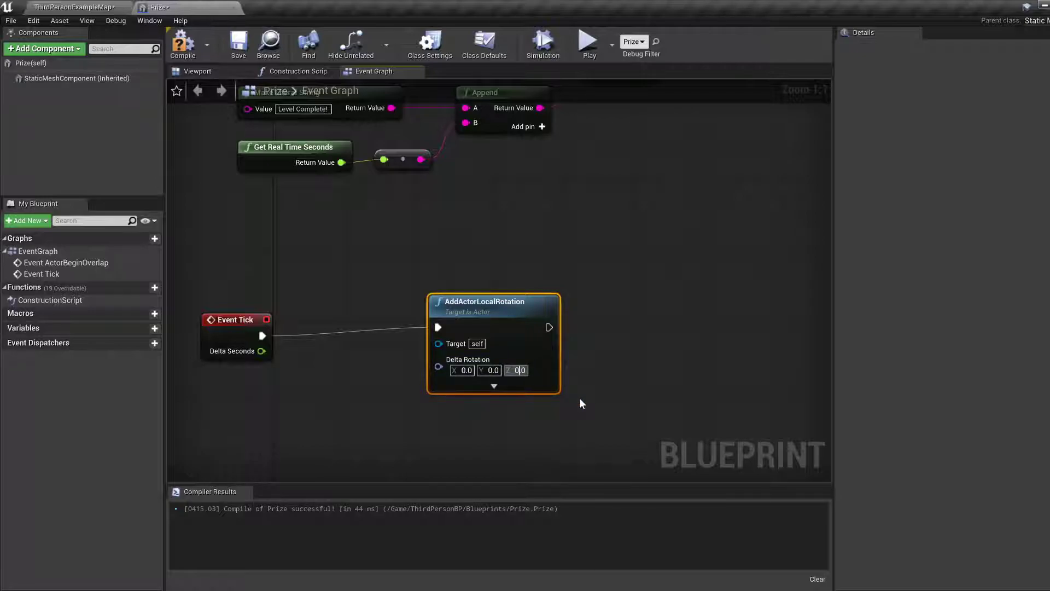
pyautogui.write('1')
pyautogui.moveTo(508, 302); pyautogui.dragTo(471, 312)
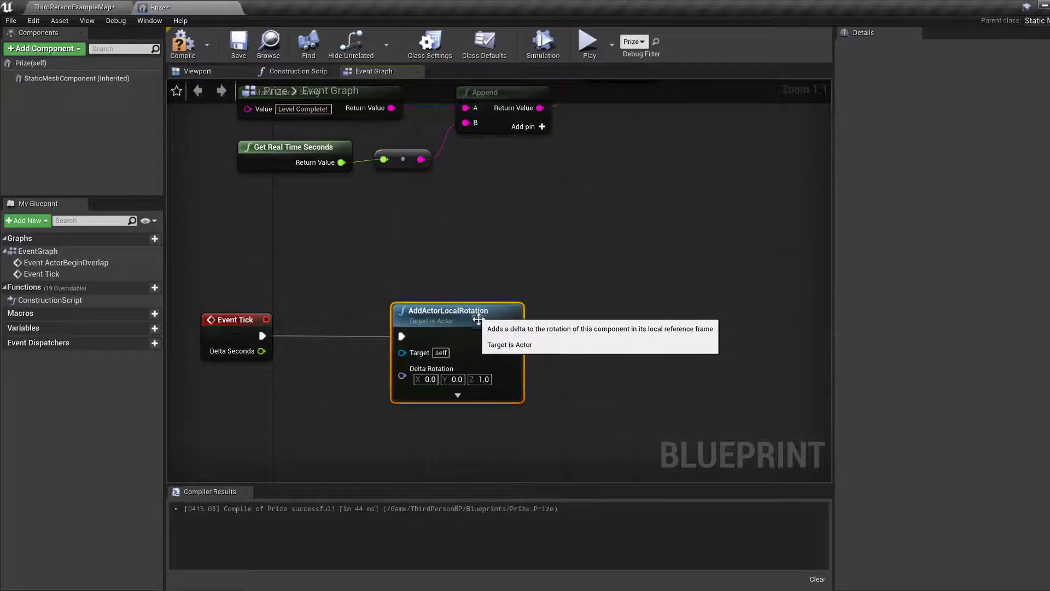
pyautogui.moveTo(584, 363); pyautogui.dragTo(609, 361, button='right')
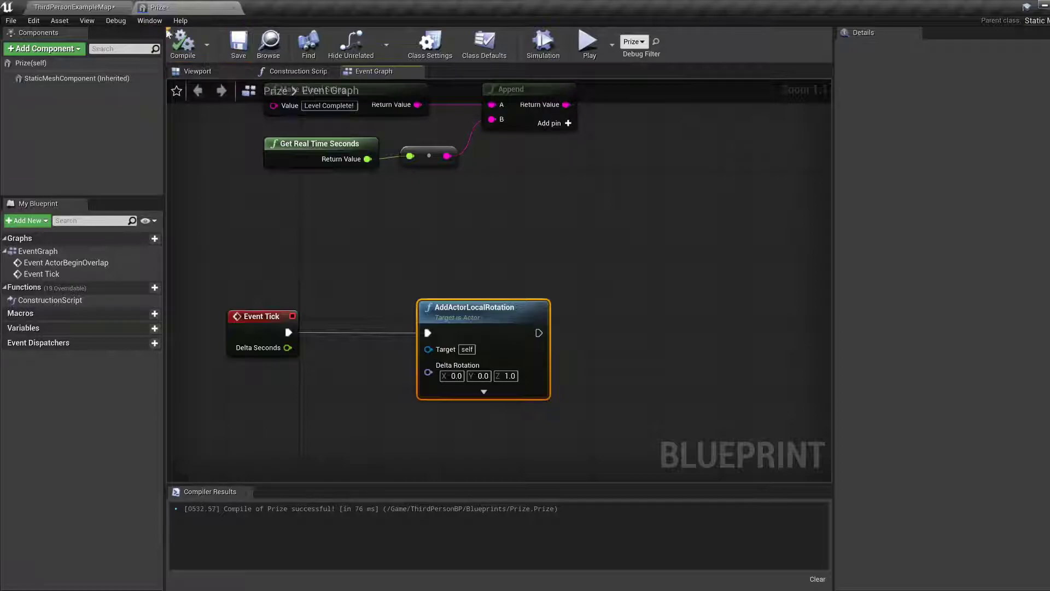
# Play the level to check whether the Prize statue rotates, stop playing, and read the full Message Log warnings before closing the log
pyautogui.click(110, 5)
pyautogui.click(651, 43)
pyautogui.press('w')
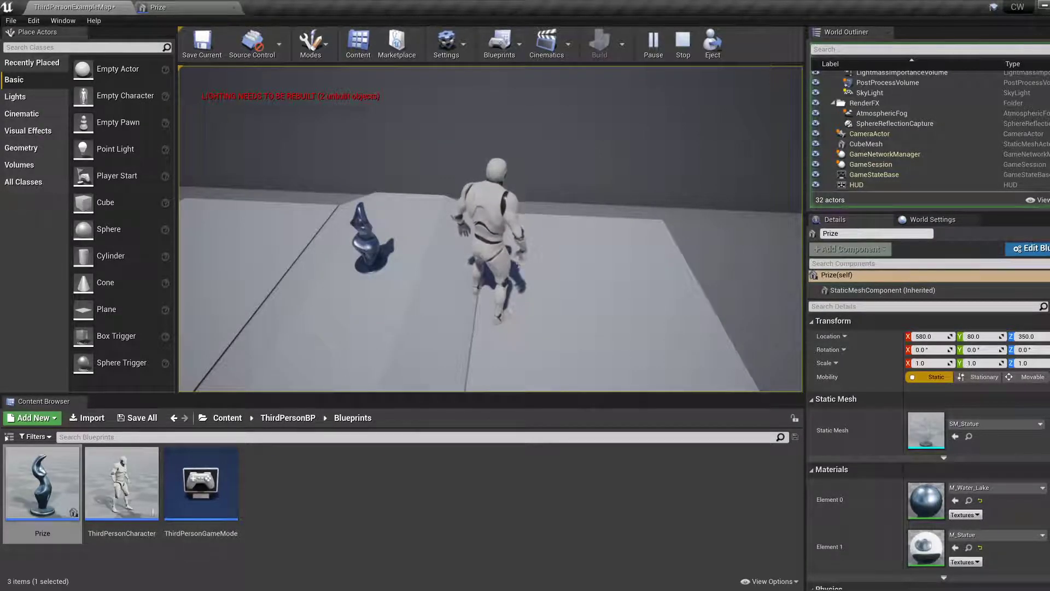
pyautogui.press('Escape')
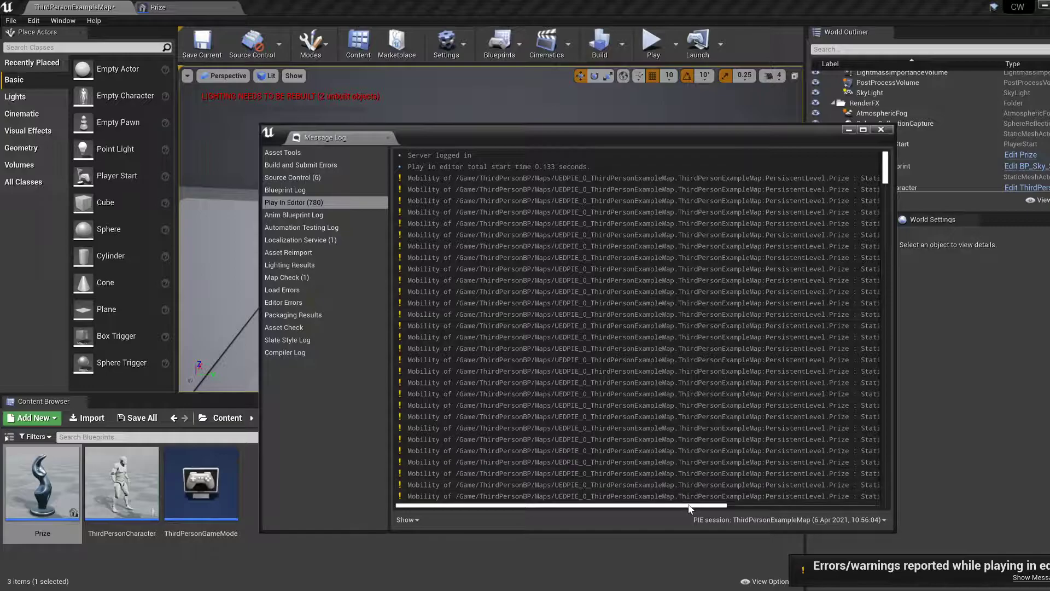
pyautogui.moveTo(689, 508); pyautogui.dragTo(859, 503)
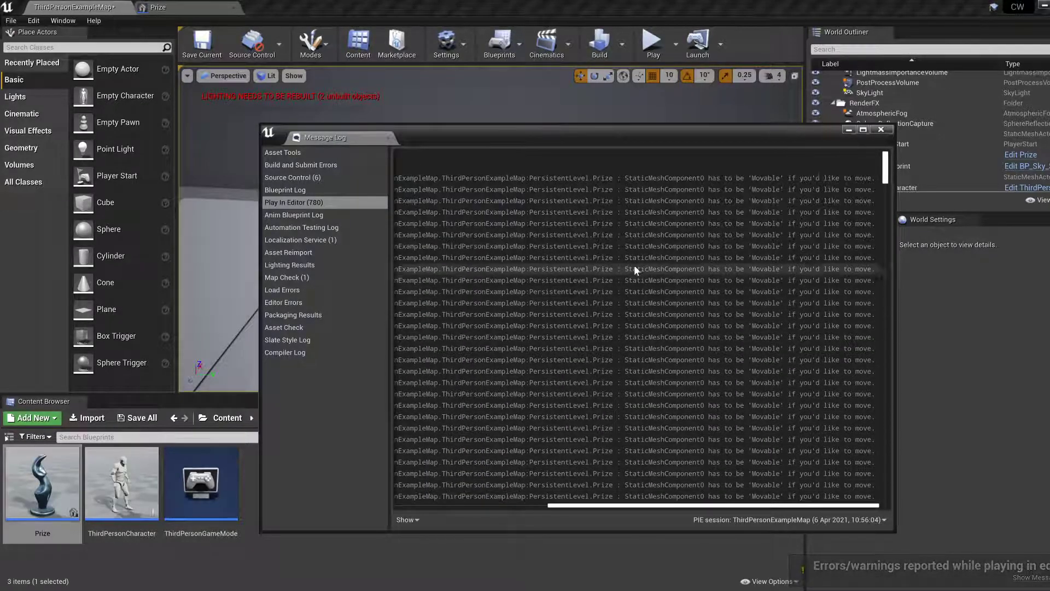
pyautogui.click(881, 129)
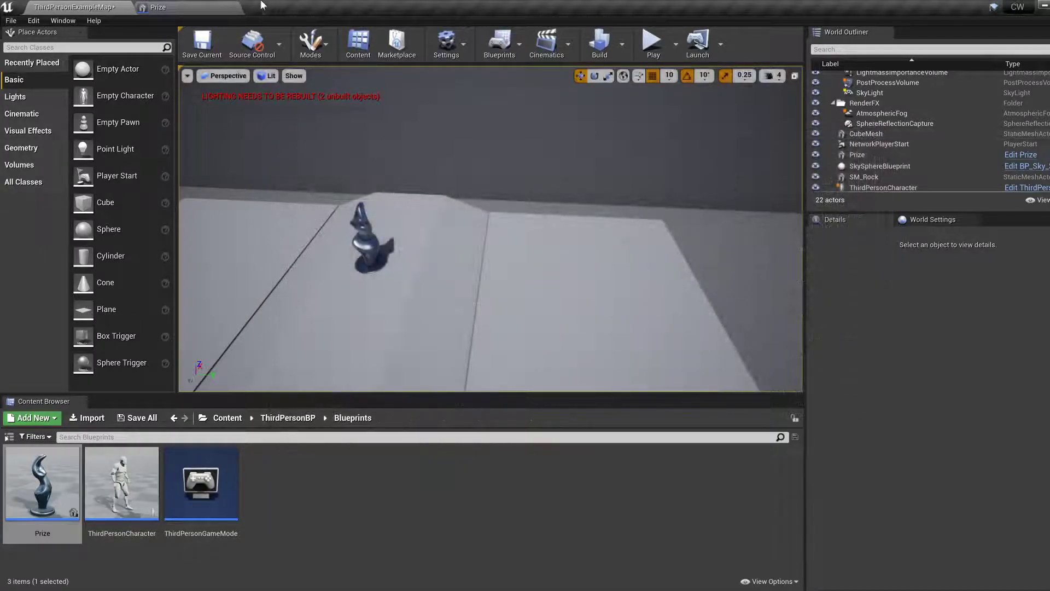
# Set the Mobility of the Prize Blueprint's inherited StaticMeshComponent to Movable
pyautogui.click(179, 9)
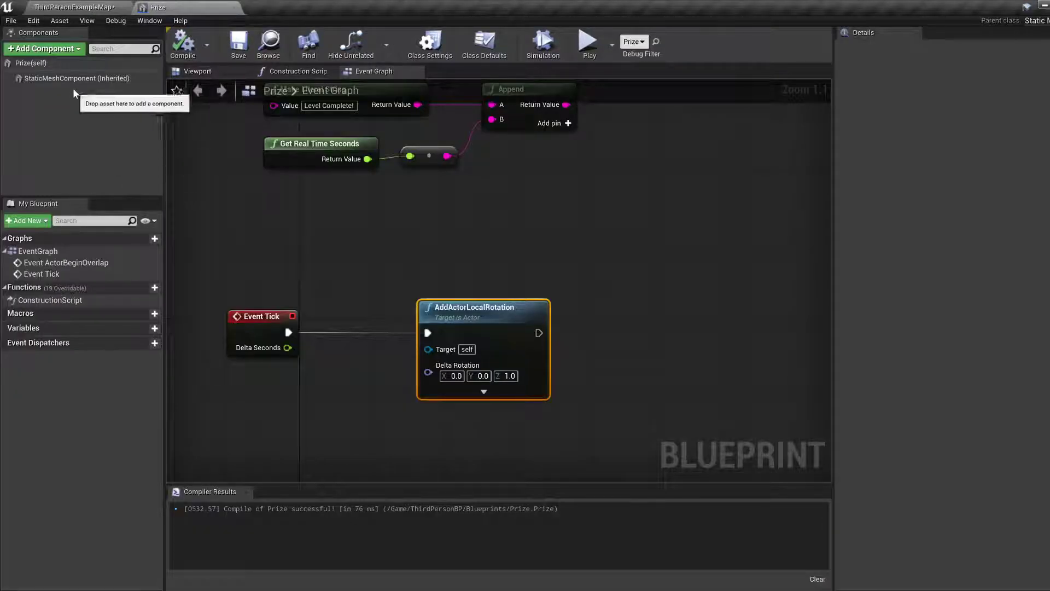
pyautogui.click(38, 63)
pyautogui.scroll(5, 849, 261)
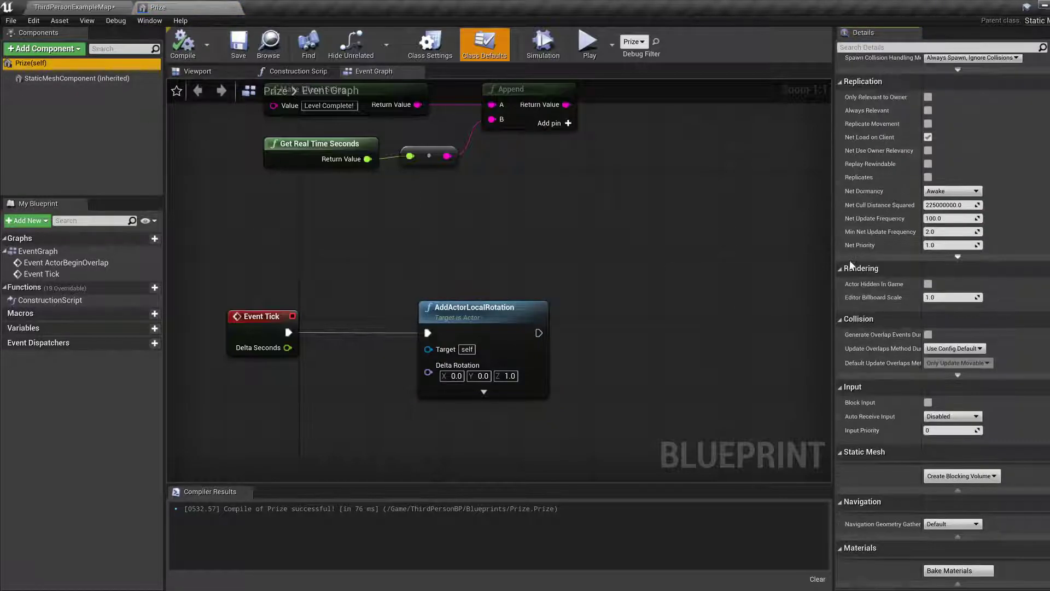
pyautogui.click(76, 78)
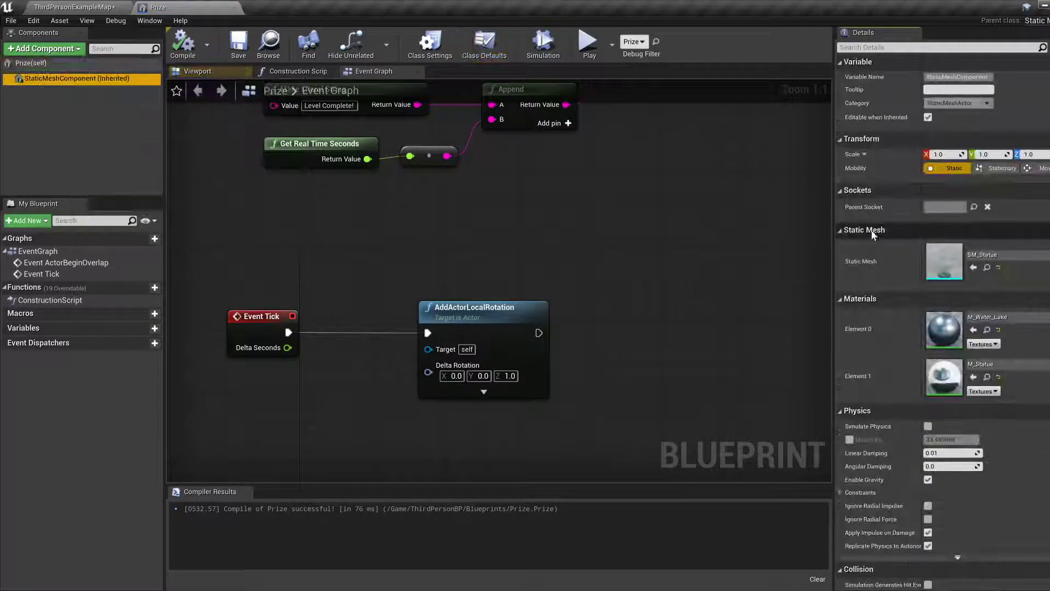
pyautogui.click(1036, 167)
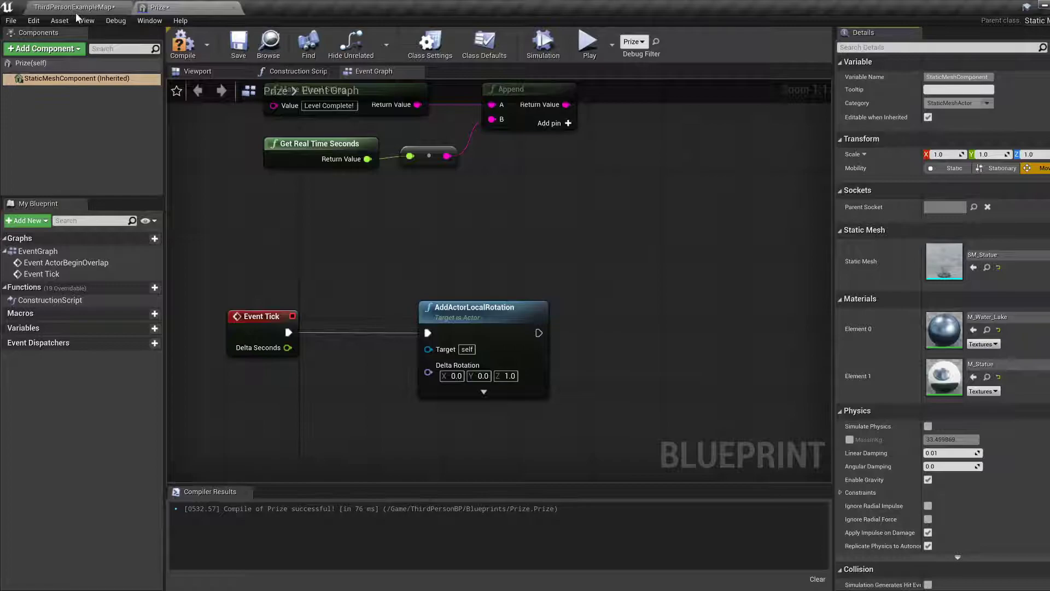
# Set the AddActorLocalRotation node's Delta Rotation Z to 3.0, and compile and save the Blueprint
pyautogui.click(509, 376)
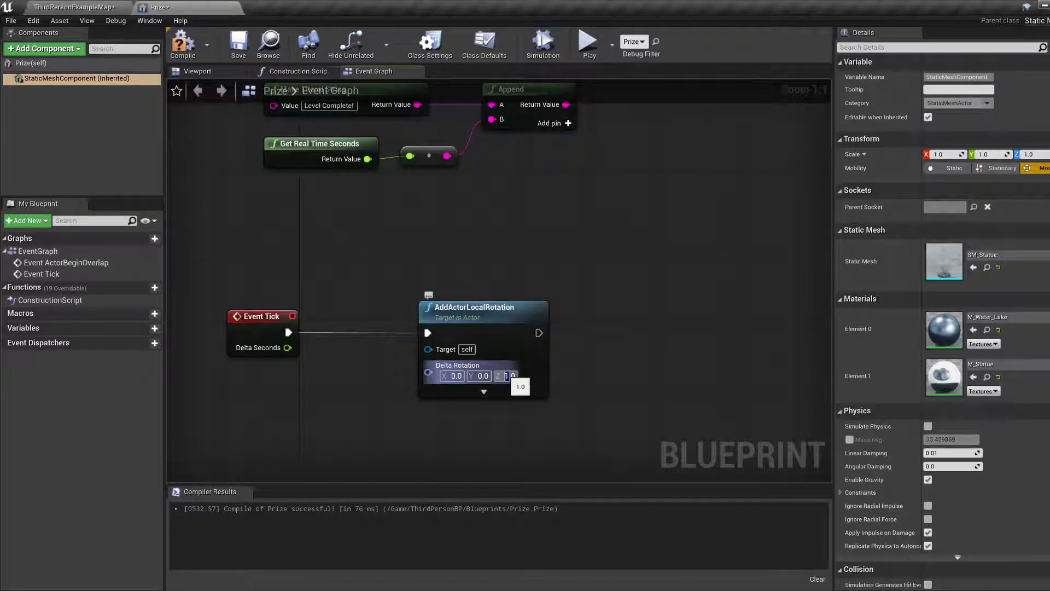
pyautogui.write('3')
pyautogui.press('Return')
pyautogui.click(183, 43)
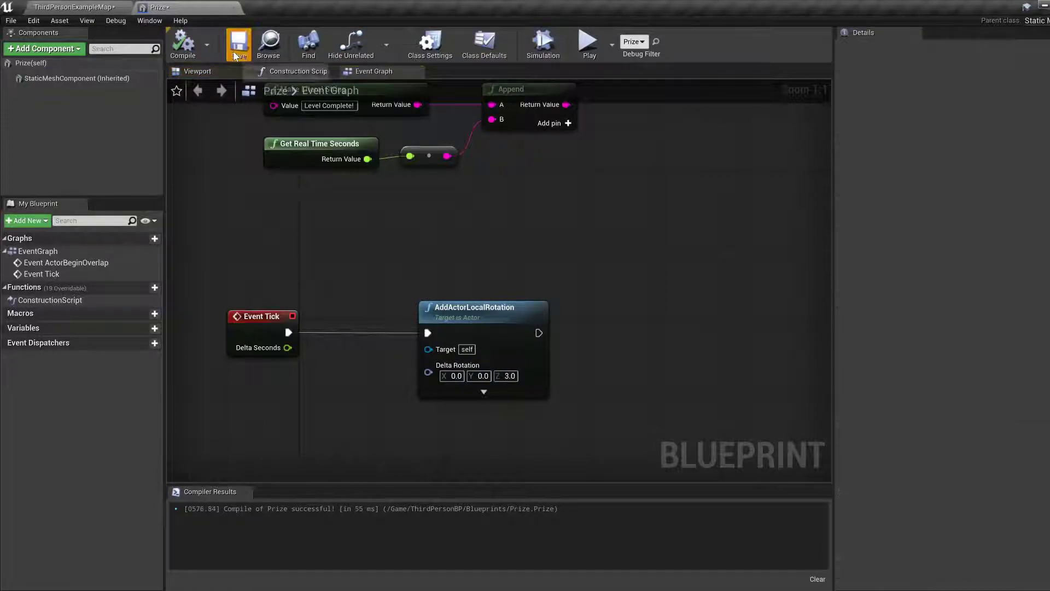
pyautogui.click(236, 54)
# Play the level, run the character through and around the Prize statue to check its rotation and the completion message, and stop playing
pyautogui.click(91, 6)
pyautogui.click(654, 43)
pyautogui.press('w')
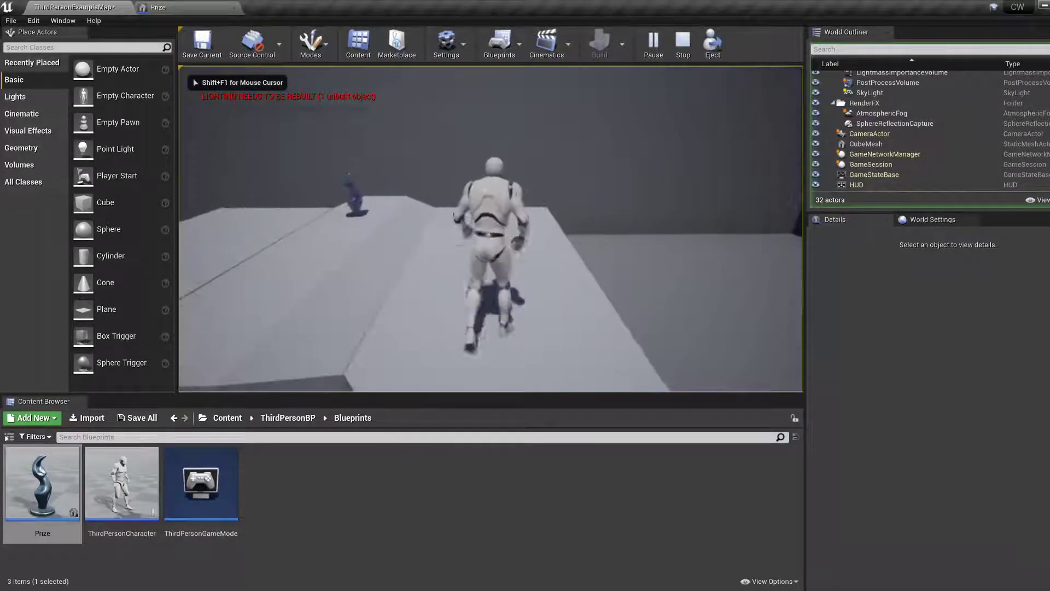
pyautogui.press('a')
pyautogui.press('w')
pyautogui.press('a')
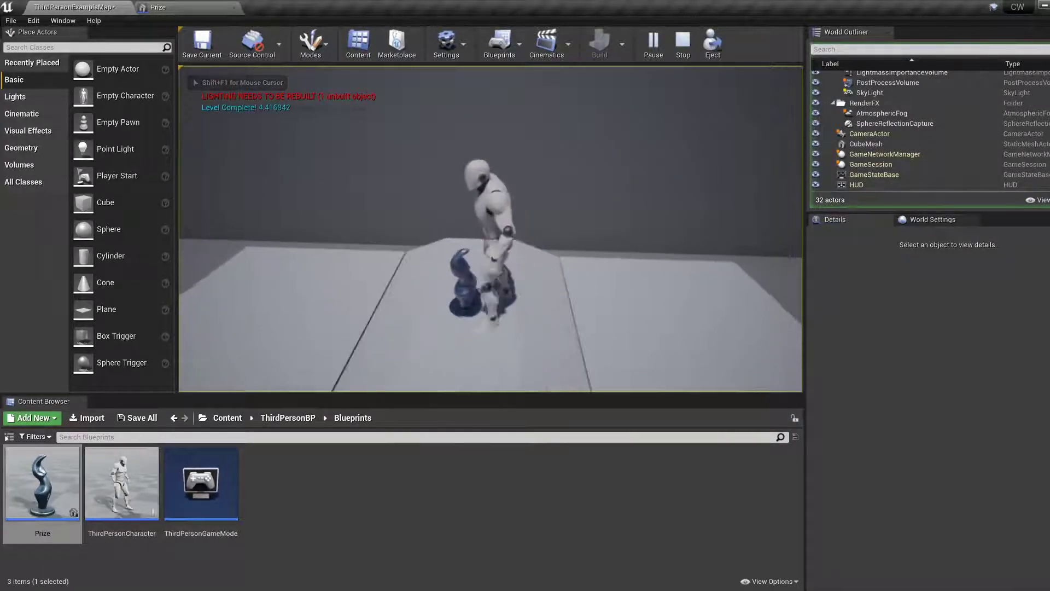
pyautogui.press('a')
pyautogui.press('s')
pyautogui.press('d')
pyautogui.press('w')
pyautogui.press('a')
pyautogui.press('s')
pyautogui.press('d')
pyautogui.press('w')
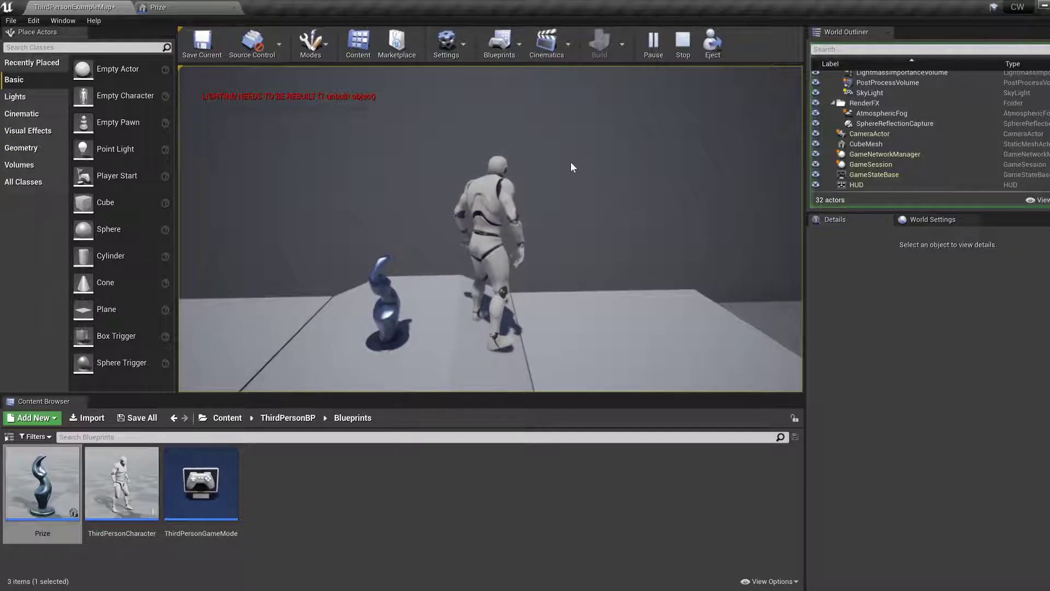
pyautogui.press('Escape')
pyautogui.press('s')
pyautogui.moveTo(580, 206); pyautogui.dragTo(579, 206, button='right')
pyautogui.press('w')
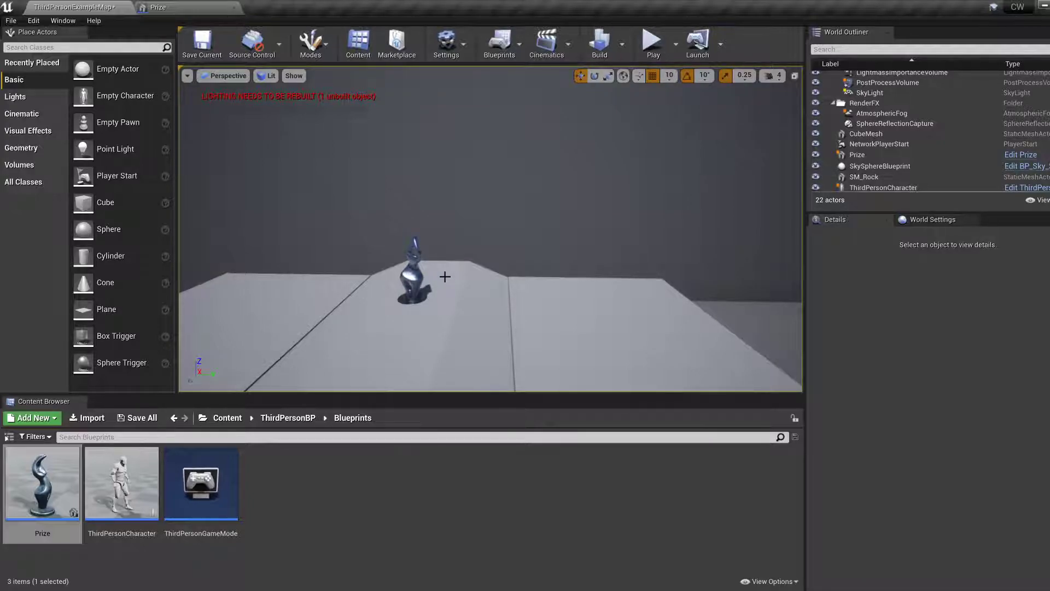
pyautogui.moveTo(453, 278); pyautogui.dragTo(484, 304)
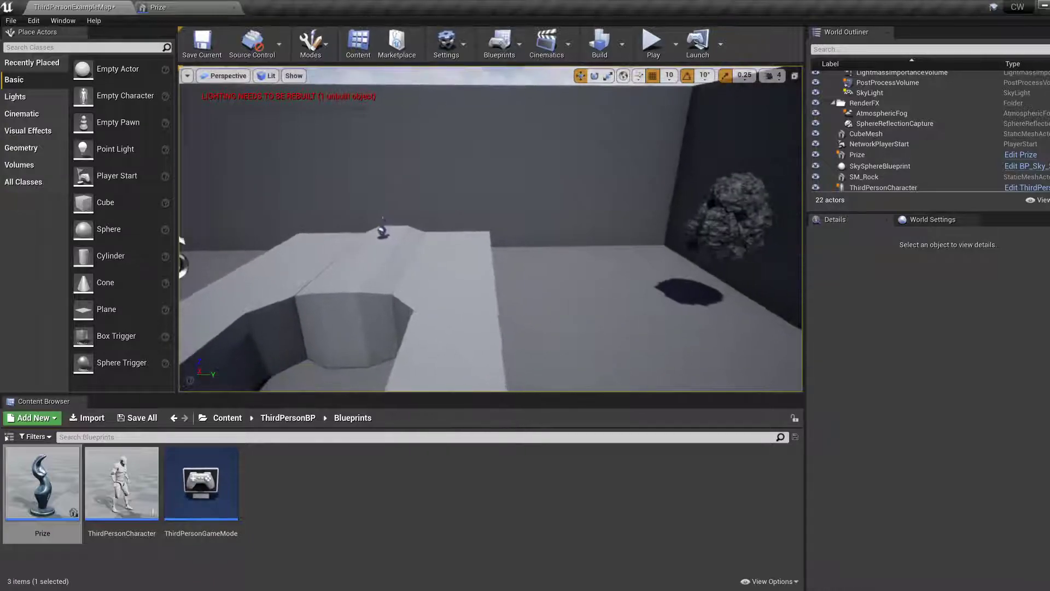
pyautogui.moveTo(628, 305); pyautogui.dragTo(636, 342, button='right')
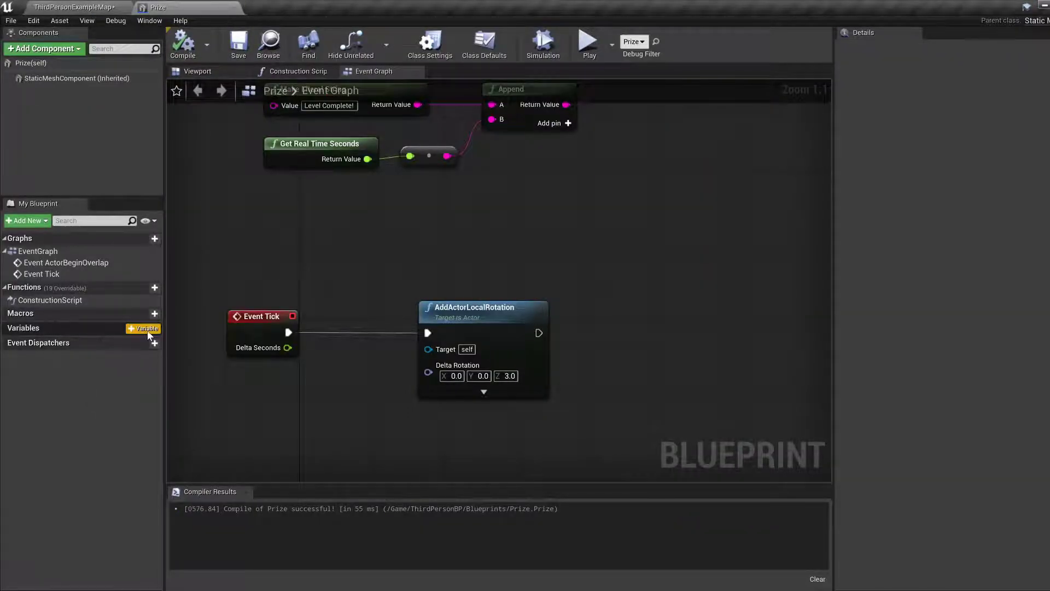
# Add a Boolean variable named isActive to the Prize Blueprint and compile it
pyautogui.click(143, 329)
pyautogui.write('isActive')
pyautogui.press('Return')
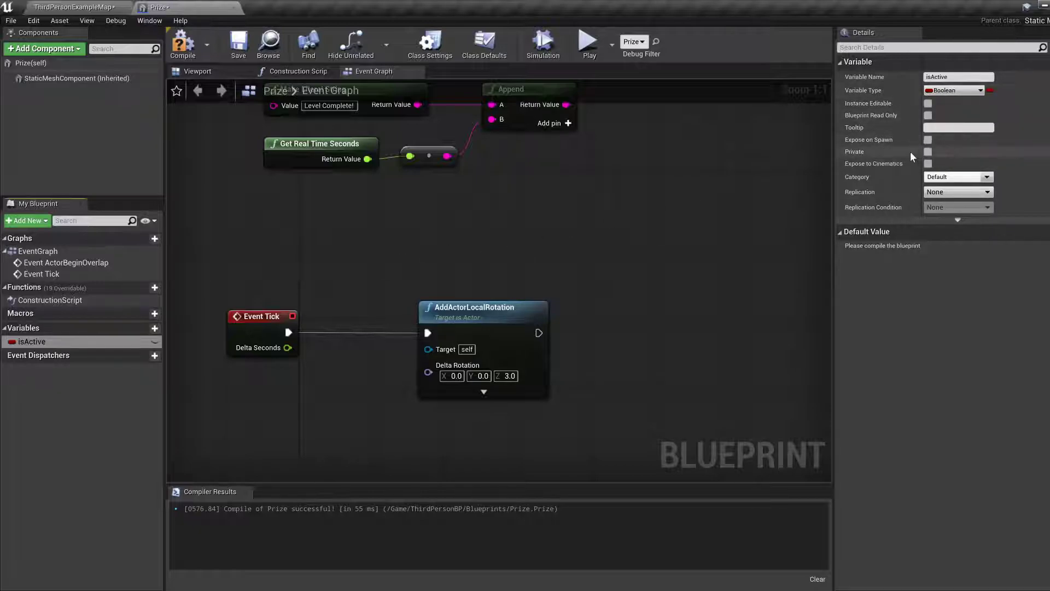
pyautogui.press('F7')
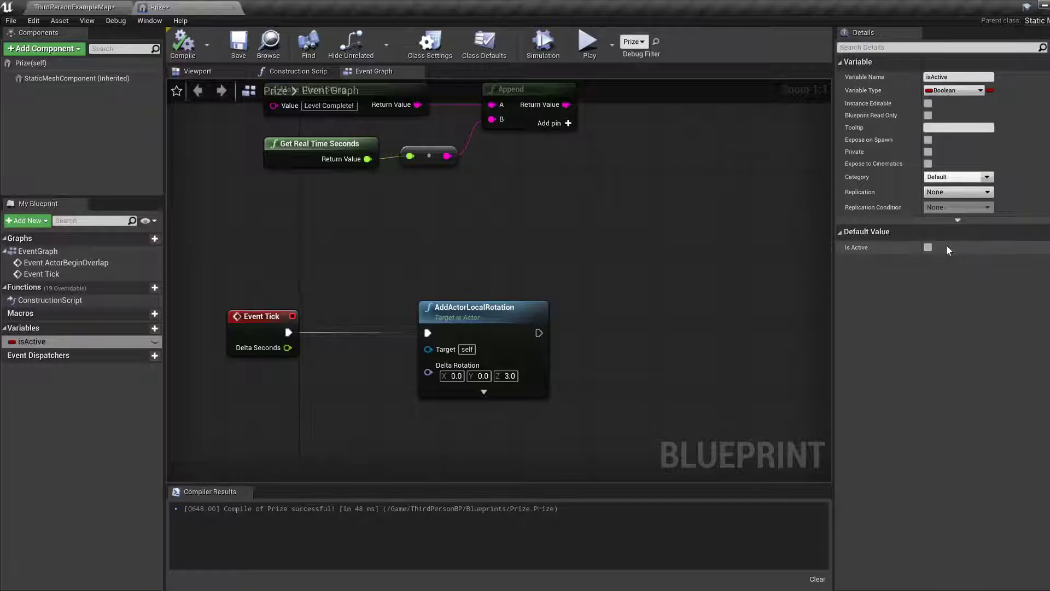
# Move the Event Tick node farther from AddActorLocalRotation to open a gap between the two nodes
pyautogui.moveTo(694, 254); pyautogui.dragTo(798, 224, button='right')
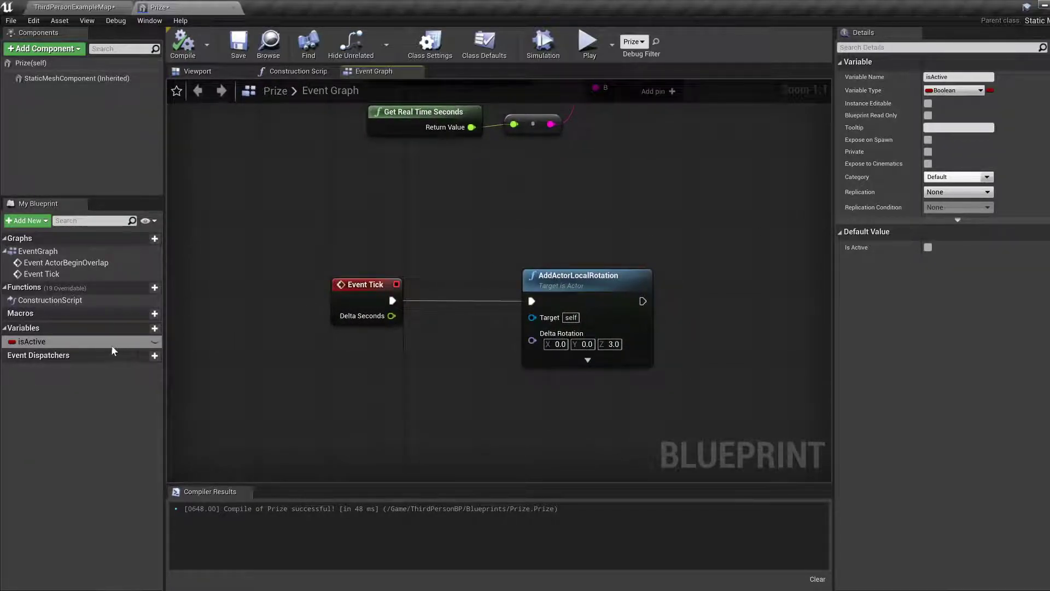
pyautogui.moveTo(201, 330); pyautogui.dragTo(206, 255, button='right')
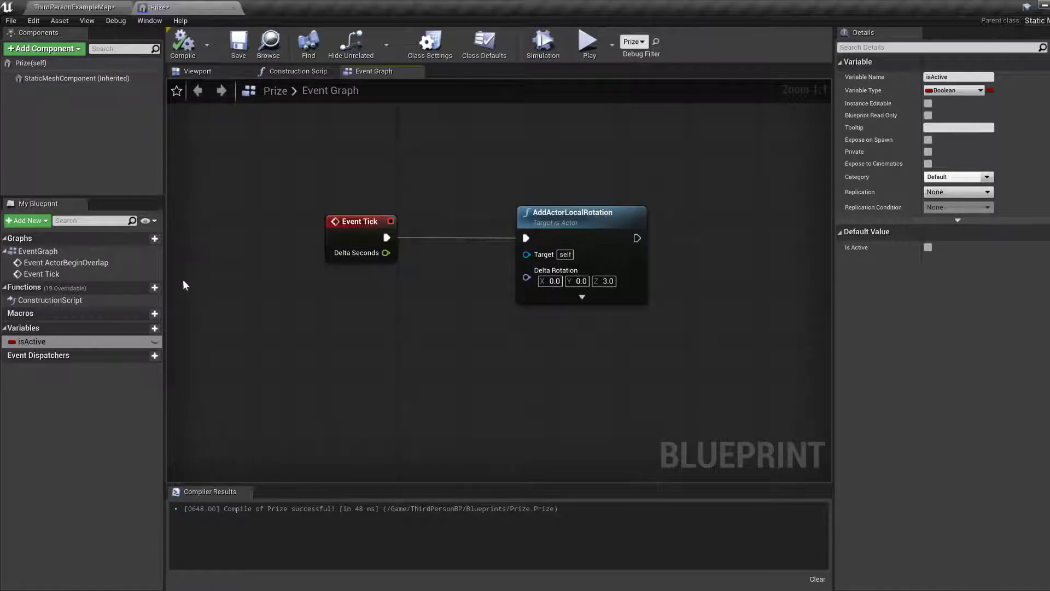
pyautogui.moveTo(341, 236); pyautogui.dragTo(240, 236)
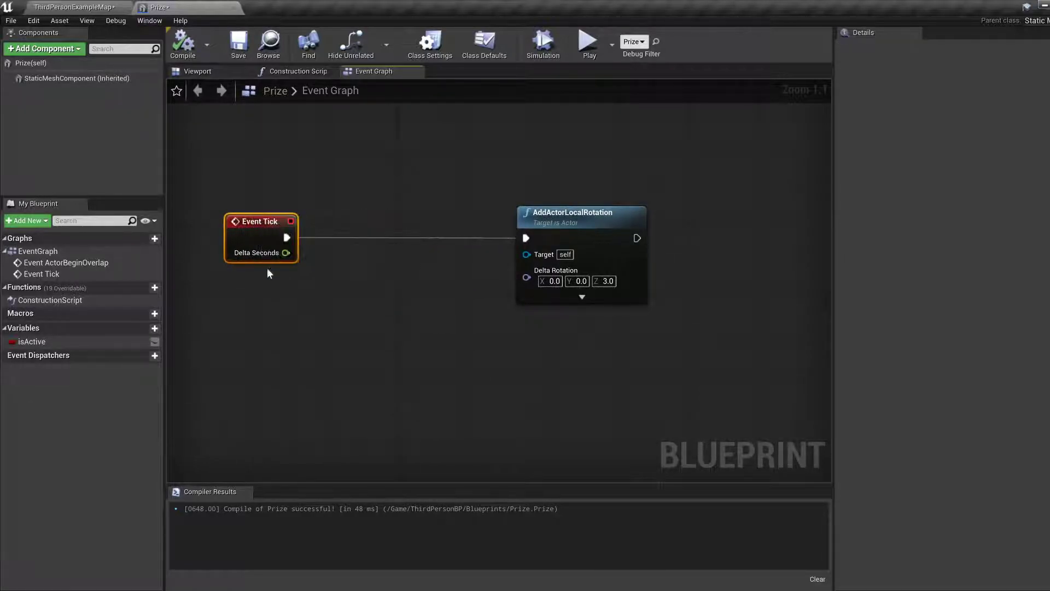
# Add a Get isActive node to the Event Graph and place it below the Event Tick node
pyautogui.moveTo(32, 341); pyautogui.dragTo(325, 307)
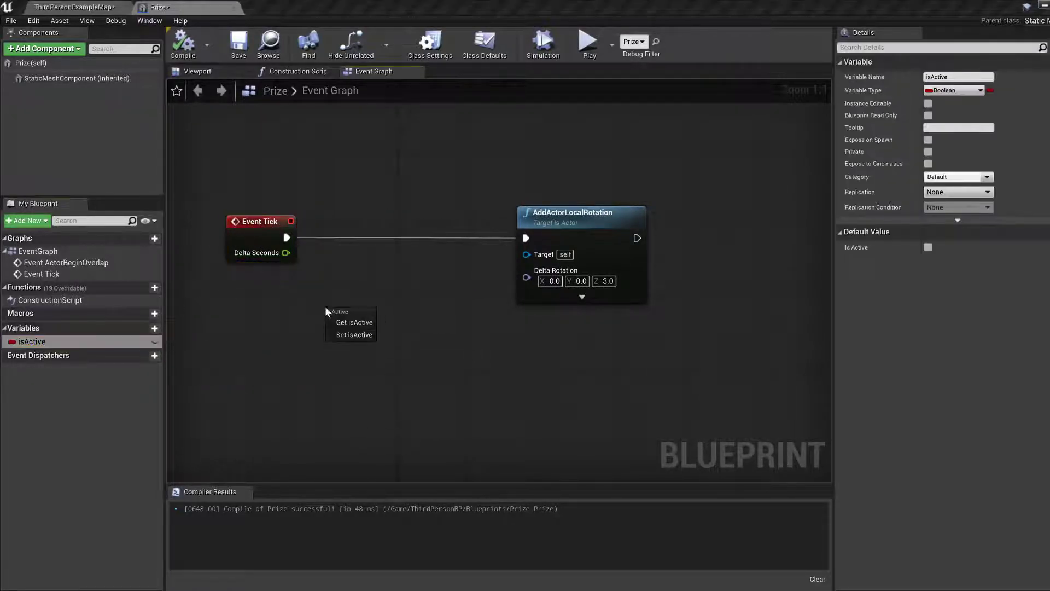
pyautogui.click(353, 322)
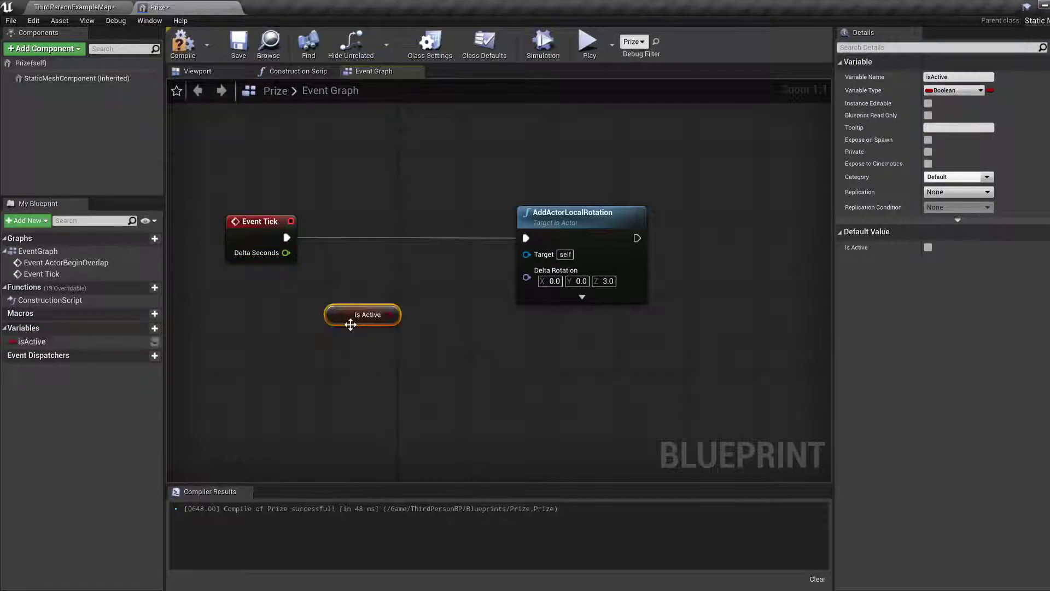
pyautogui.moveTo(363, 318); pyautogui.dragTo(273, 335)
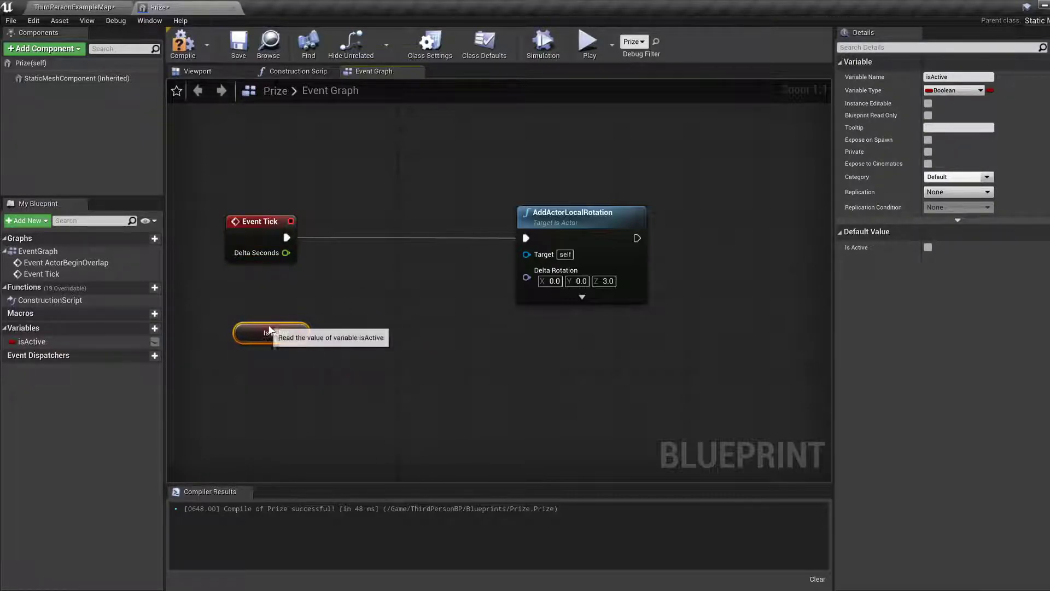
# Add a Set Actor Hidden In Game node and position it between Event Tick and AddActorLocalRotation
pyautogui.rightClick(352, 310)
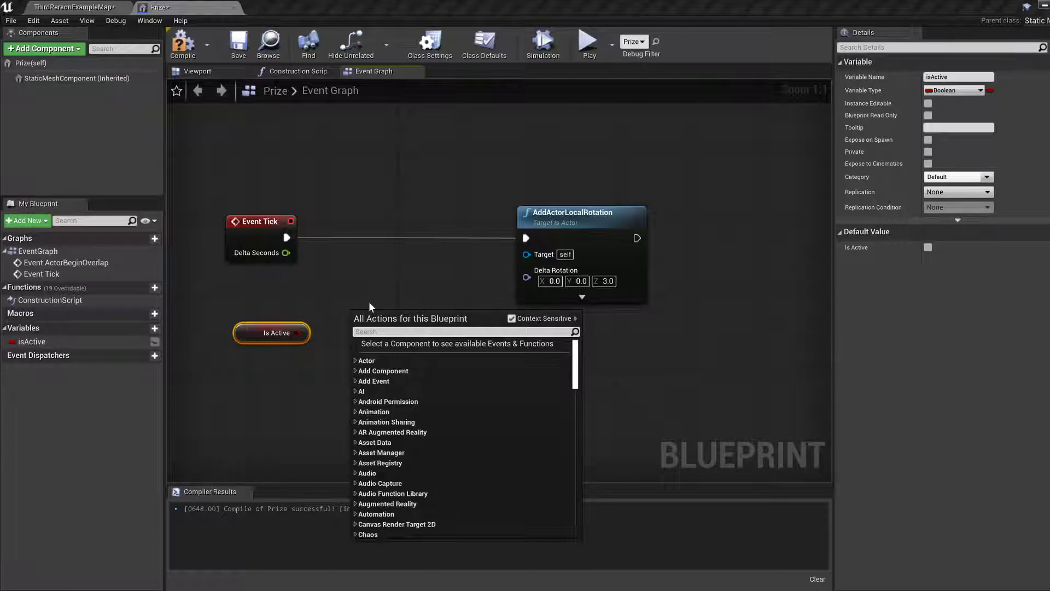
pyautogui.write('visi')
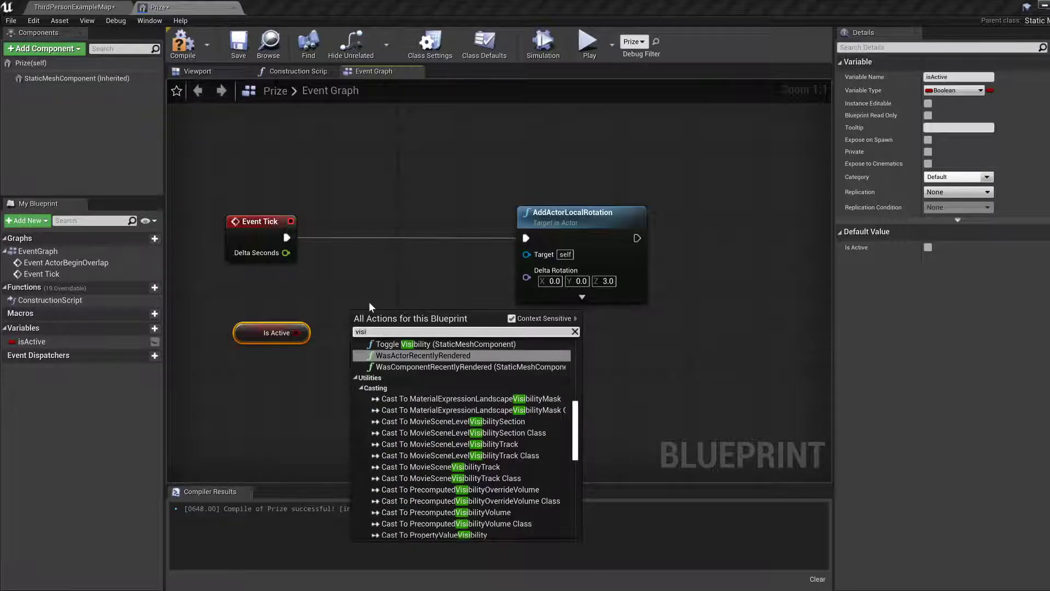
pyautogui.press('BackSpace')
pyautogui.press('BackSpace')
pyautogui.press('BackSpace')
pyautogui.press('BackSpace')
pyautogui.write('set visibl')
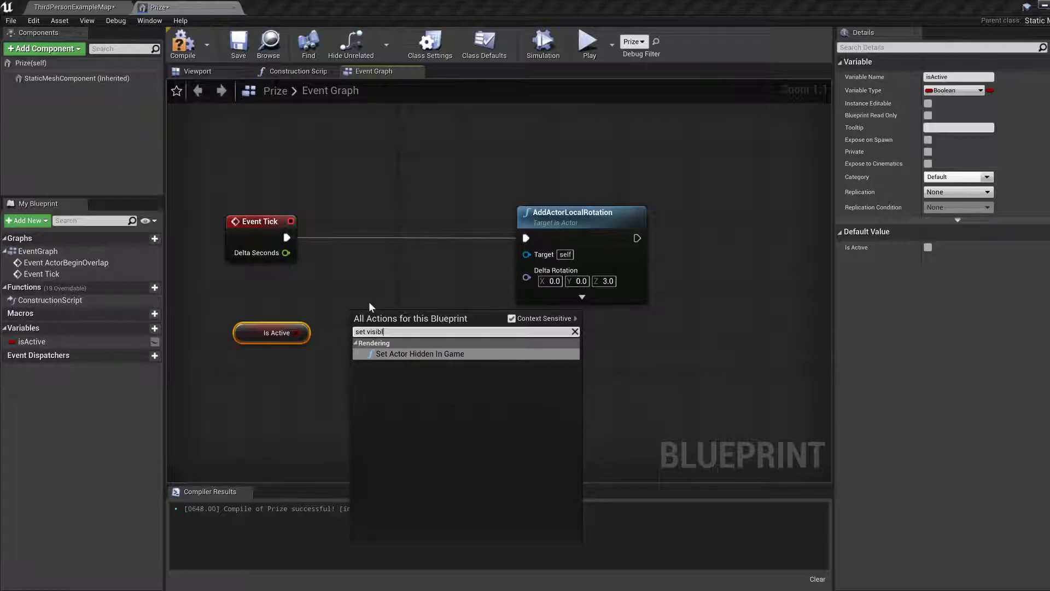
pyautogui.click(417, 354)
pyautogui.moveTo(394, 307); pyautogui.dragTo(376, 278)
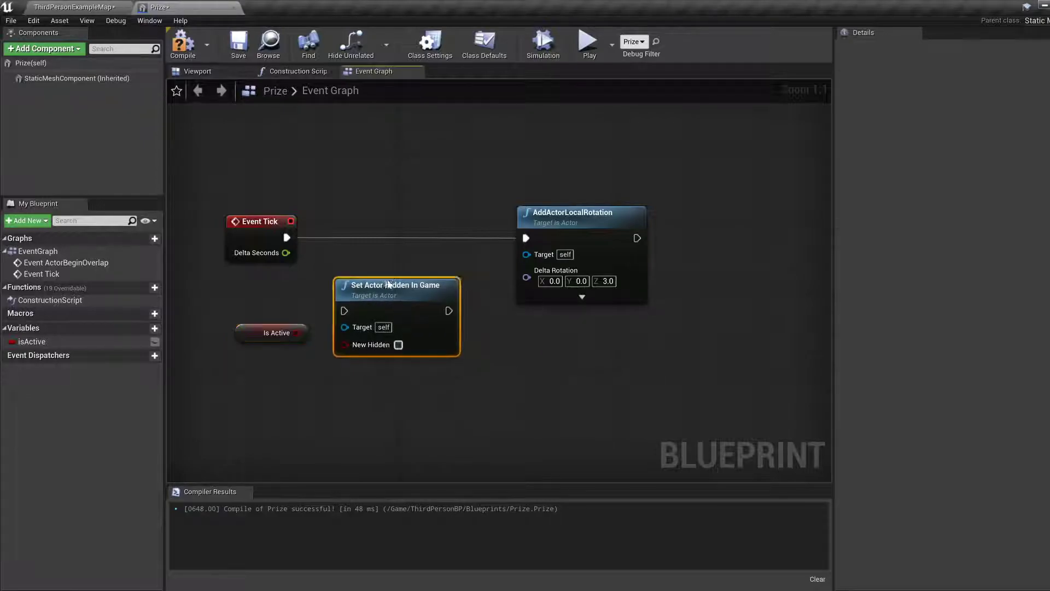
# Wire Event Tick through Set Actor Hidden In Game to AddActorLocalRotation, spacing the nodes evenly
pyautogui.moveTo(285, 238); pyautogui.dragTo(344, 302)
pyautogui.moveTo(395, 267); pyautogui.dragTo(386, 220)
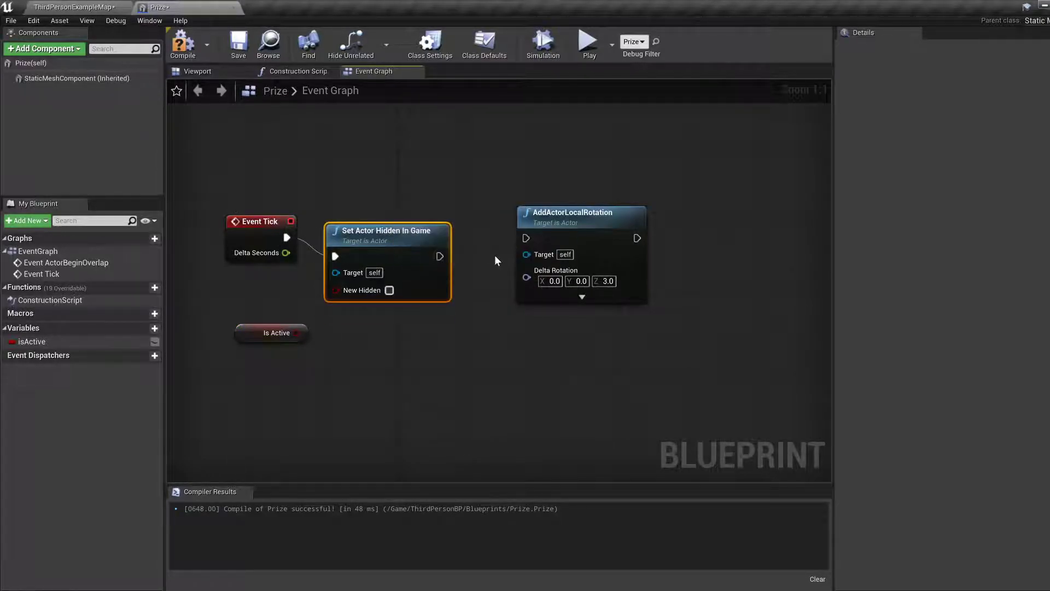
pyautogui.moveTo(583, 216); pyautogui.dragTo(610, 216)
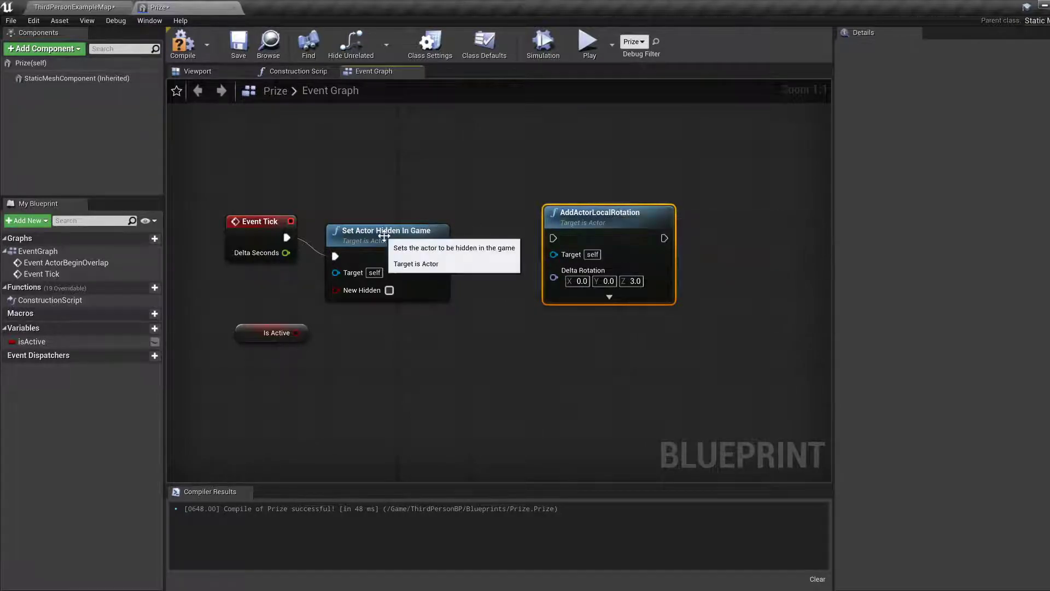
pyautogui.moveTo(384, 239); pyautogui.dragTo(402, 239)
pyautogui.moveTo(458, 256); pyautogui.dragTo(557, 239)
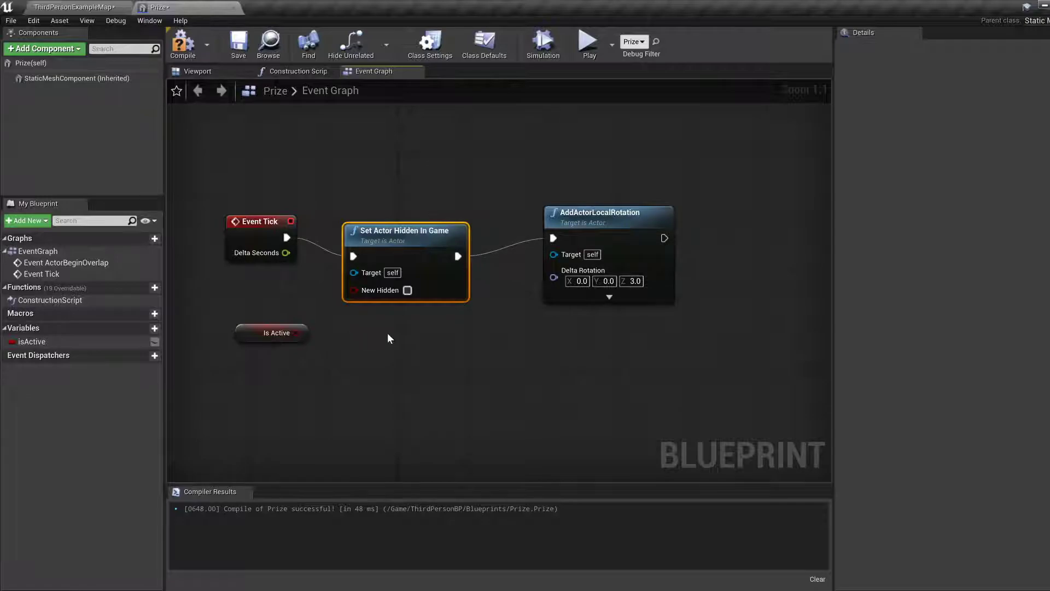
# Feed the Is Active value through a NOT Boolean node into New Hidden of Set Actor Hidden In Game
pyautogui.moveTo(384, 331); pyautogui.dragTo(447, 356, button='right')
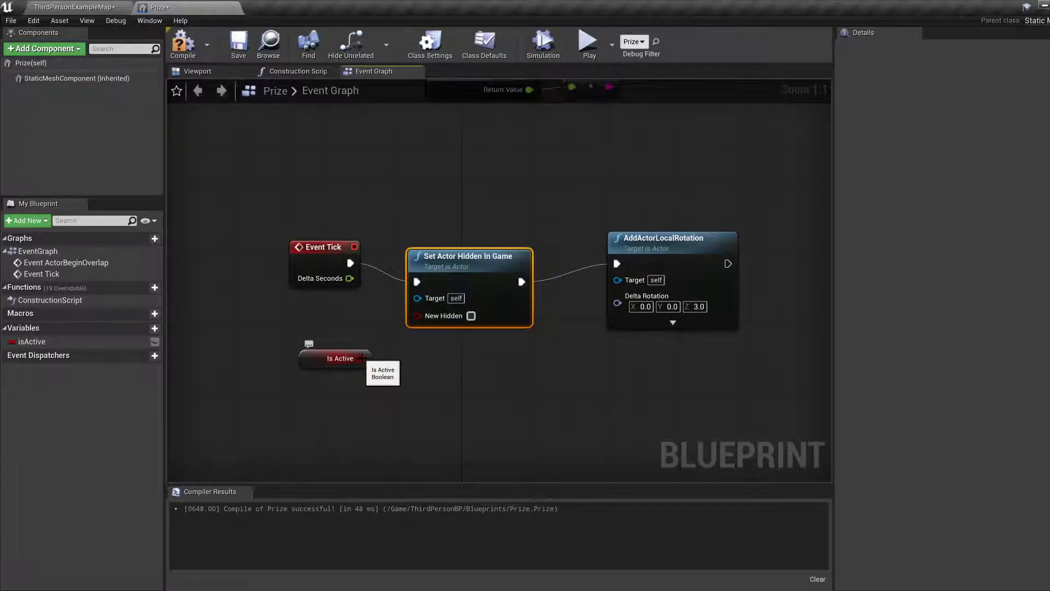
pyautogui.moveTo(332, 357); pyautogui.dragTo(296, 357)
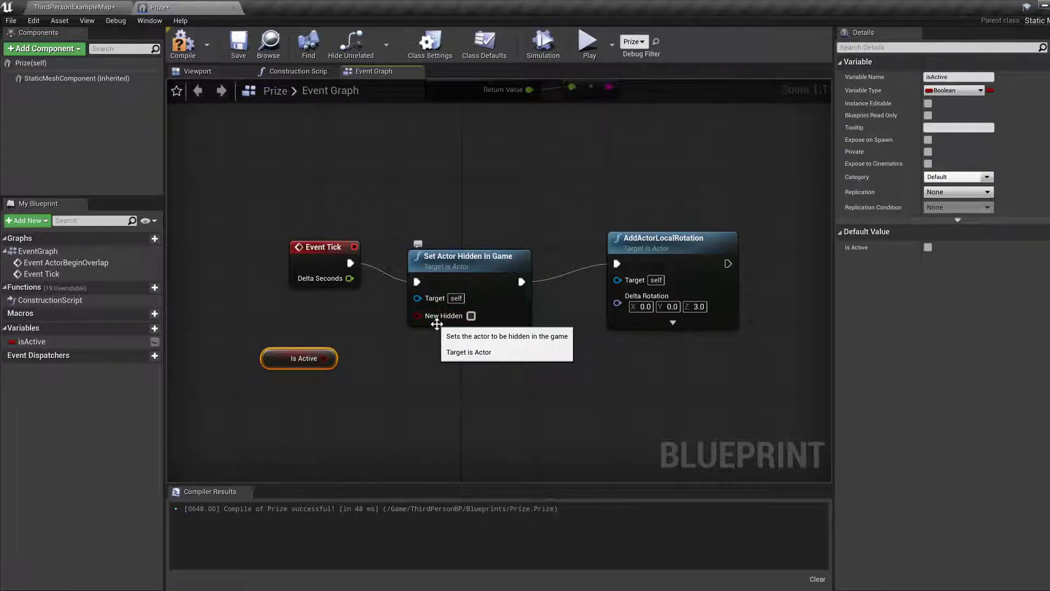
pyautogui.moveTo(326, 358); pyautogui.dragTo(364, 346)
pyautogui.write('not')
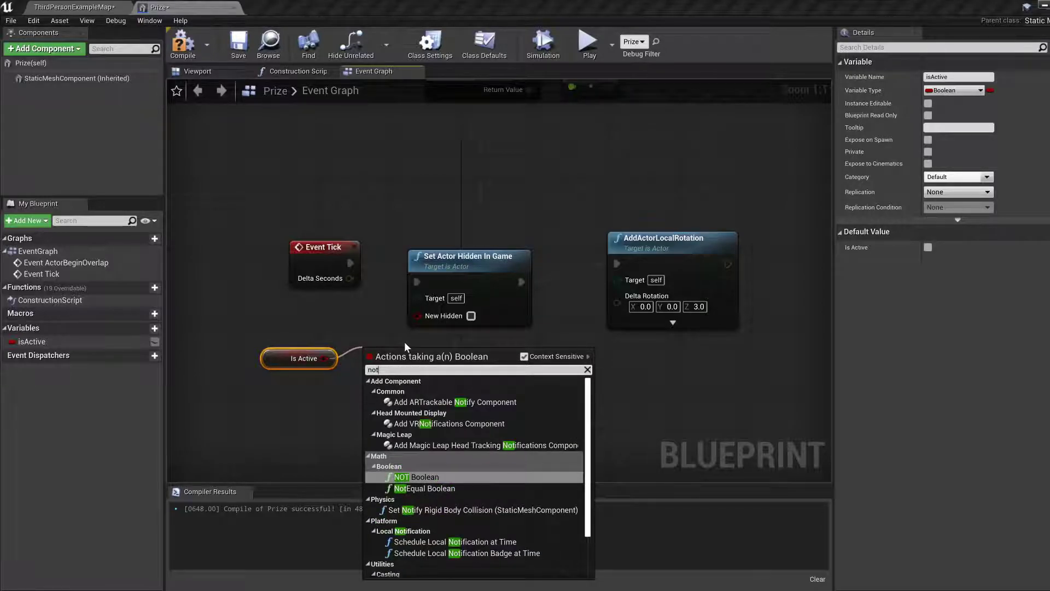
pyautogui.press('Return')
pyautogui.moveTo(313, 355); pyautogui.dragTo(277, 354)
pyautogui.moveTo(396, 355); pyautogui.dragTo(342, 337)
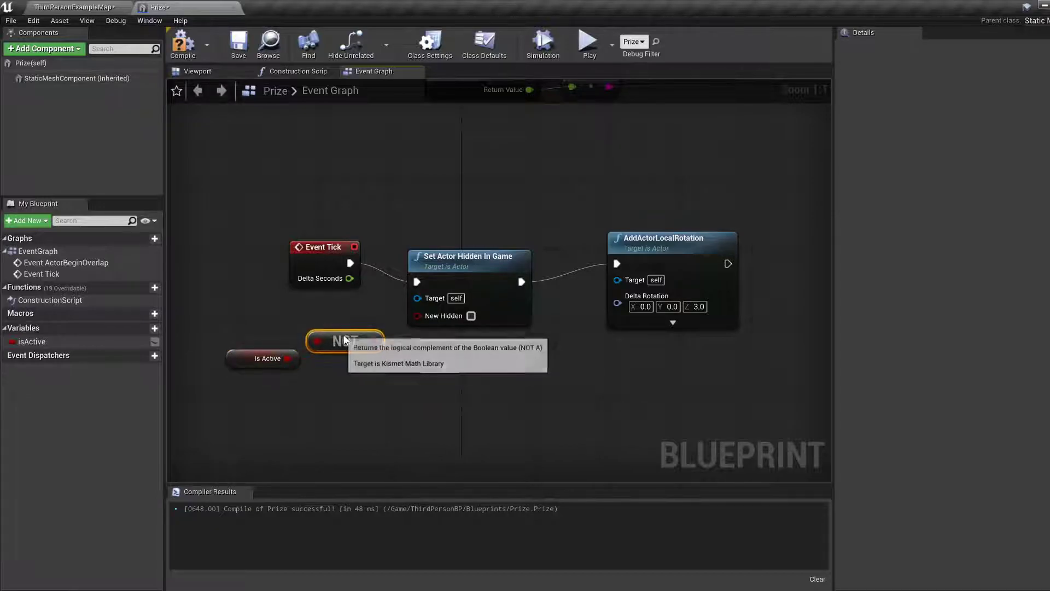
pyautogui.moveTo(266, 358); pyautogui.dragTo(247, 358)
pyautogui.moveTo(334, 338); pyautogui.dragTo(417, 315)
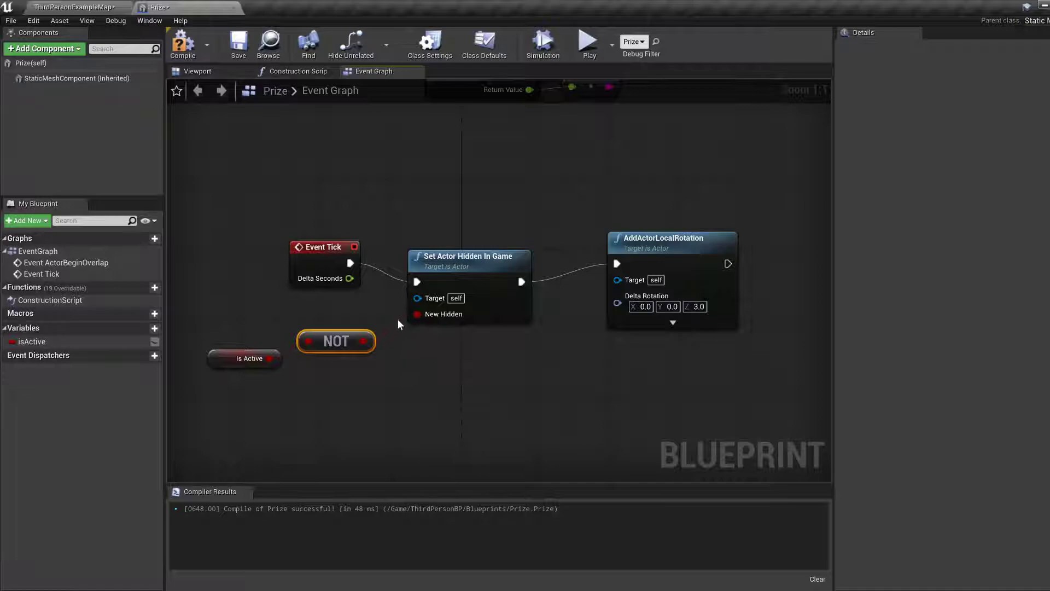
# Compile the Prize Blueprint, play the level to check whether the statue is hidden, and stop playing
pyautogui.click(185, 52)
pyautogui.click(87, 6)
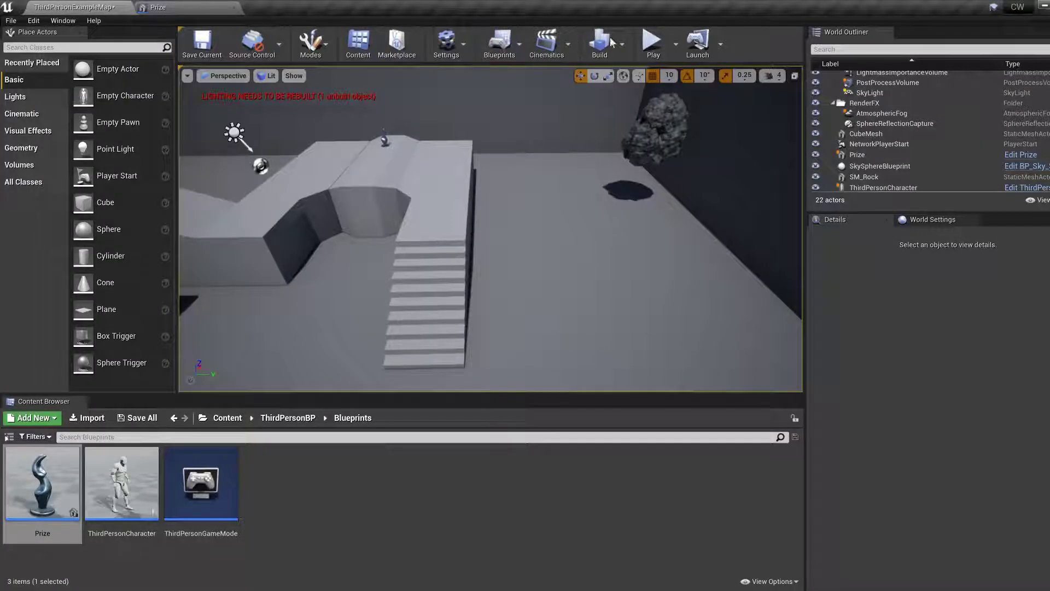
pyautogui.click(654, 43)
pyautogui.press('w')
pyautogui.press('s')
pyautogui.press('Escape')
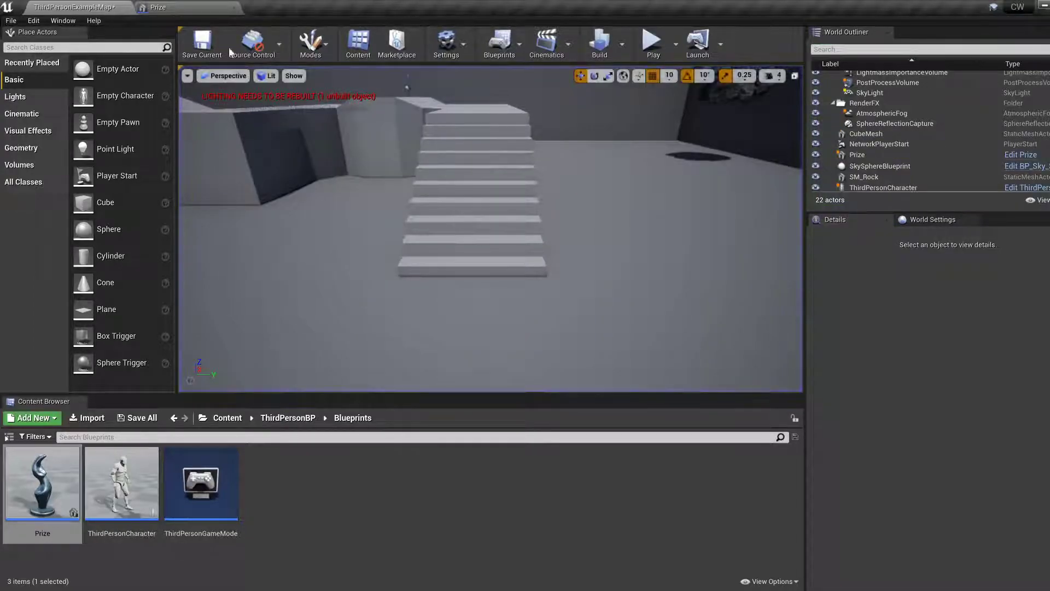
# Move Event ActorBeginOverlap away from Print String and paste a copy of the Is Active getter above their connection
pyautogui.click(158, 6)
pyautogui.moveTo(424, 175); pyautogui.dragTo(398, 248, button='right')
pyautogui.click(262, 450)
pyautogui.moveTo(469, 242); pyautogui.dragTo(395, 393, button='right')
pyautogui.moveTo(396, 203); pyautogui.dragTo(287, 198)
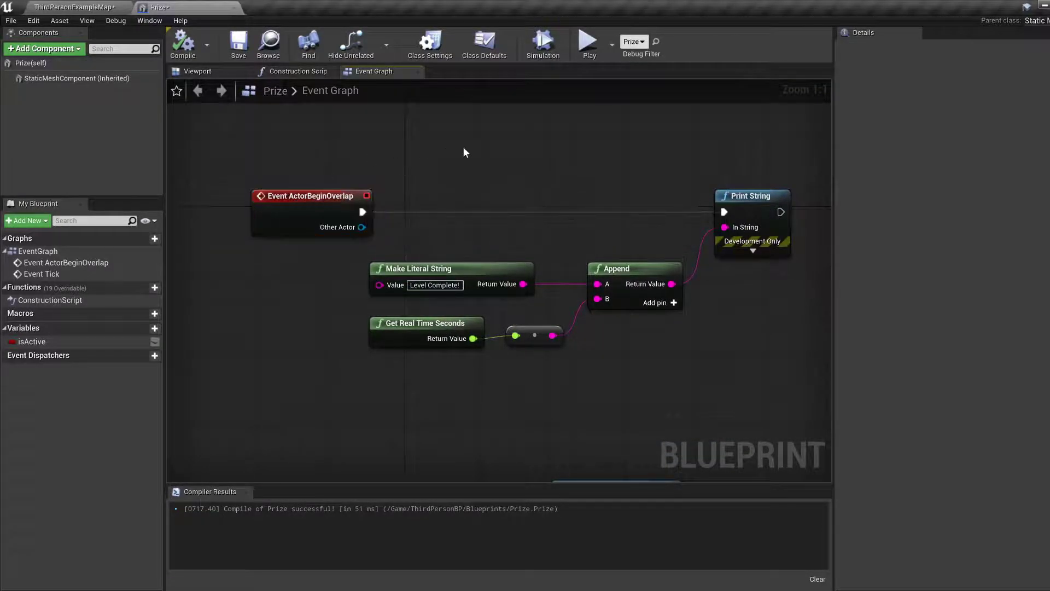
pyautogui.hotkey('ctrl', 'v')
pyautogui.moveTo(592, 123); pyautogui.dragTo(506, 180, button='right')
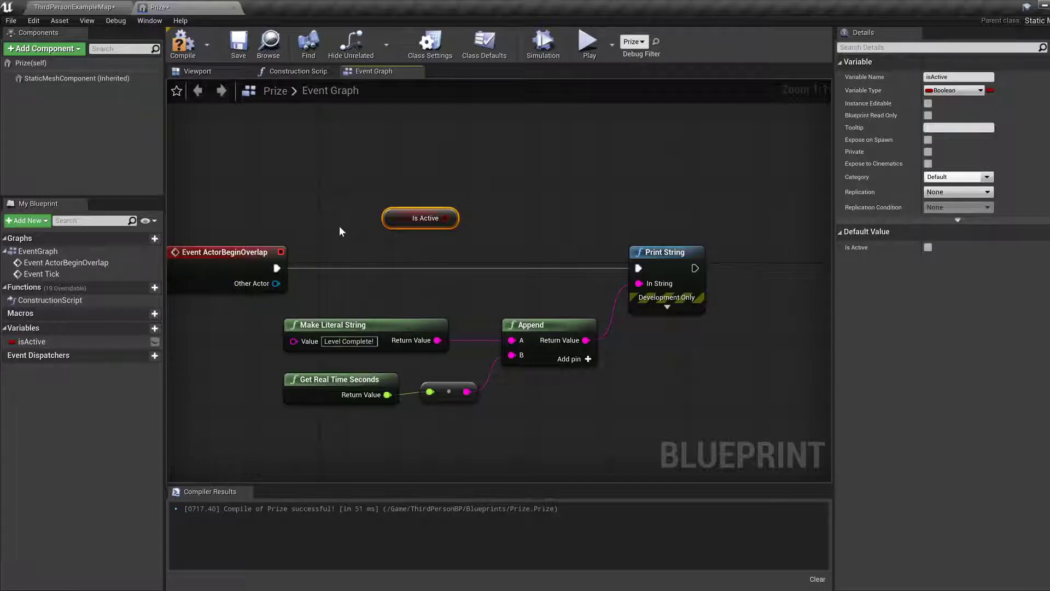
# Add a Branch node above the overlap logic and place the copied Is Active getter beside it
pyautogui.rightClick(505, 198)
pyautogui.write('branch')
pyautogui.press('Return')
pyautogui.moveTo(504, 199); pyautogui.dragTo(495, 164)
pyautogui.moveTo(419, 215); pyautogui.dragTo(384, 233)
pyautogui.moveTo(395, 200); pyautogui.dragTo(381, 281, button='right')
pyautogui.moveTo(379, 304); pyautogui.dragTo(351, 241)
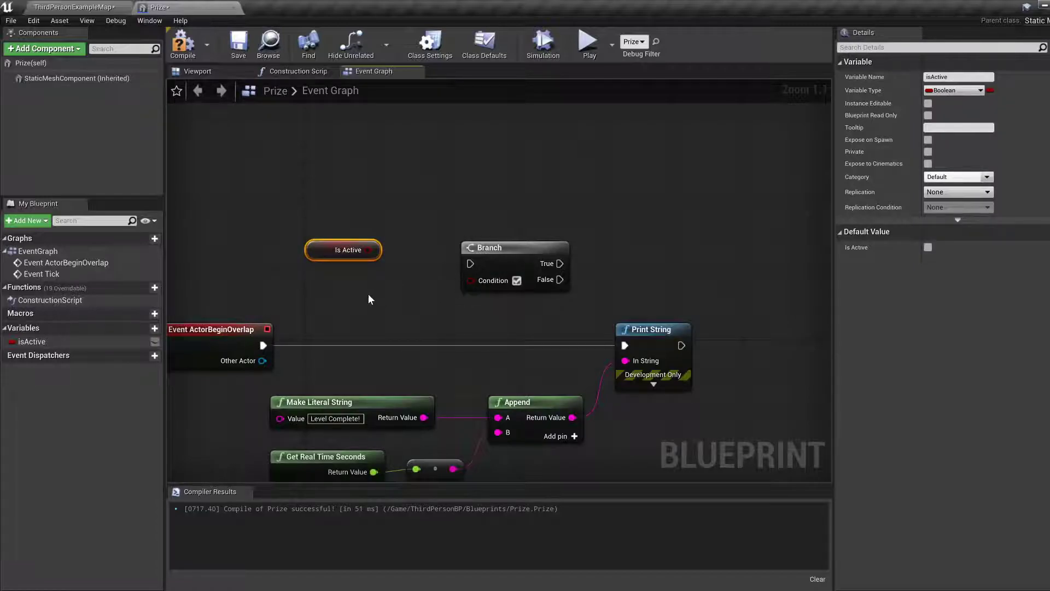
# Connect Event ActorBeginOverlap to the Branch, Is Active to its Condition, and its True output to Print String
pyautogui.moveTo(368, 294); pyautogui.dragTo(385, 310, button='right')
pyautogui.moveTo(280, 363); pyautogui.dragTo(475, 236)
pyautogui.moveTo(362, 256); pyautogui.dragTo(470, 266)
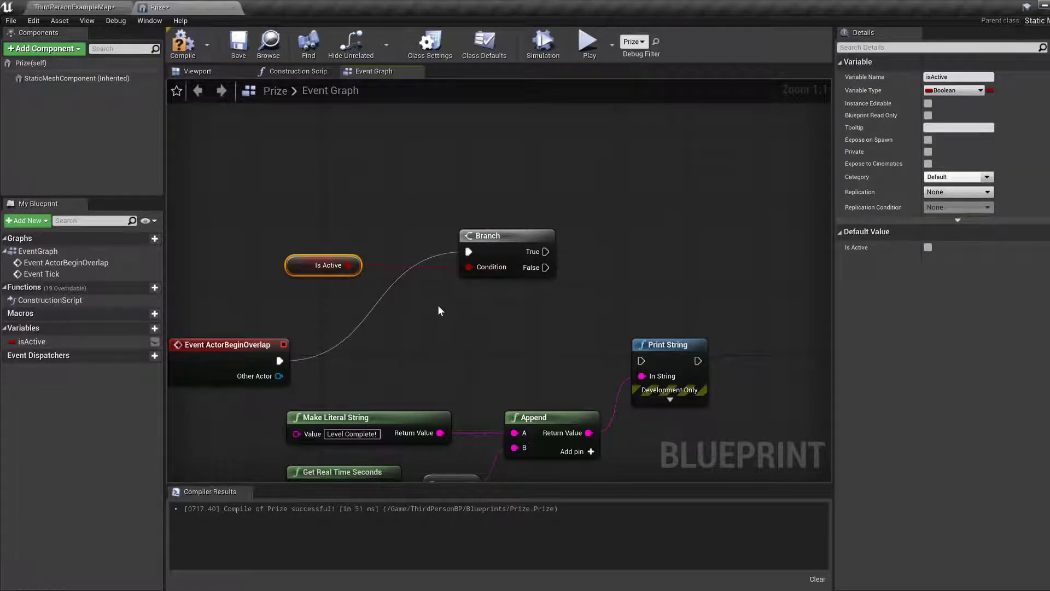
pyautogui.moveTo(545, 252); pyautogui.dragTo(642, 360)
pyautogui.moveTo(657, 278); pyautogui.dragTo(658, 225, button='right')
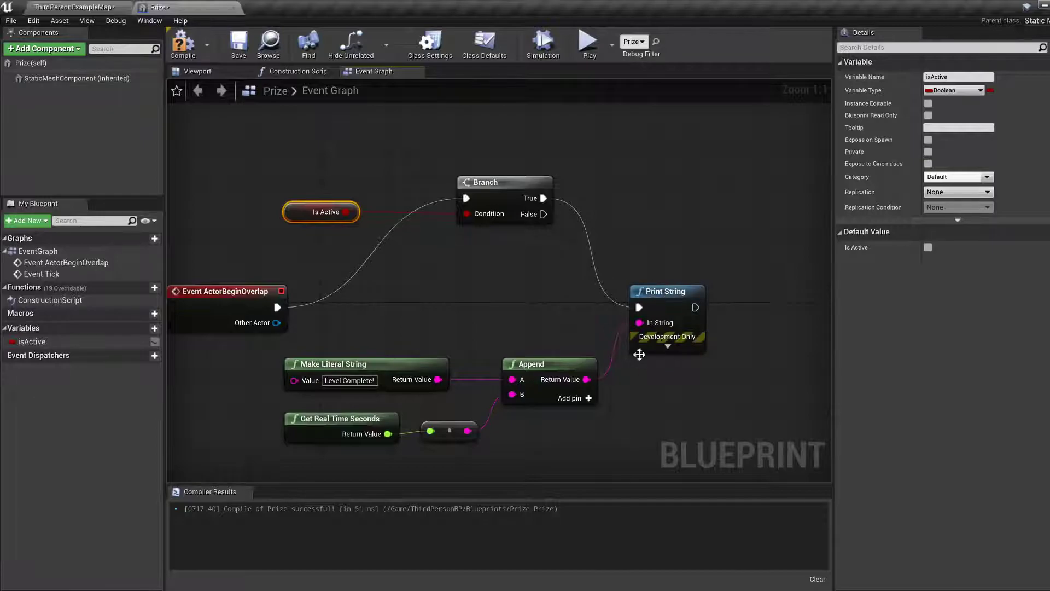
pyautogui.moveTo(454, 316); pyautogui.dragTo(520, 364, button='right')
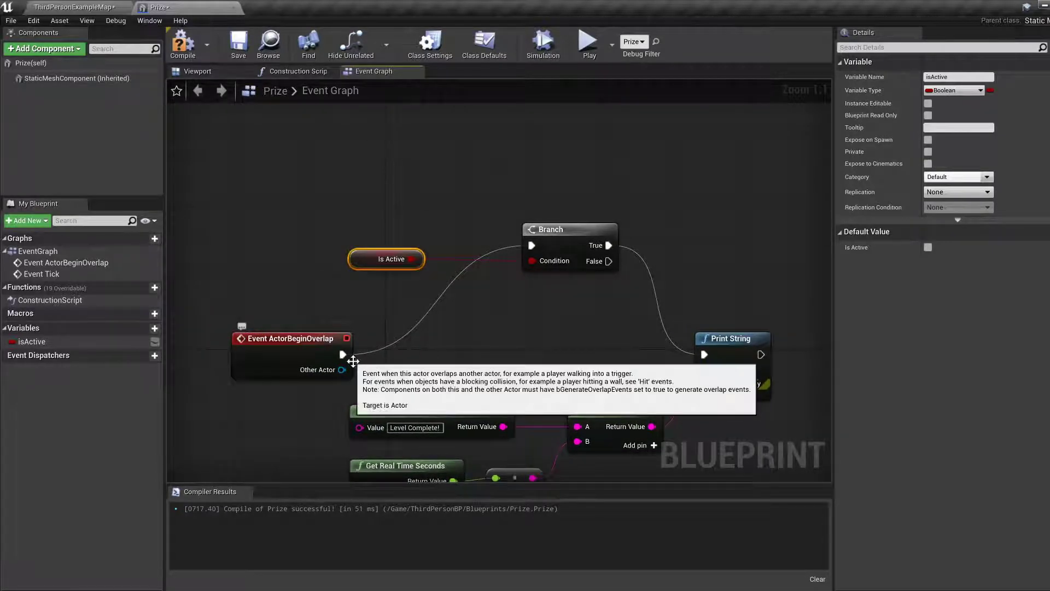
# Compile the Prize Blueprint, play the level running the character over the Prize's location to check for the message, and stop playing
pyautogui.click(183, 44)
pyautogui.click(77, 7)
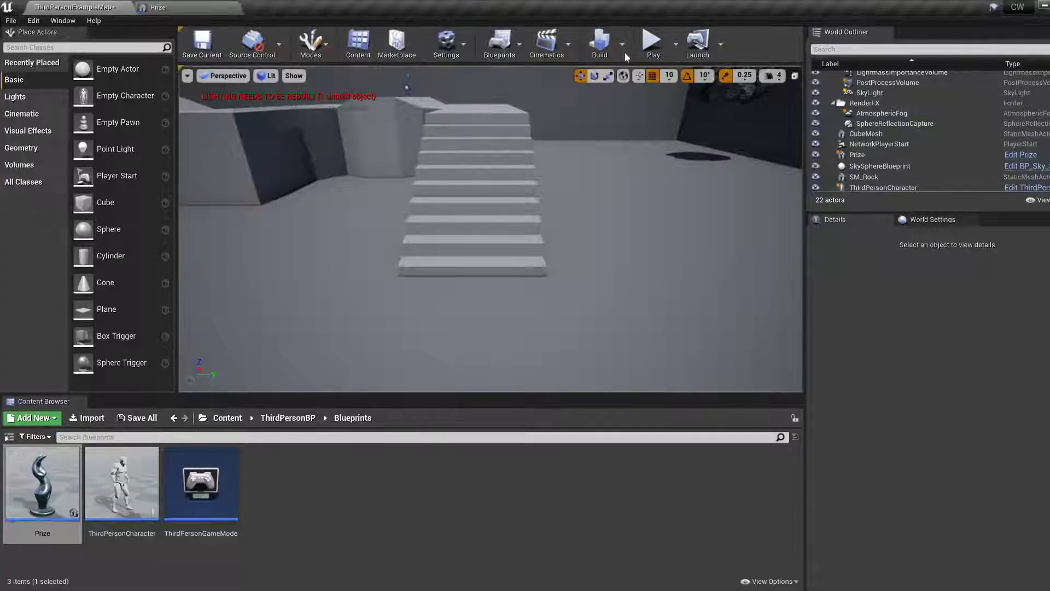
pyautogui.click(652, 41)
pyautogui.press('w')
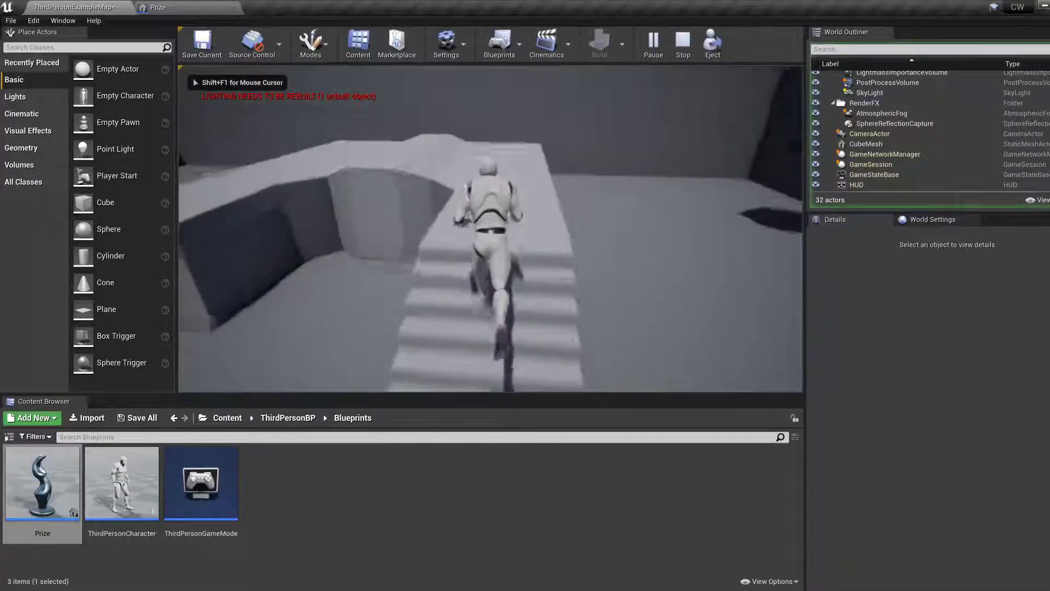
pyautogui.press('d')
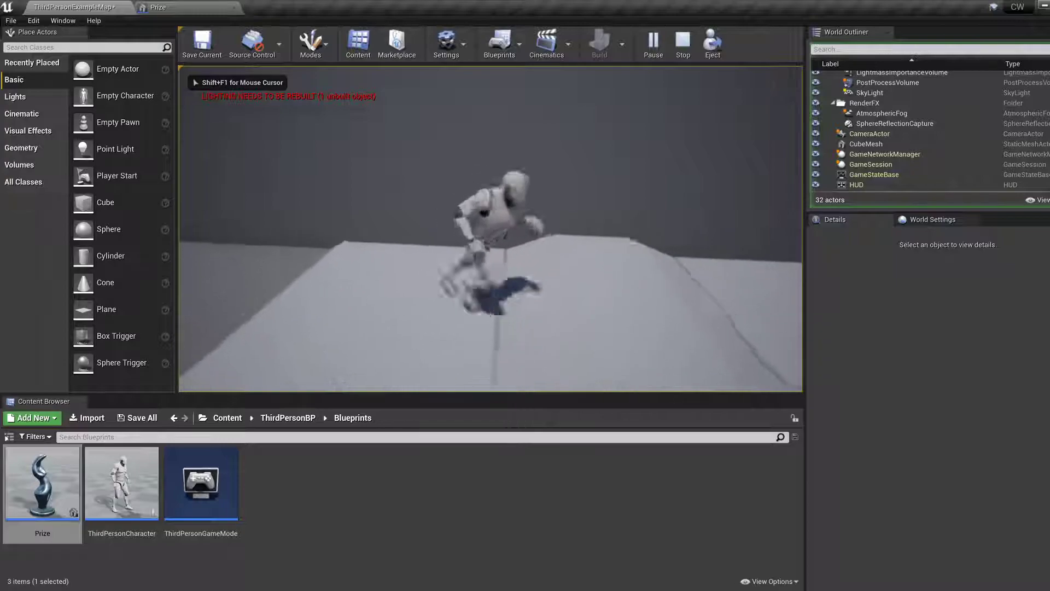
pyautogui.press('a')
pyautogui.press('d')
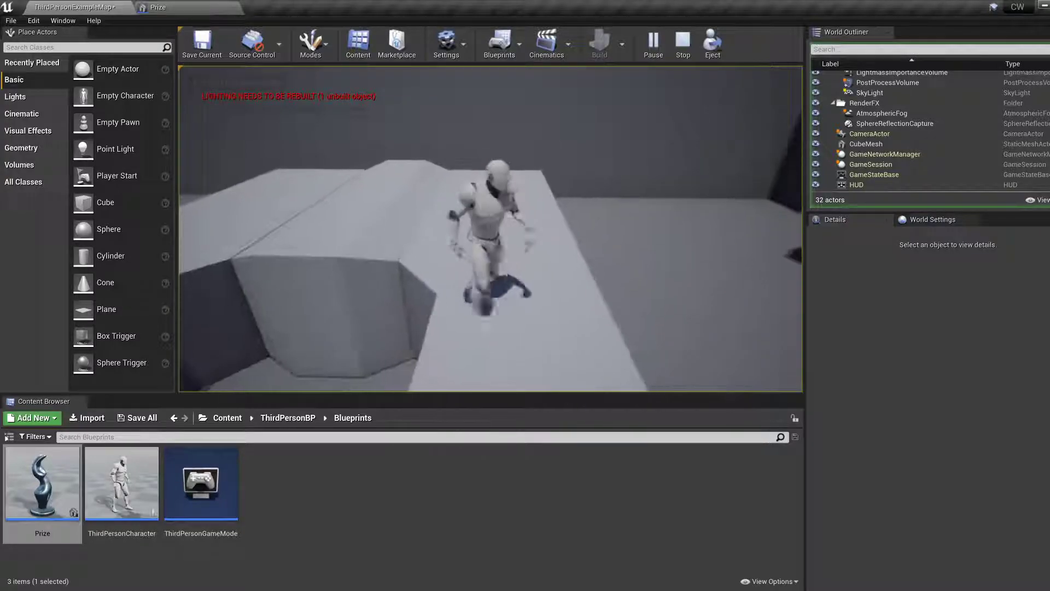
pyautogui.press('Escape')
# Create an Actor Blueprint class named PressurePlate in the Blueprints folder and open it
pyautogui.press('s')
pyautogui.moveTo(564, 183); pyautogui.dragTo(580, 202, button='right')
pyautogui.press('d')
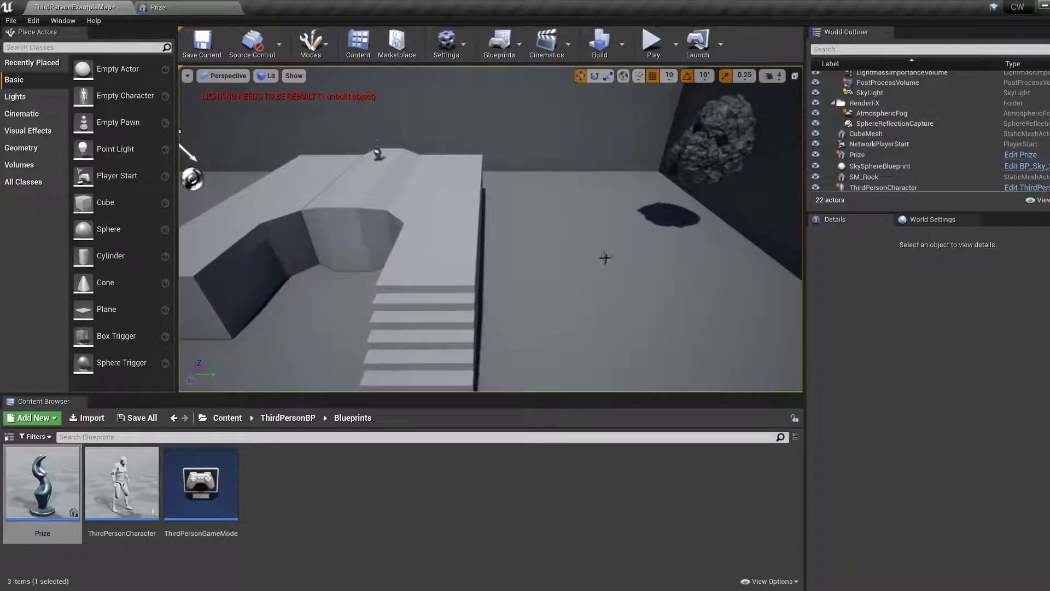
pyautogui.rightClick(297, 493)
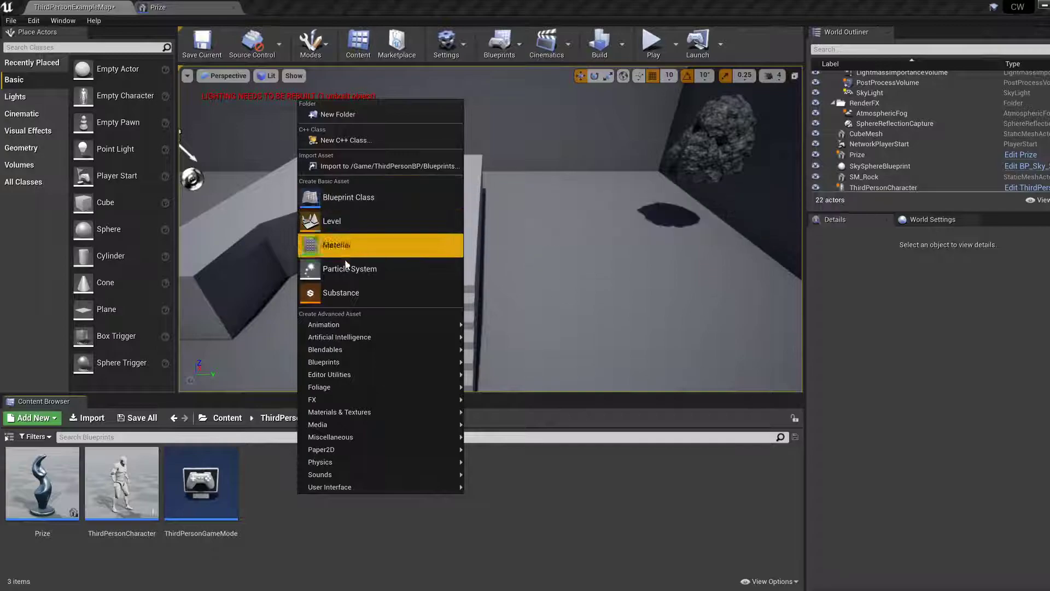
pyautogui.click(361, 198)
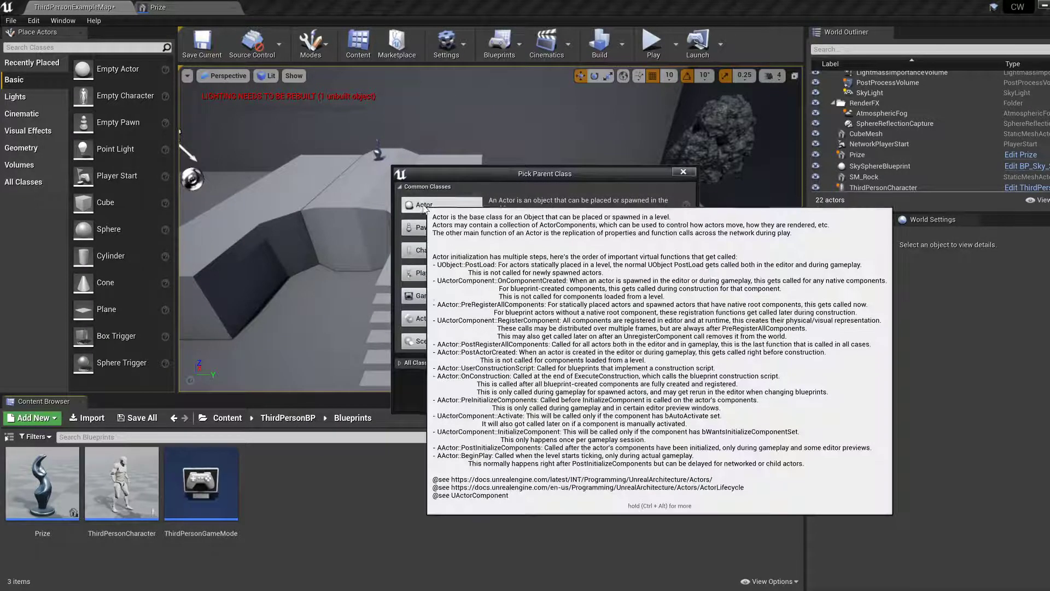
pyautogui.click(444, 214)
pyautogui.write('PressurePlate')
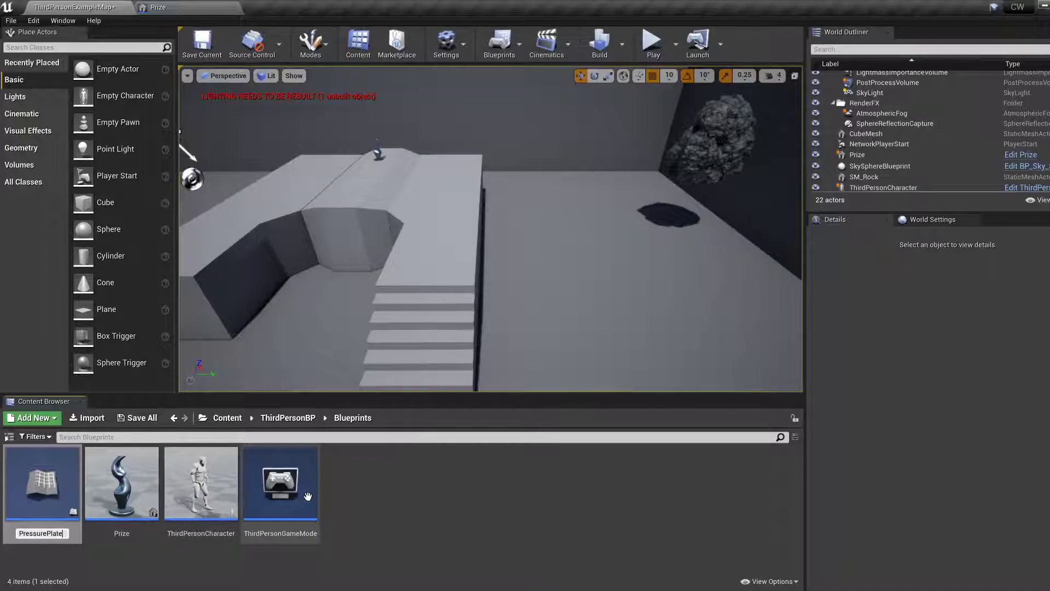
pyautogui.press('Return')
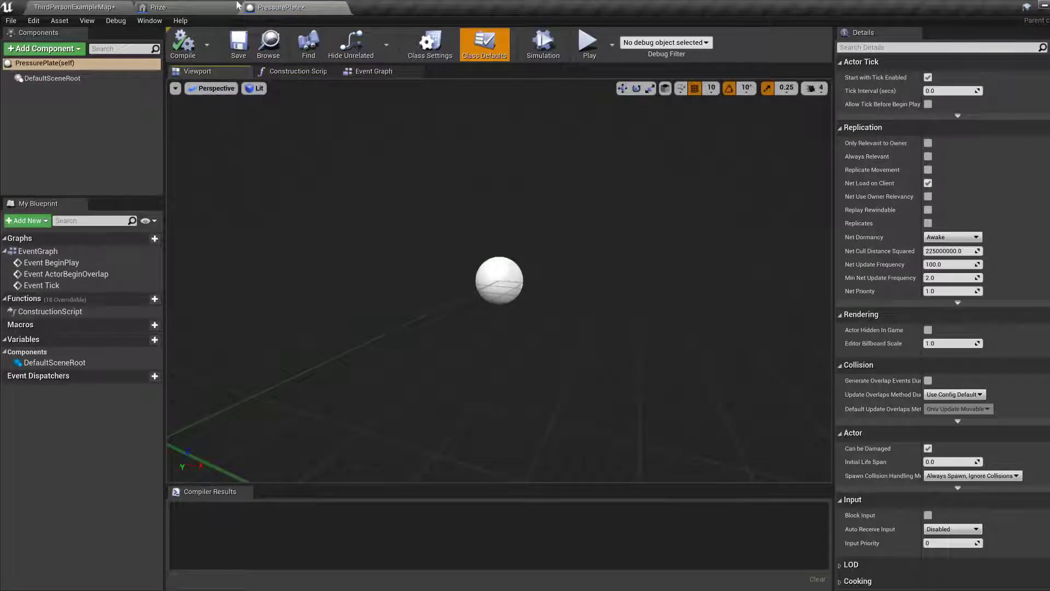
# Add a Cube component to the PressurePlate Blueprint and flatten it by setting its Z scale to 0.05
pyautogui.click(45, 49)
pyautogui.click(48, 203)
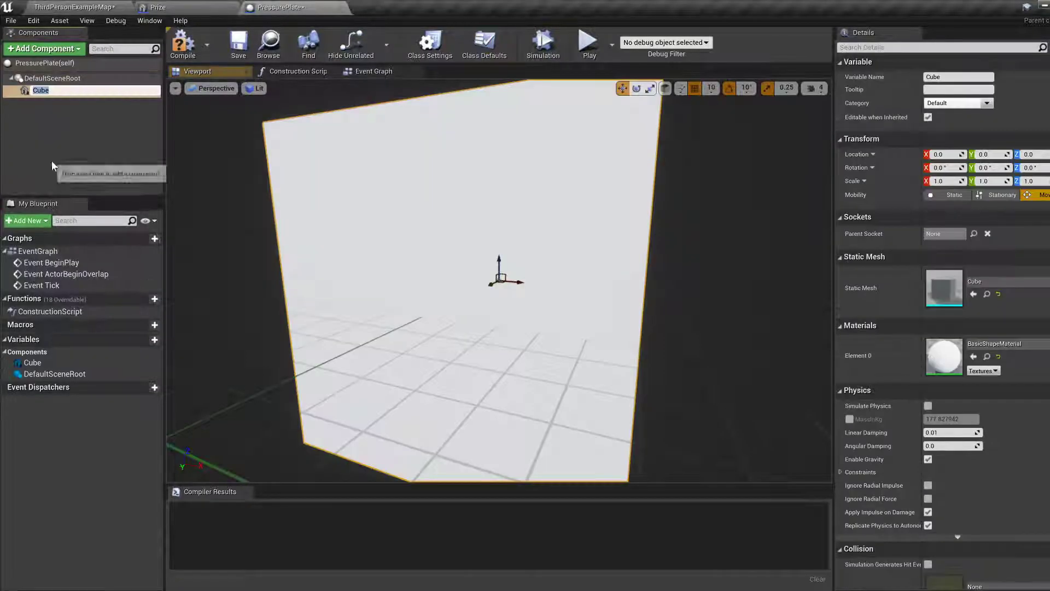
pyautogui.click(499, 257)
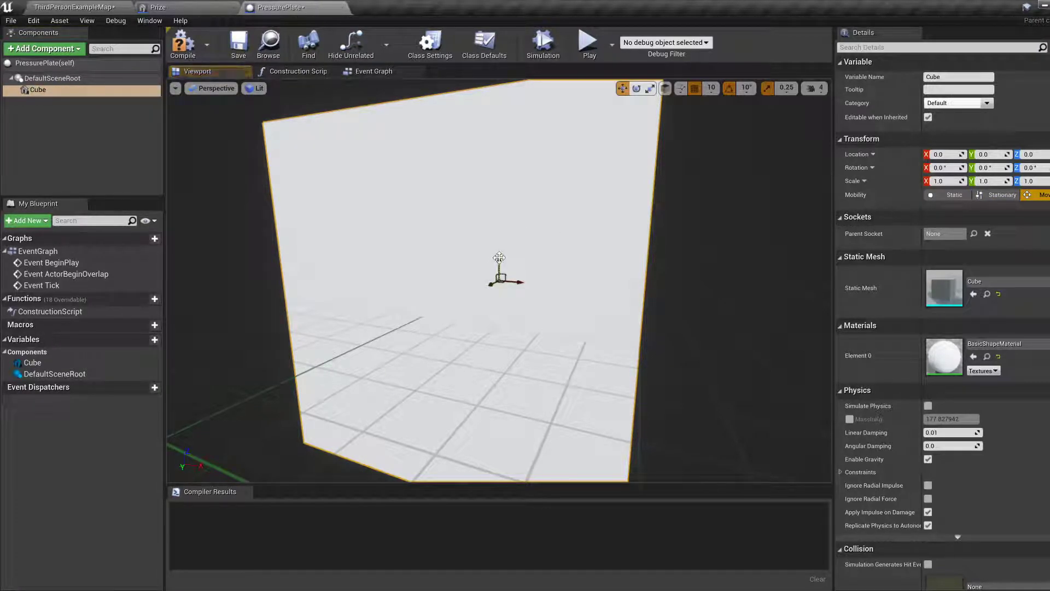
pyautogui.press('e')
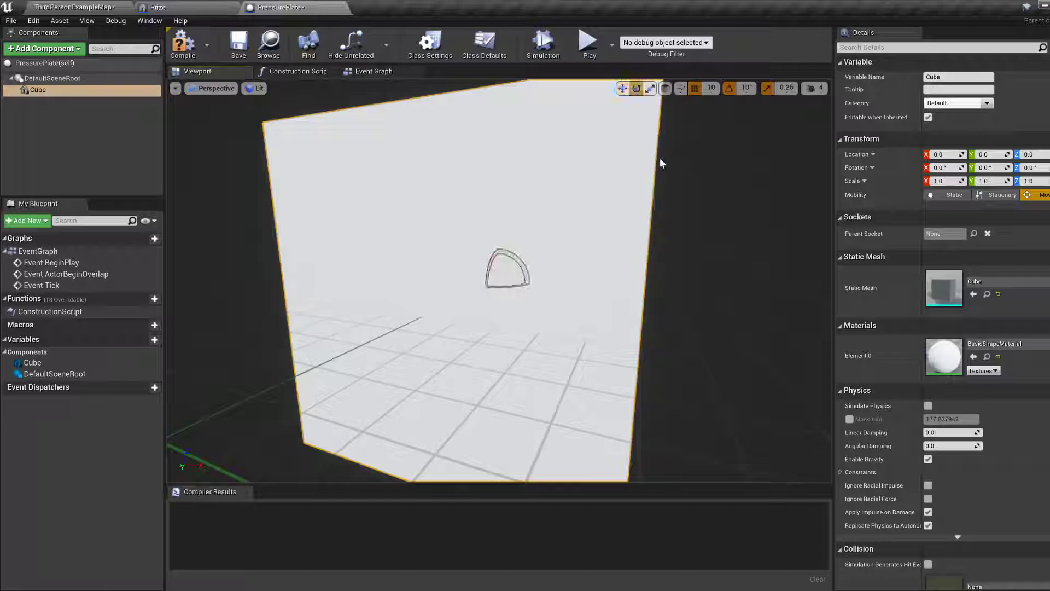
pyautogui.press('r')
pyautogui.moveTo(499, 259); pyautogui.dragTo(498, 314)
pyautogui.press('w')
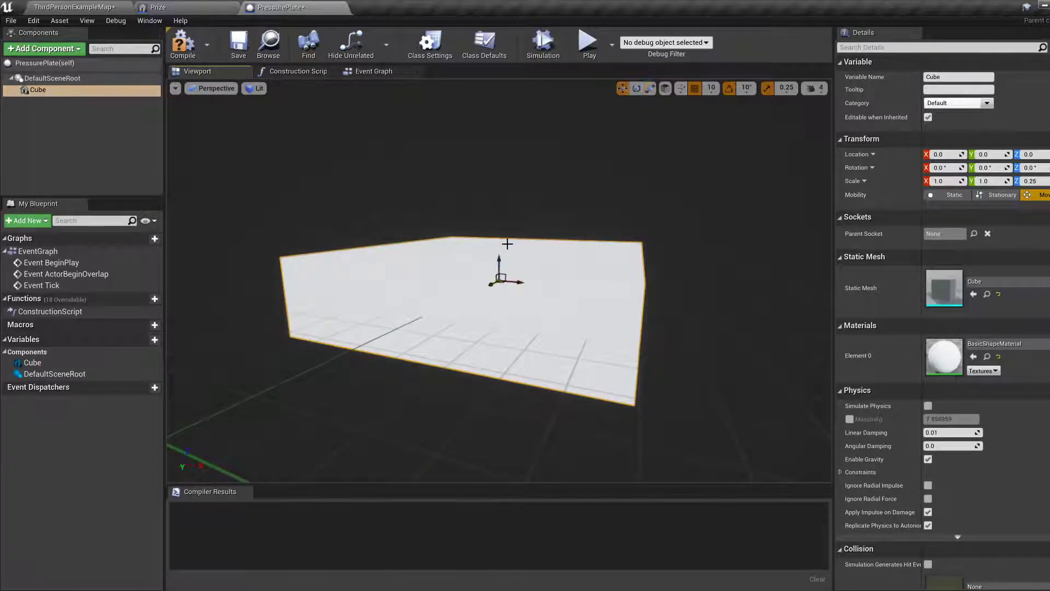
pyautogui.click(1036, 181)
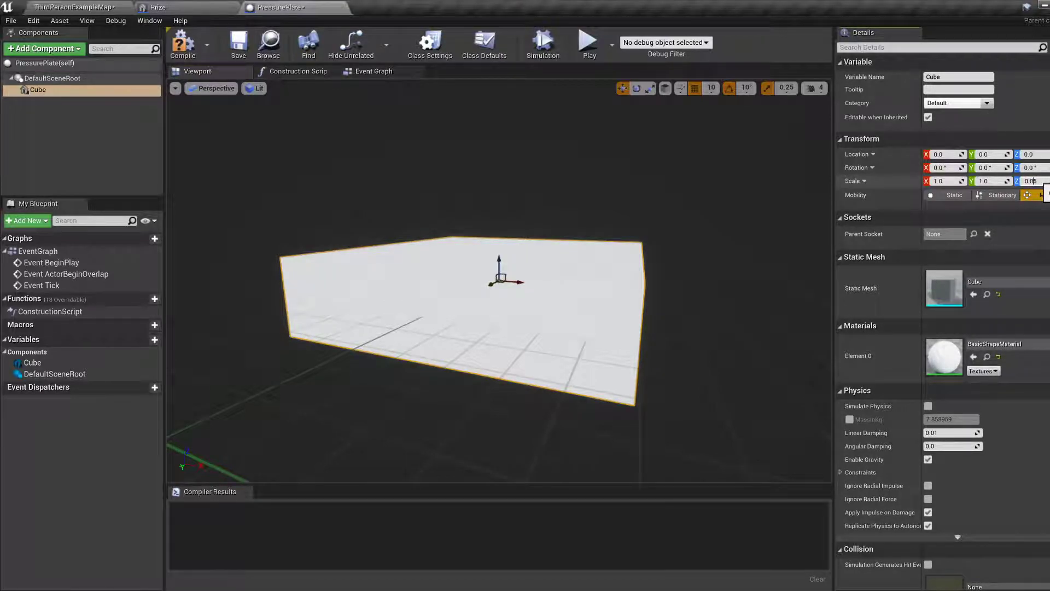
pyautogui.press('Return')
# Assign the M_CobbleStone_Smooth material to the flattened cube and compile the PressurePlate Blueprint
pyautogui.moveTo(643, 263); pyautogui.dragTo(656, 247, button='right')
pyautogui.press('w')
pyautogui.press('s')
pyautogui.moveTo(792, 357); pyautogui.dragTo(791, 357, button='right')
pyautogui.press('w')
pyautogui.press('a')
pyautogui.press('s')
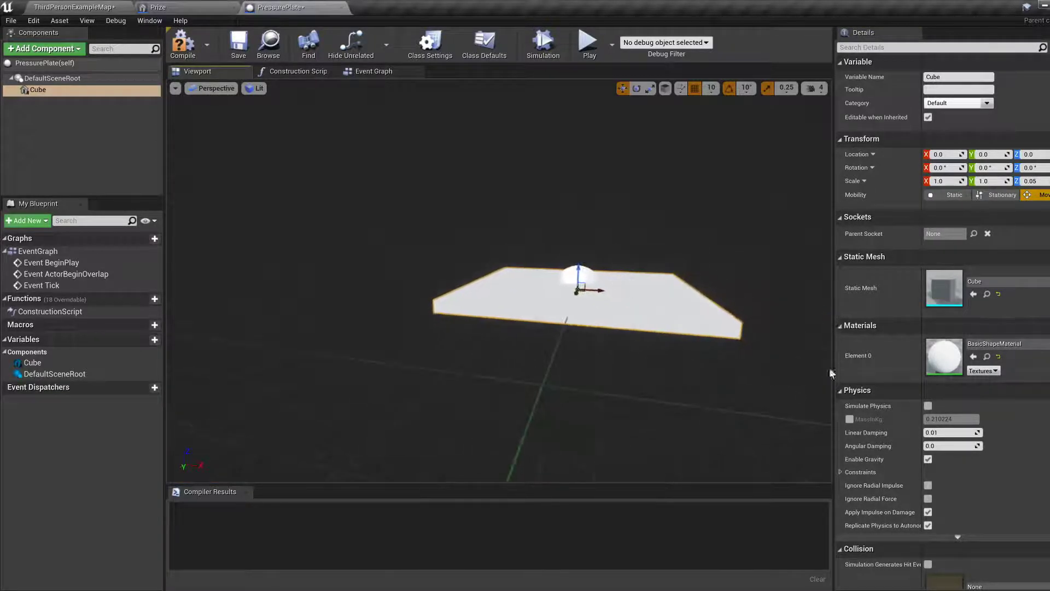
pyautogui.click(1006, 343)
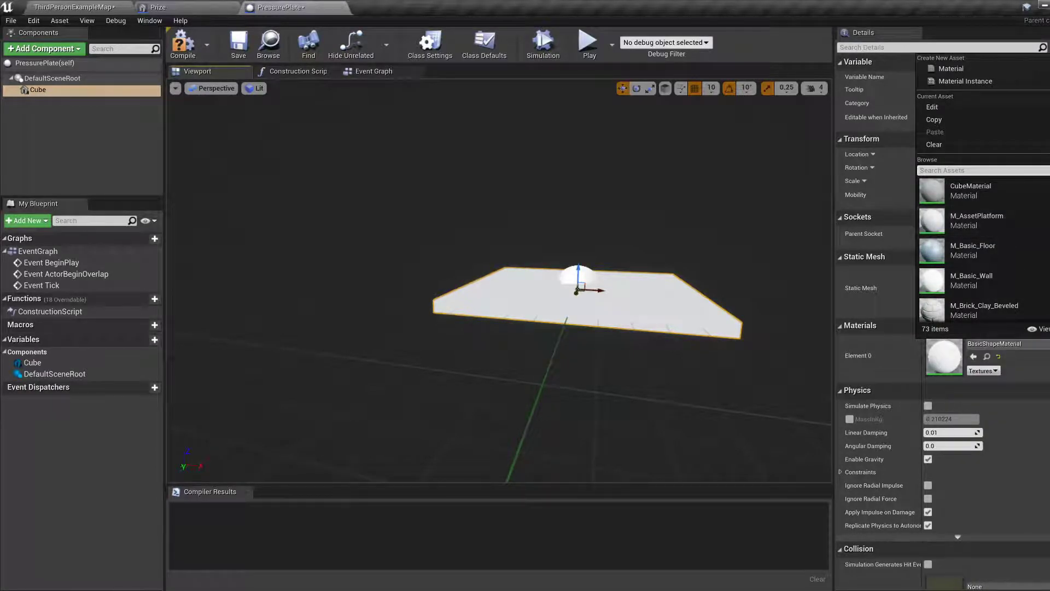
pyautogui.scroll(-5, 979, 252)
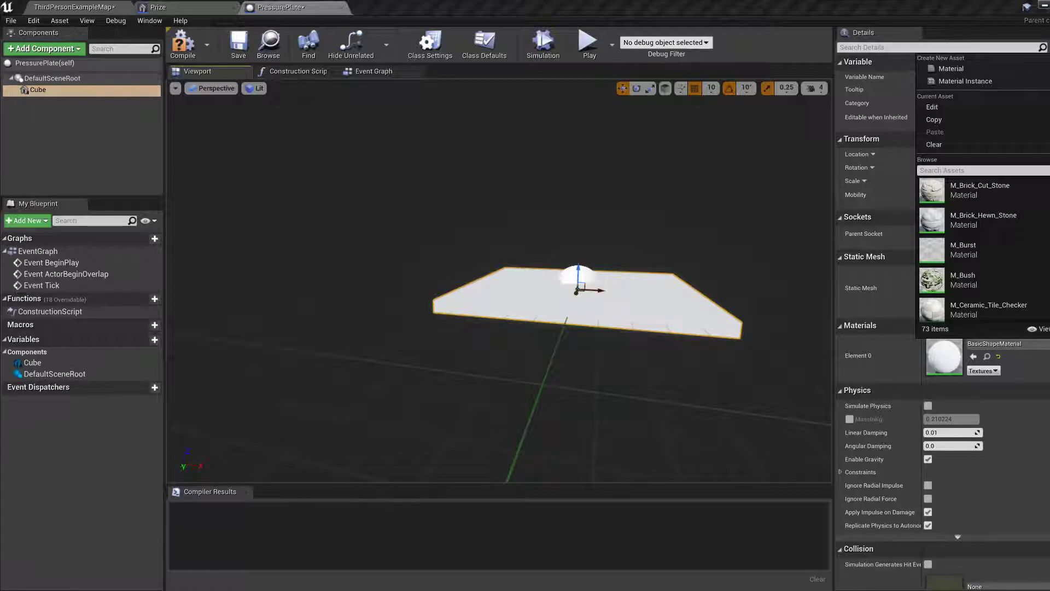
pyautogui.scroll(3, 979, 252)
pyautogui.scroll(-5, 979, 251)
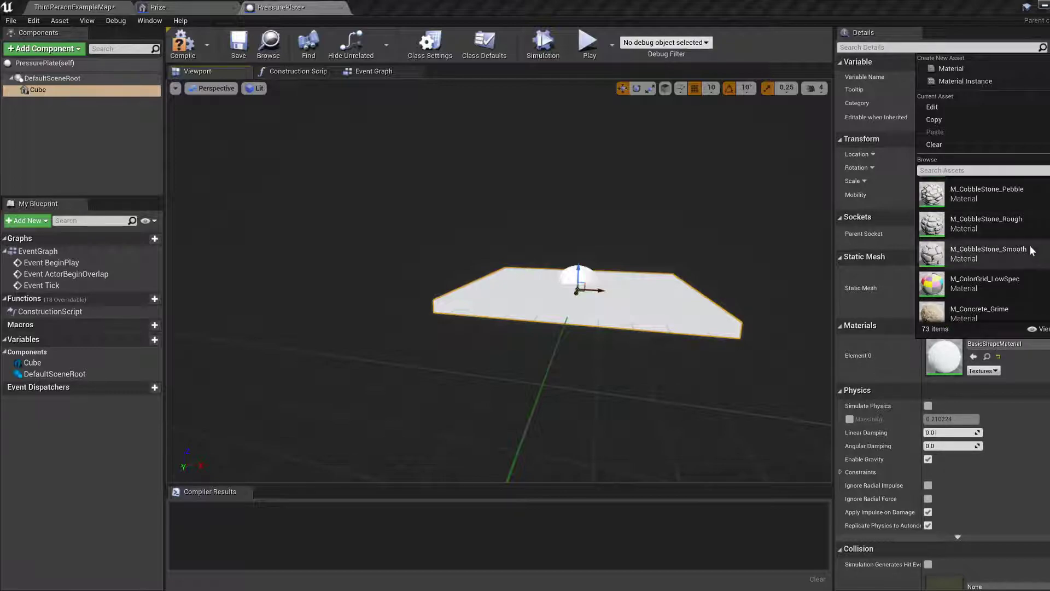
pyautogui.click(992, 251)
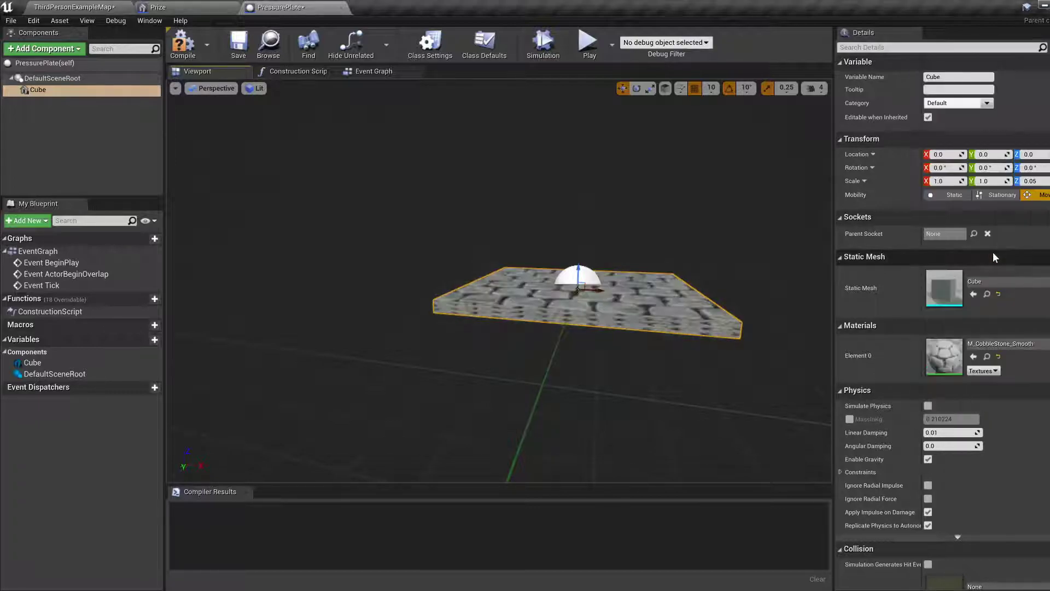
pyautogui.moveTo(717, 244); pyautogui.dragTo(717, 186)
pyautogui.moveTo(717, 186); pyautogui.dragTo(698, 228, button='right')
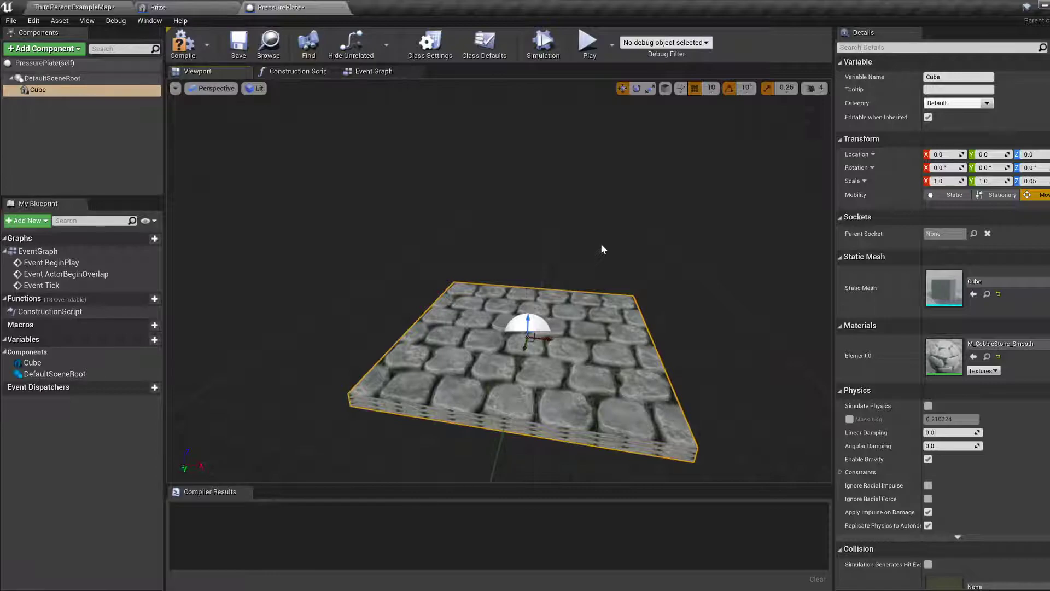
pyautogui.click(182, 44)
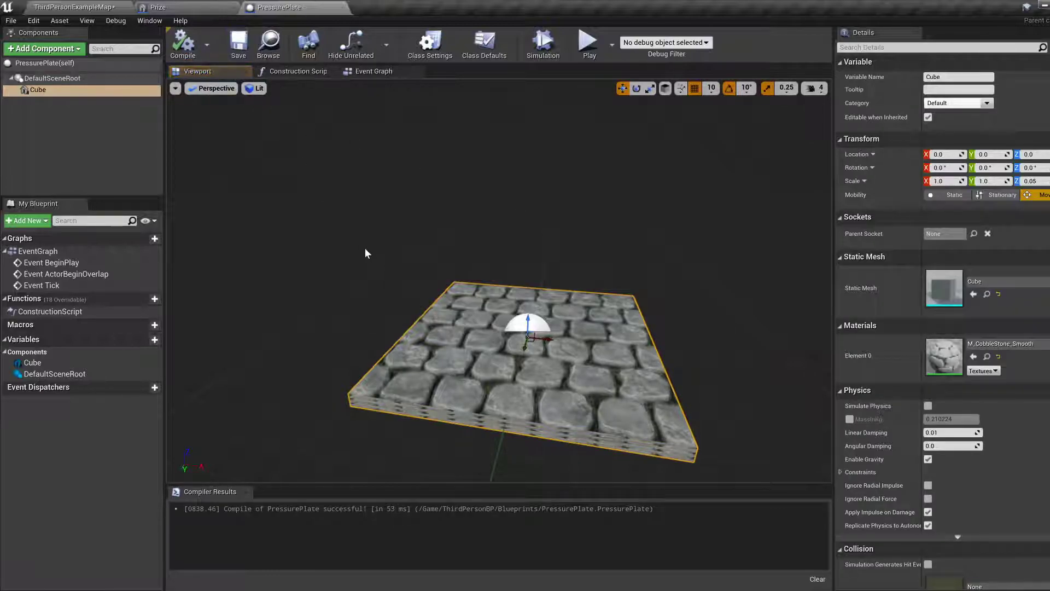
# Place a PressurePlate in the level on the floor beside the walkway, at X 0, Y 750, Z 130
pyautogui.click(77, 7)
pyautogui.moveTo(394, 233); pyautogui.dragTo(393, 222, button='right')
pyautogui.moveTo(43, 482); pyautogui.dragTo(587, 328)
pyautogui.moveTo(633, 354)
pyautogui.mouseDown(button='right')
pyautogui.moveTo(634, 397)
pyautogui.moveTo(634, 354)
pyautogui.mouseUp(button='right')
pyautogui.press('w')
pyautogui.press('w')
pyautogui.press('s')
pyautogui.moveTo(601, 256); pyautogui.dragTo(465, 252, button='right')
pyautogui.press('d')
pyautogui.press('w')
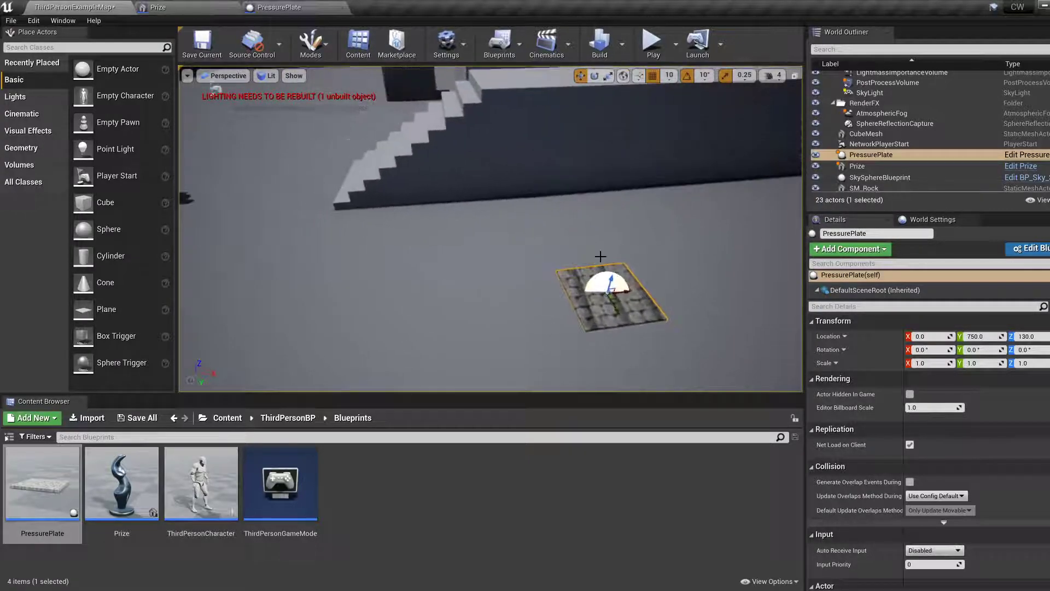
# Move the placed PressurePlate along the X axis toward the foot of the stairs
pyautogui.moveTo(629, 291); pyautogui.dragTo(331, 316)
pyautogui.moveTo(331, 316)
pyautogui.mouseDown(button='right')
pyautogui.moveTo(274, 317)
pyautogui.moveTo(322, 361)
pyautogui.moveTo(316, 320)
pyautogui.mouseUp(button='right')
pyautogui.press('w')
pyautogui.press('w')
pyautogui.press('s')
pyautogui.press('s')
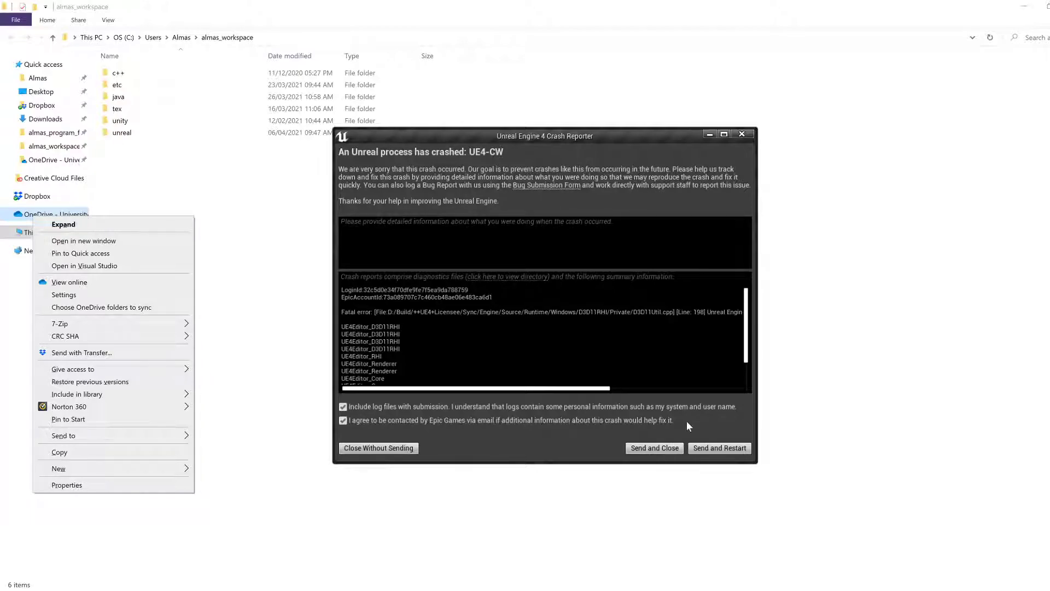
# Dismiss the crash report without sending it and relaunch the CW project from the library in Epic Games Launcher
pyautogui.click(392, 449)
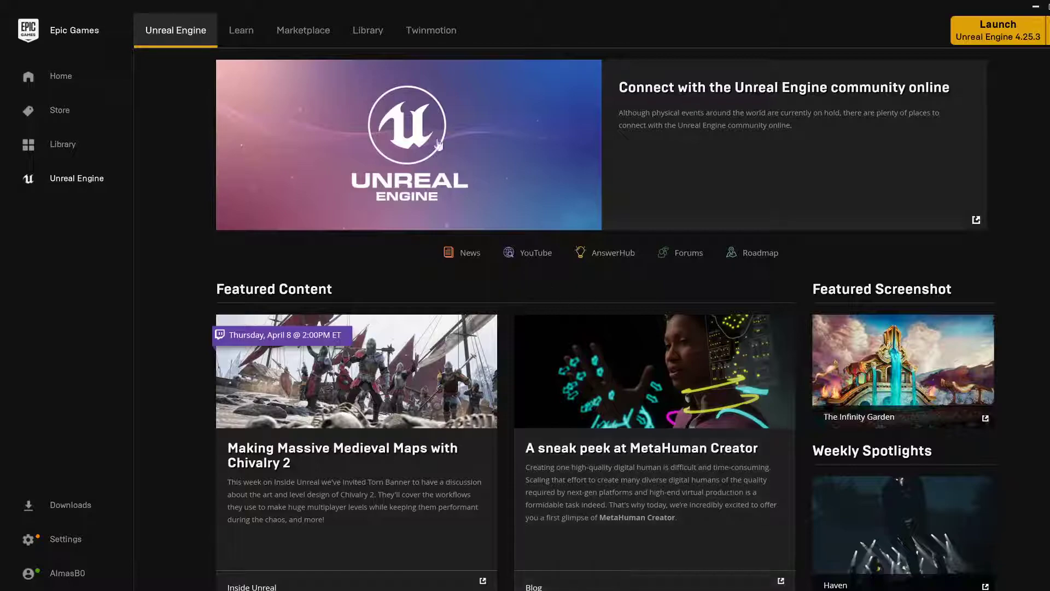
pyautogui.click(376, 39)
pyautogui.doubleClick(195, 325)
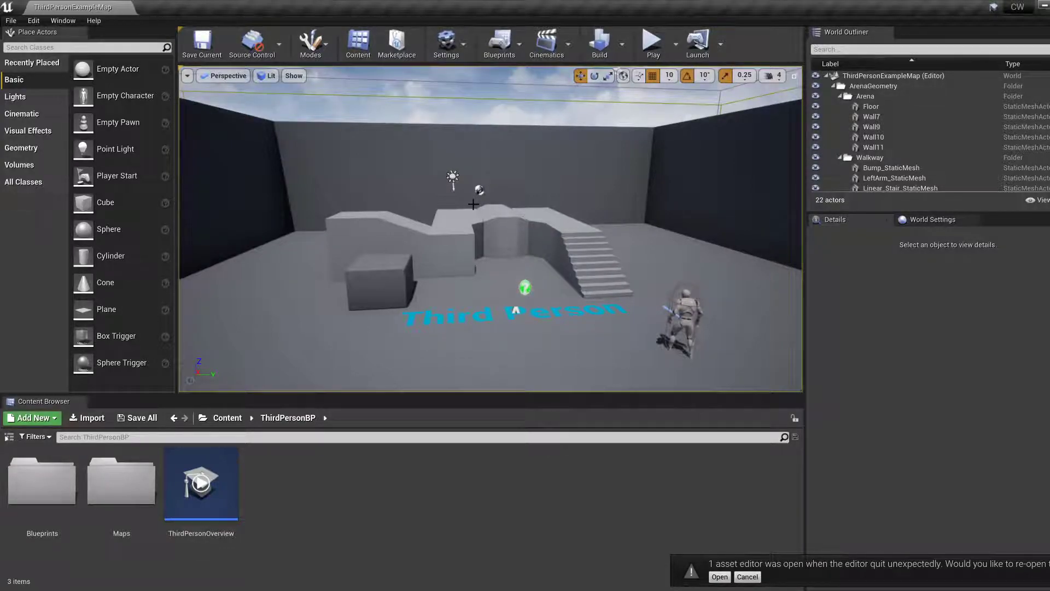
# Restore the previously open Prize Blueprint editor and dock it alongside the level map
pyautogui.click(720, 576)
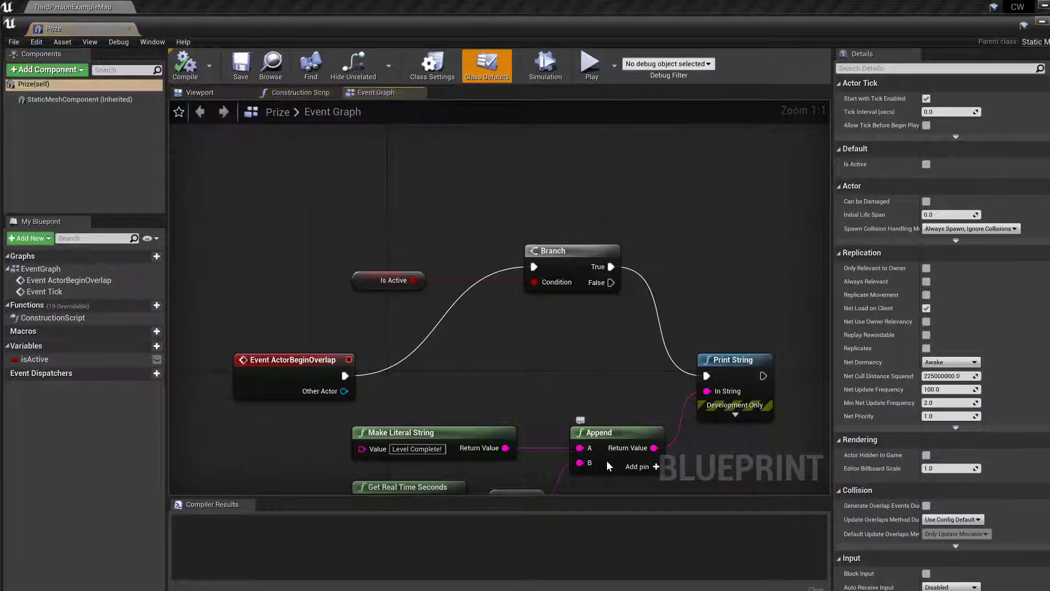
pyautogui.moveTo(53, 28); pyautogui.dragTo(174, 6)
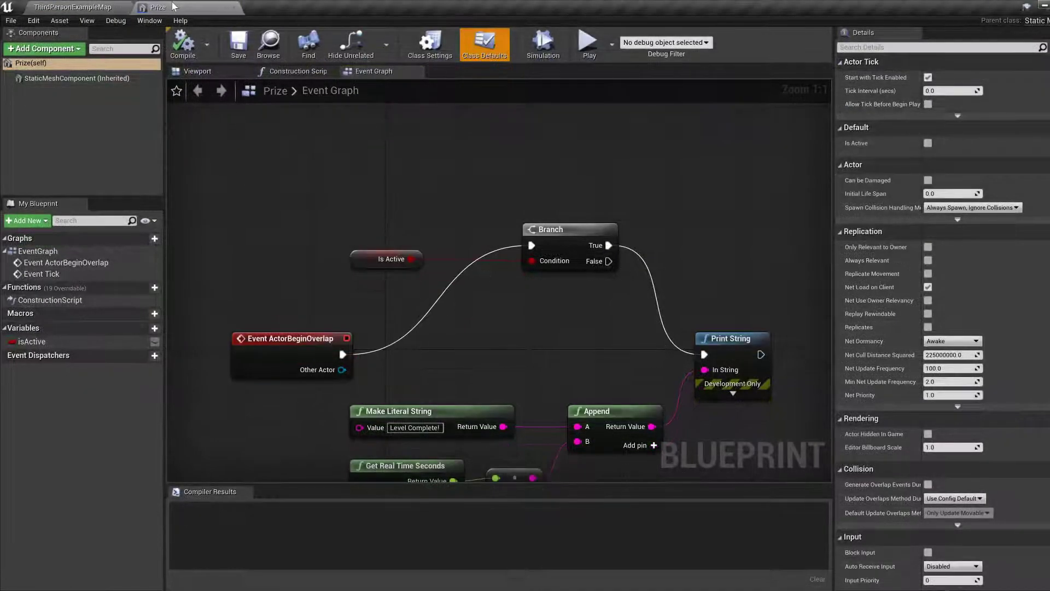
pyautogui.click(73, 5)
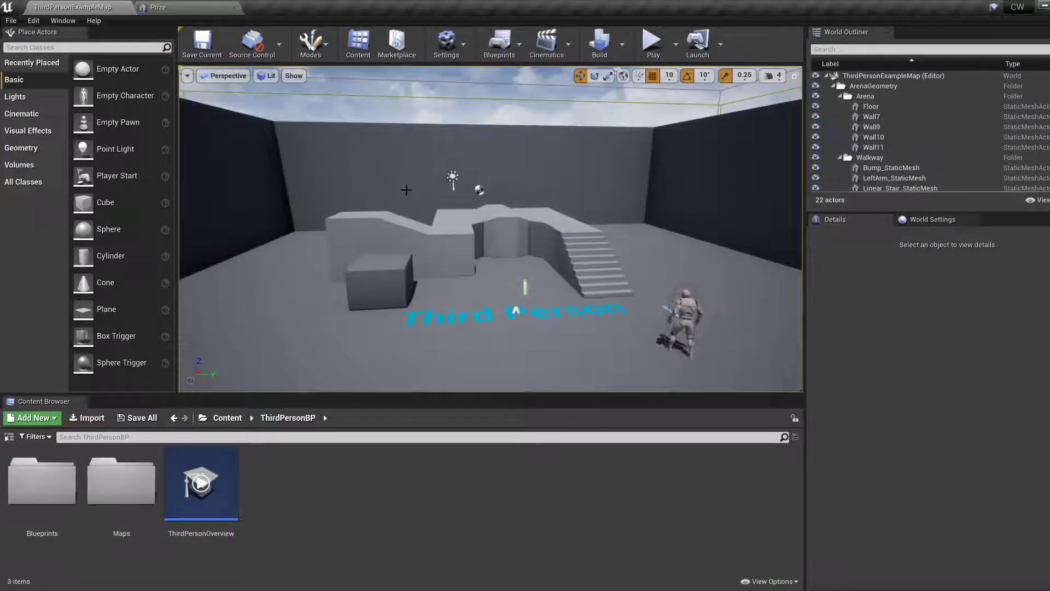
# Place a Prize from the Blueprints folder on top of the raised walkway in the level
pyautogui.doubleClick(41, 481)
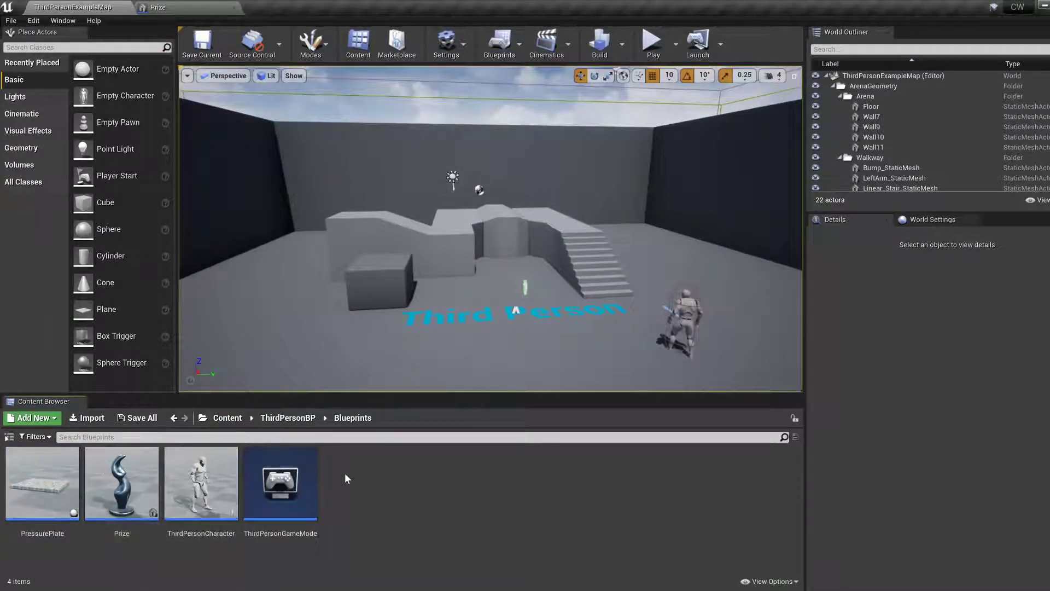
pyautogui.moveTo(527, 263); pyautogui.dragTo(501, 277, button='right')
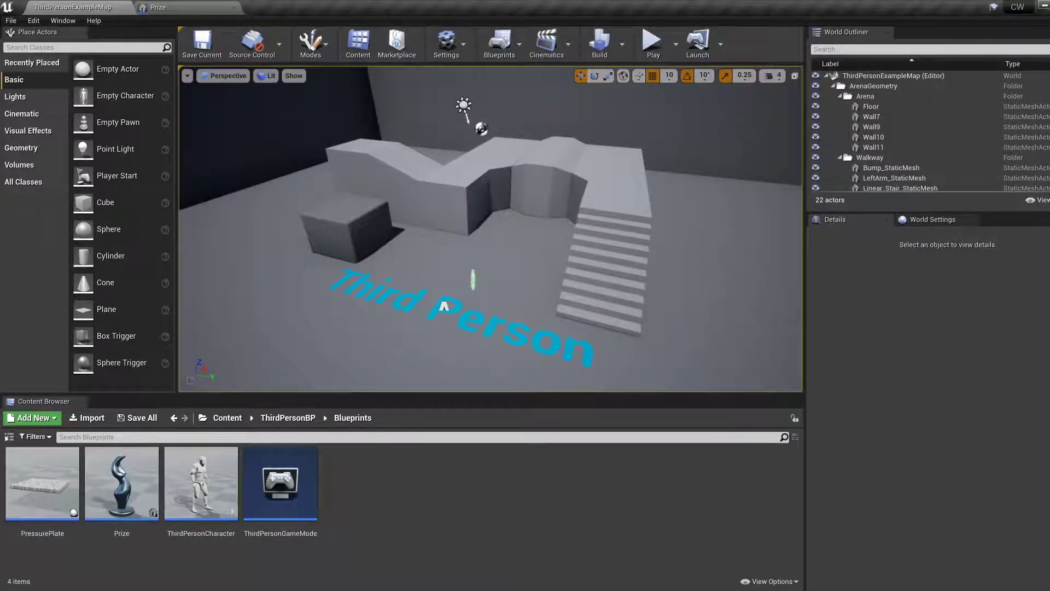
pyautogui.click(178, 7)
pyautogui.moveTo(530, 197); pyautogui.dragTo(475, 127, button='right')
pyautogui.moveTo(428, 282); pyautogui.dragTo(493, 351, button='right')
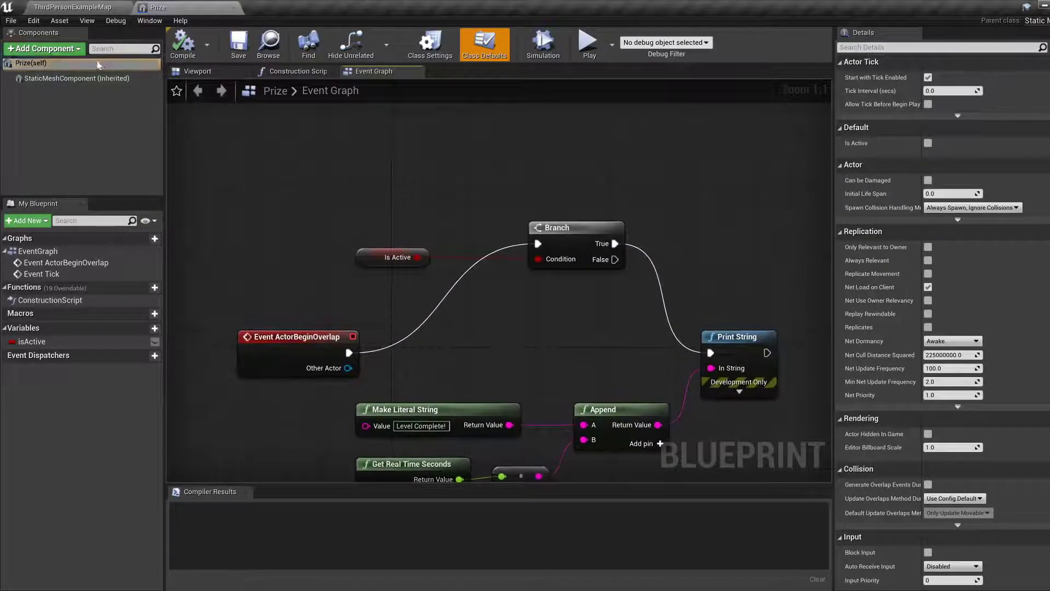
pyautogui.click(72, 7)
pyautogui.moveTo(342, 197); pyautogui.dragTo(343, 197, button='right')
pyautogui.moveTo(121, 482); pyautogui.dragTo(474, 183)
# Place a PressurePlate on the floor beside the walkway at X -50, Y 670, Z 130 and save the level
pyautogui.moveTo(460, 295); pyautogui.dragTo(452, 299, button='right')
pyautogui.moveTo(60, 478); pyautogui.dragTo(476, 364)
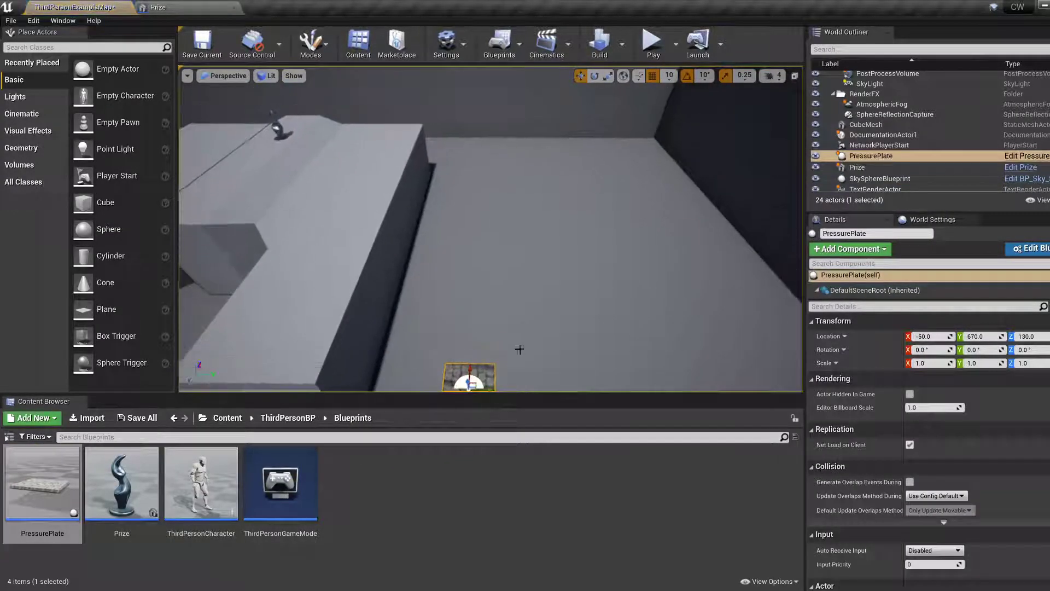
pyautogui.click(202, 43)
# Move the PressurePlate along the X axis to -390, near the foot of the stairs
pyautogui.moveTo(523, 291); pyautogui.dragTo(524, 291, button='right')
pyautogui.moveTo(564, 269); pyautogui.dragTo(517, 212, button='right')
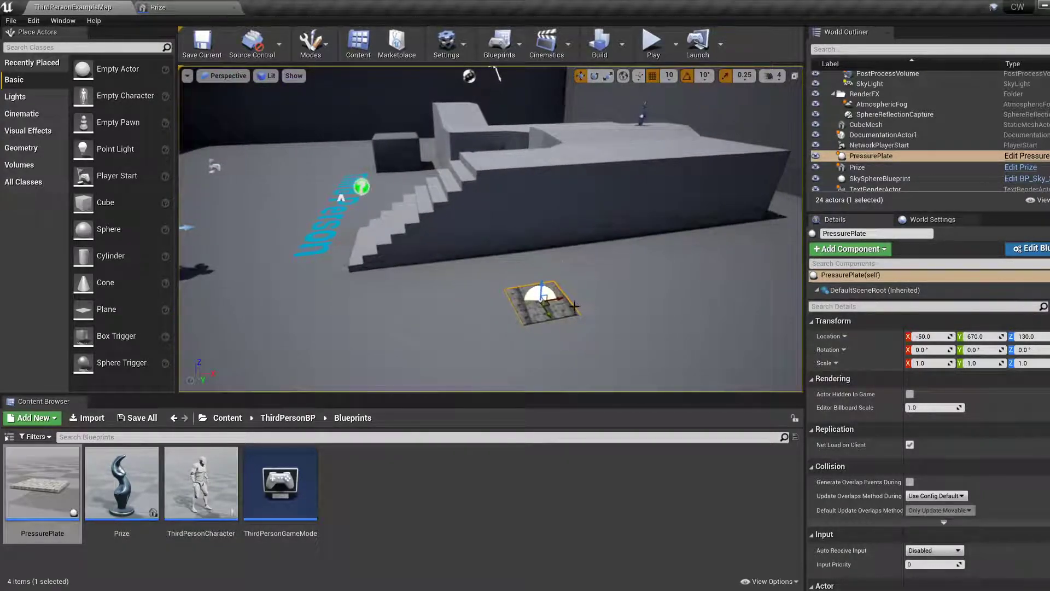
pyautogui.moveTo(566, 300); pyautogui.dragTo(361, 319)
pyautogui.moveTo(361, 319); pyautogui.dragTo(443, 320, button='right')
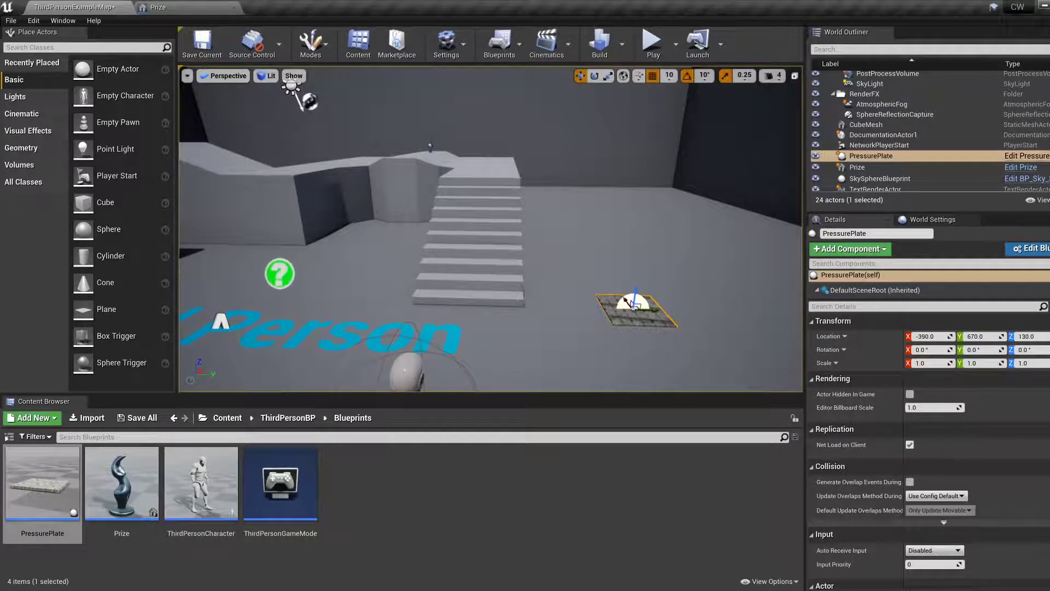
# Open the PressurePlate Blueprint and show its default event nodes in the Event Graph
pyautogui.click(164, 7)
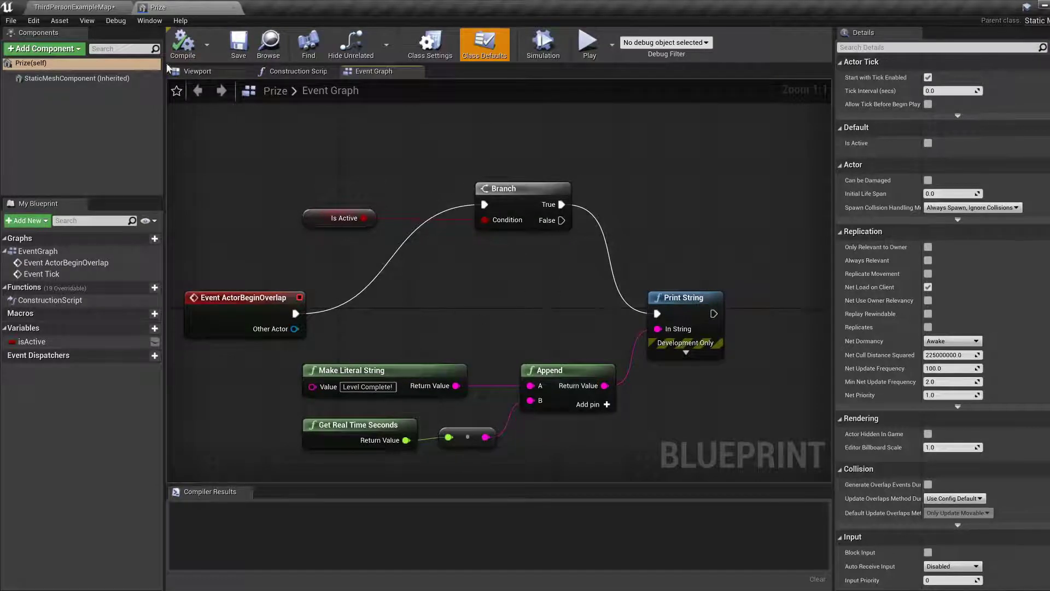
pyautogui.click(75, 7)
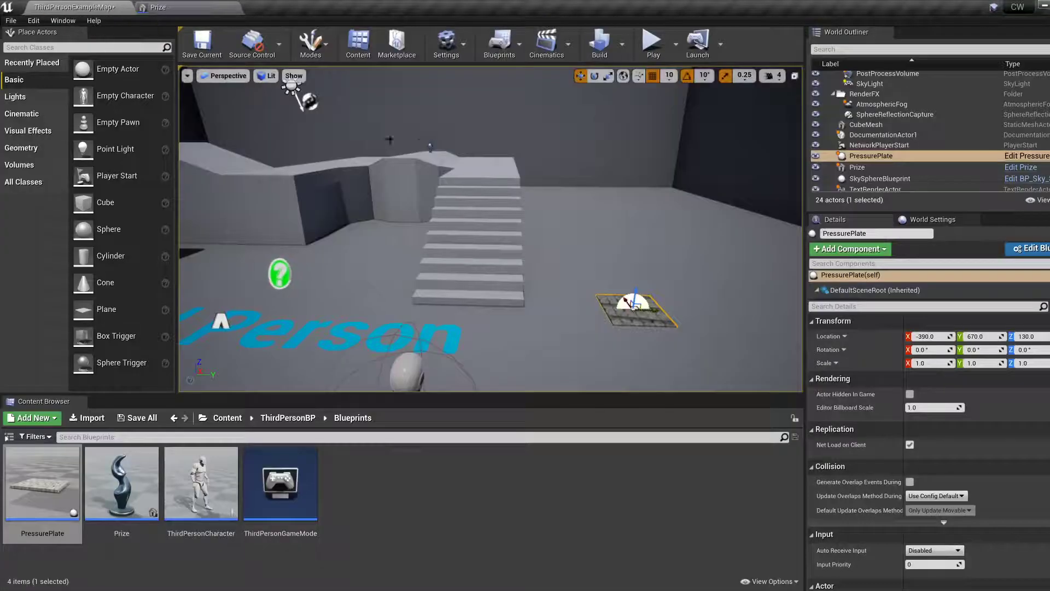
pyautogui.doubleClick(49, 498)
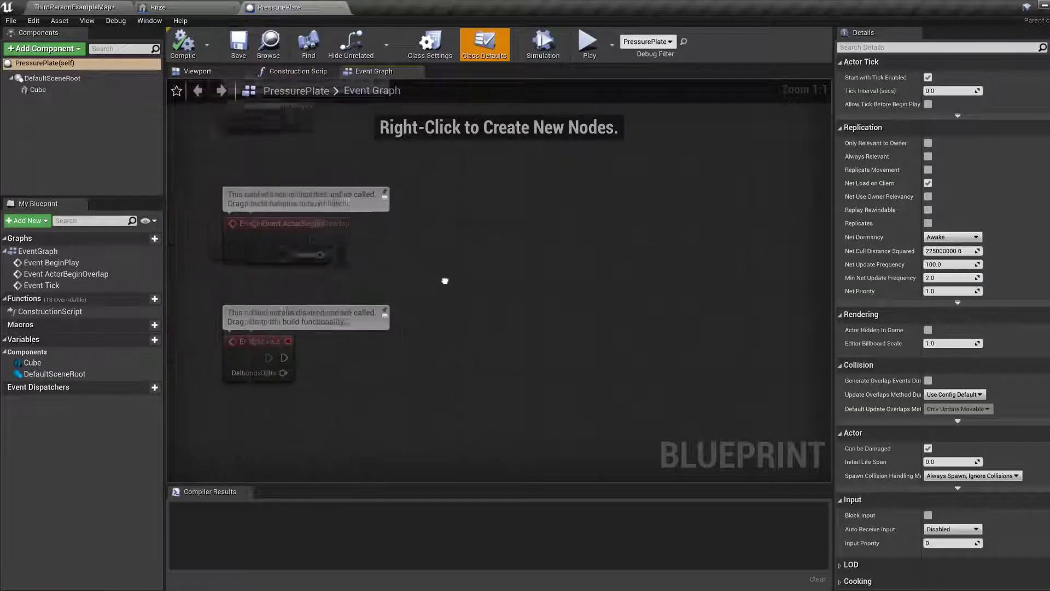
pyautogui.moveTo(604, 235); pyautogui.dragTo(563, 284, button='right')
pyautogui.moveTo(386, 308); pyautogui.dragTo(323, 368, button='right')
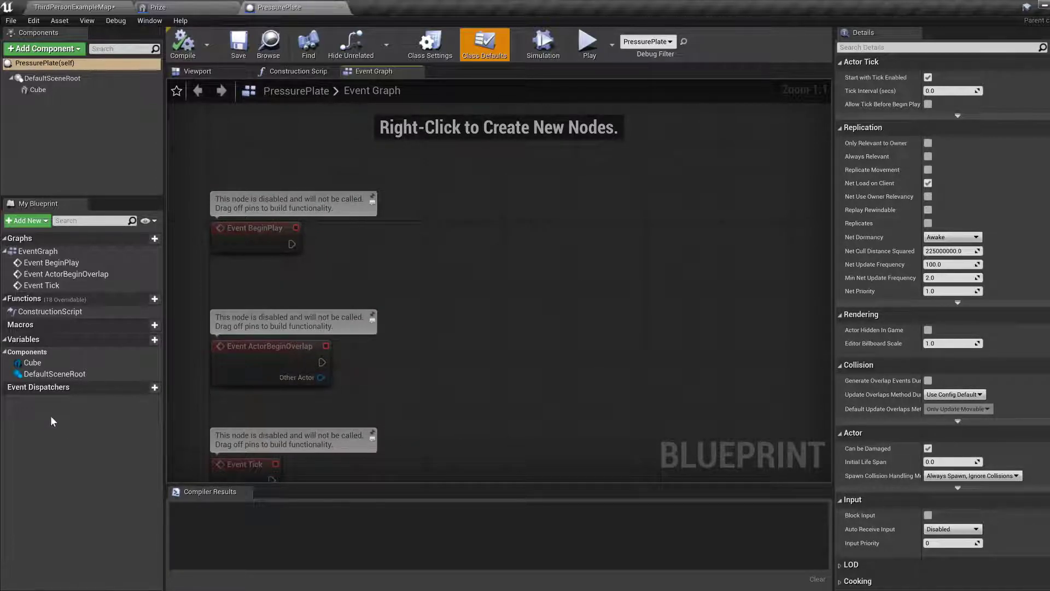
# Add an instance-editable Boolean variable named isPressed to the PressurePlate, and compile and save the Blueprint
pyautogui.click(154, 339)
pyautogui.write('isPresse')
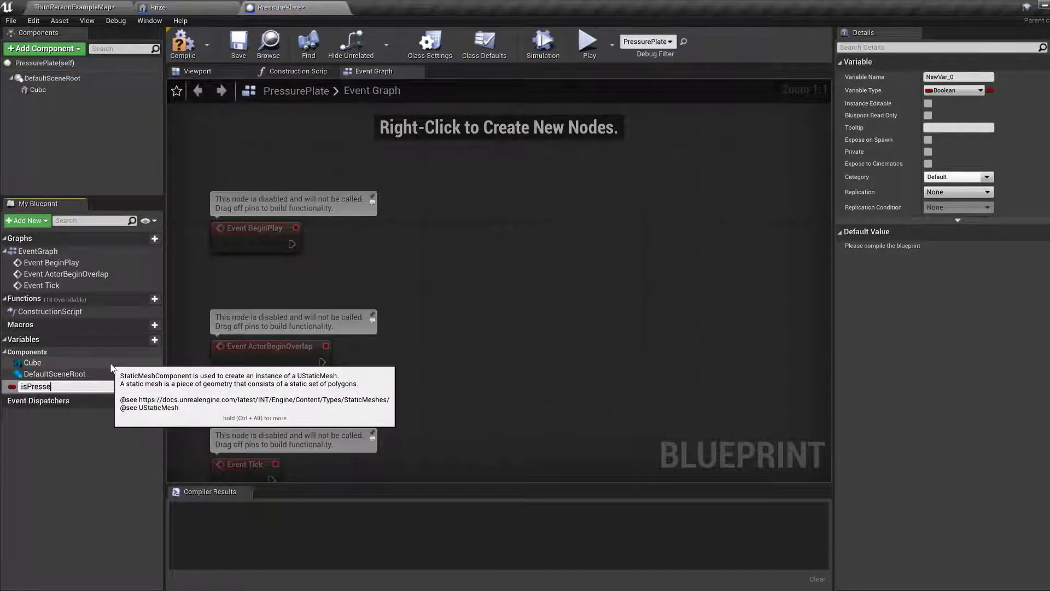
pyautogui.write('d')
pyautogui.press('Return')
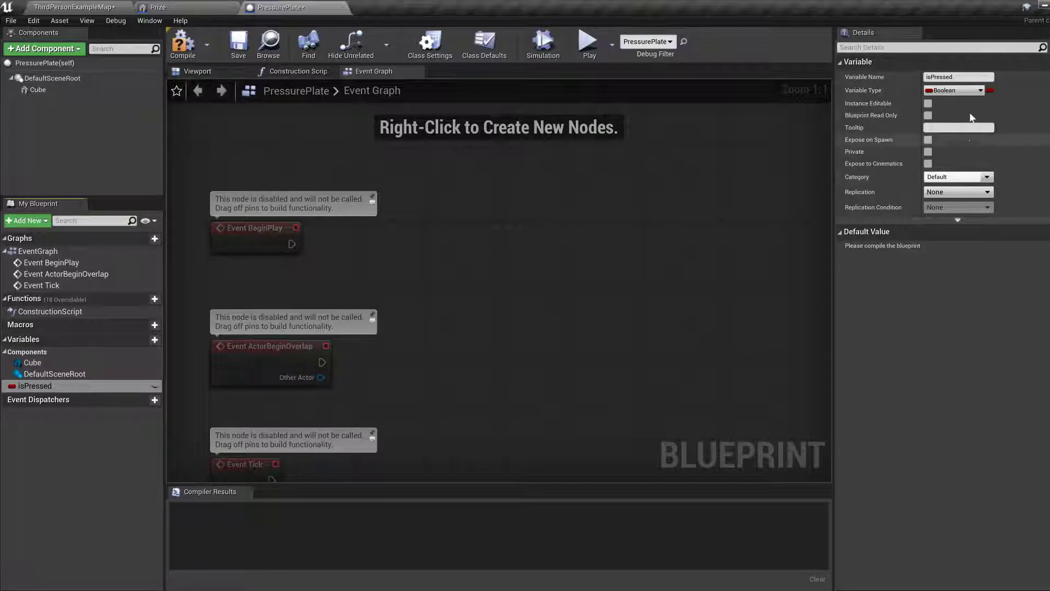
pyautogui.click(928, 104)
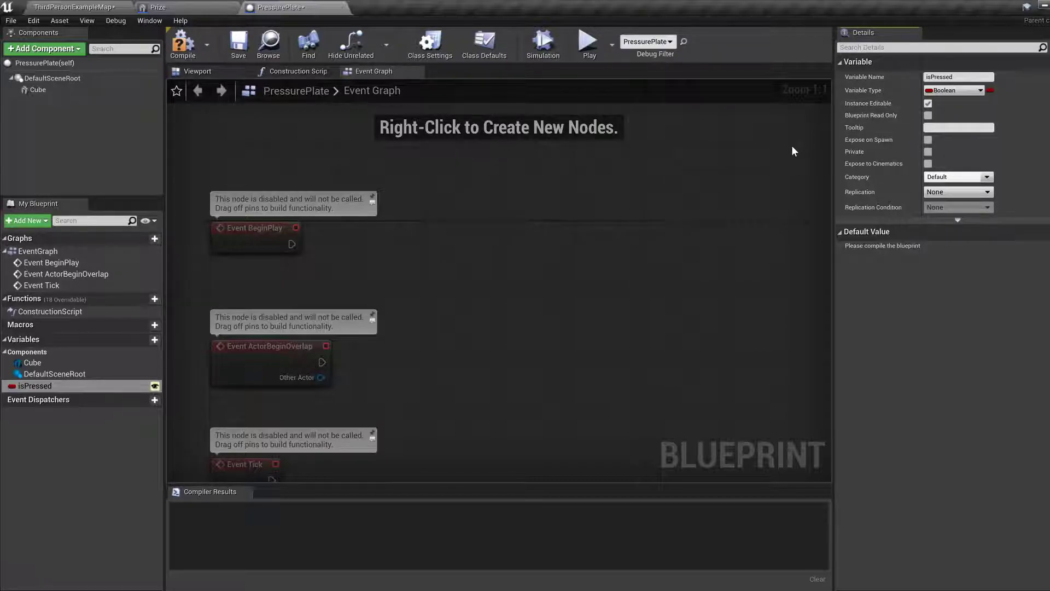
pyautogui.click(183, 44)
pyautogui.click(239, 43)
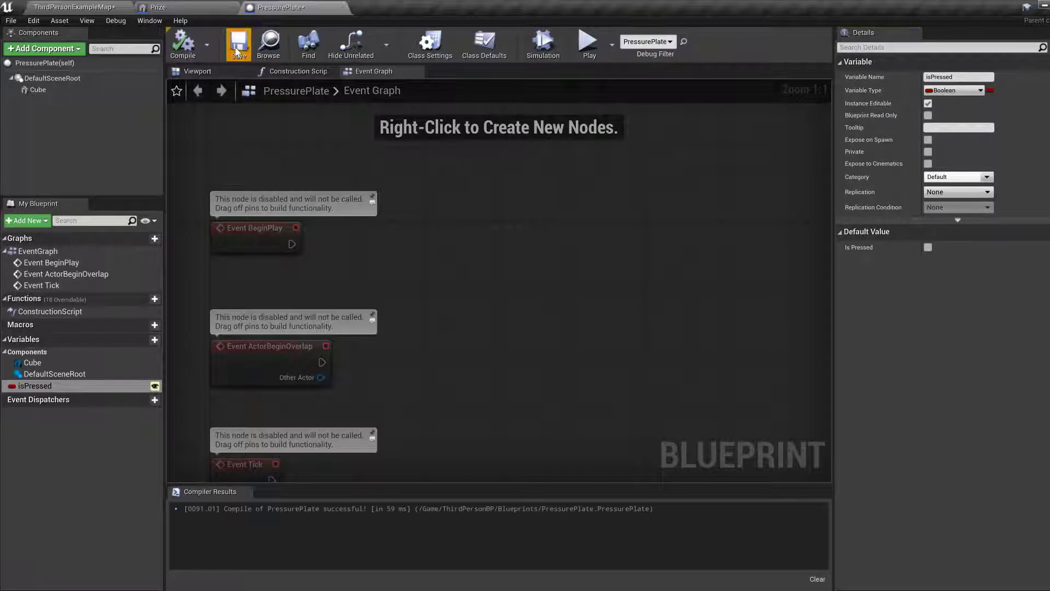
pyautogui.moveTo(437, 303); pyautogui.dragTo(523, 307, button='right')
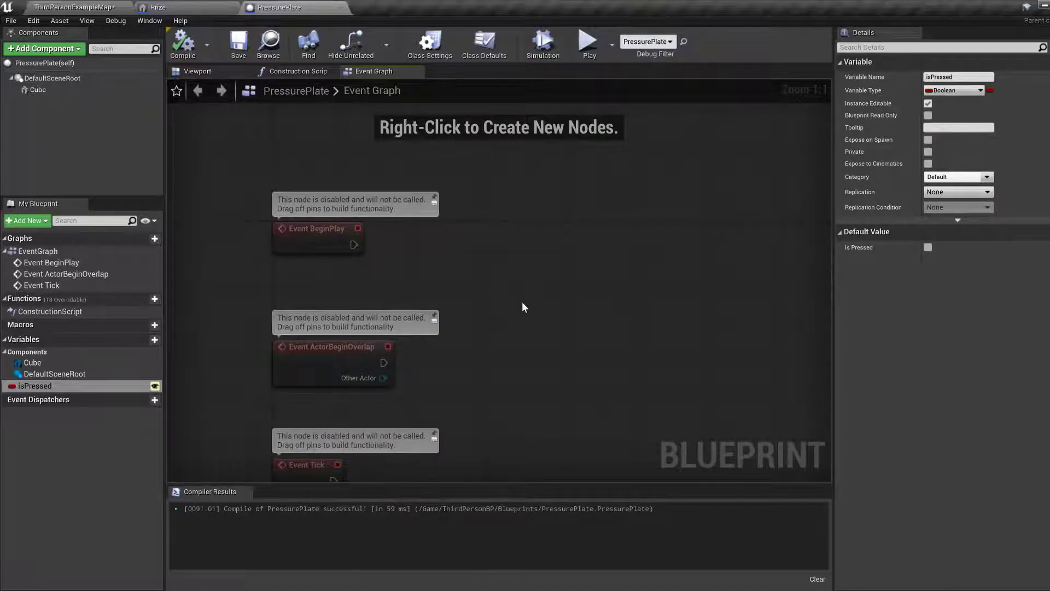
pyautogui.moveTo(507, 344); pyautogui.dragTo(429, 296, button='right')
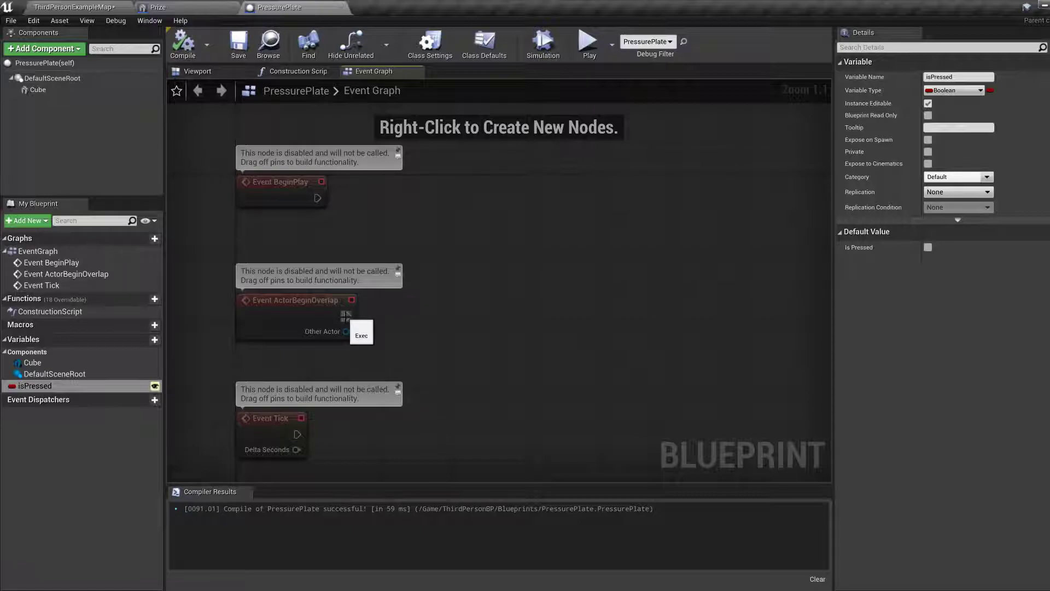
# Cast the Other Actor of Event ActorBeginOverlap to ThirdPersonCharacter, with the cast run by the overlap event
pyautogui.moveTo(346, 316); pyautogui.dragTo(447, 302)
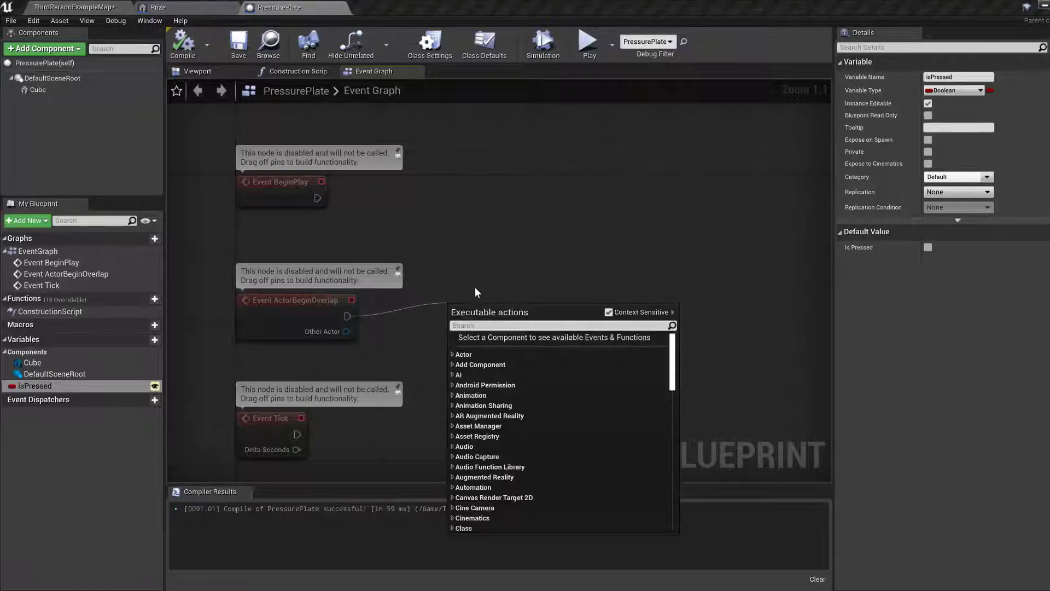
pyautogui.rightClick(362, 333)
pyautogui.moveTo(345, 331); pyautogui.dragTo(458, 322)
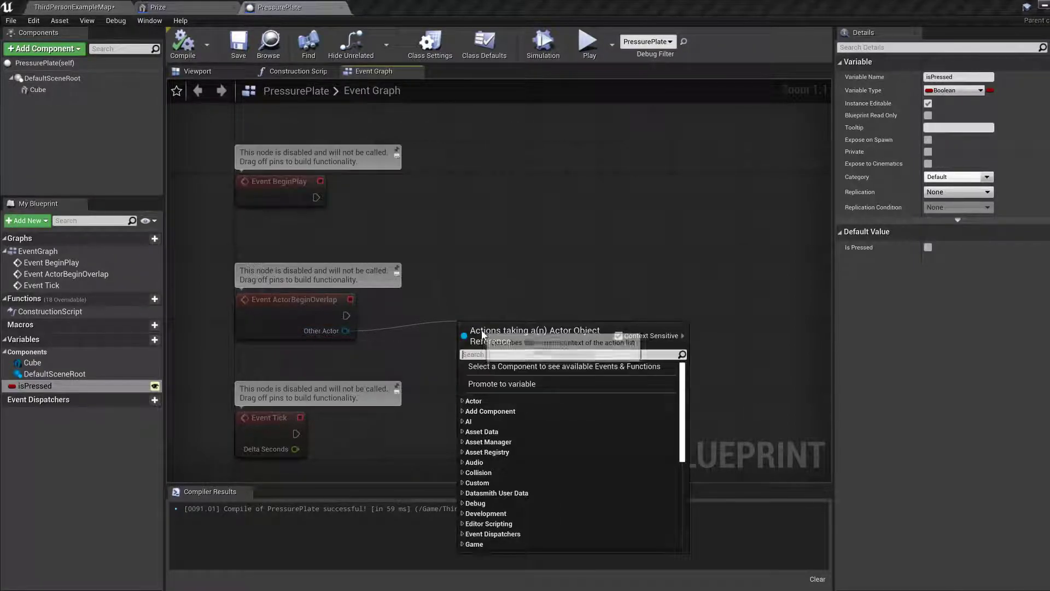
pyautogui.write('cast to third')
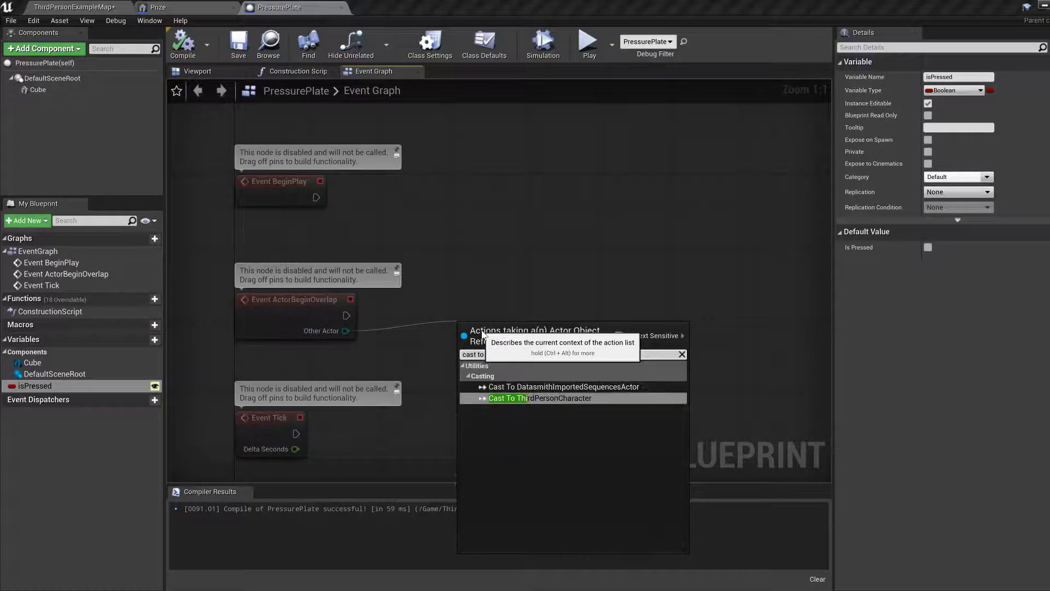
pyautogui.press('Return')
pyautogui.moveTo(481, 330); pyautogui.dragTo(444, 302)
pyautogui.moveTo(606, 333); pyautogui.dragTo(583, 343, button='right')
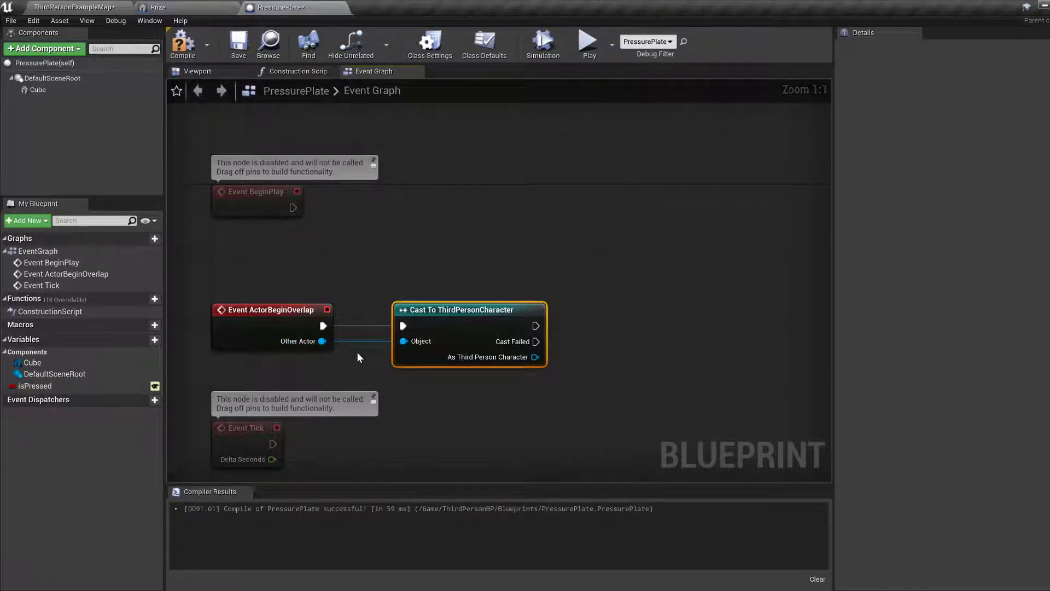
pyautogui.moveTo(581, 345); pyautogui.dragTo(562, 343, button='right')
# Set isPressed to true after the successful cast to ThirdPersonCharacter and align the Set node with the cast
pyautogui.moveTo(515, 324); pyautogui.dragTo(575, 323)
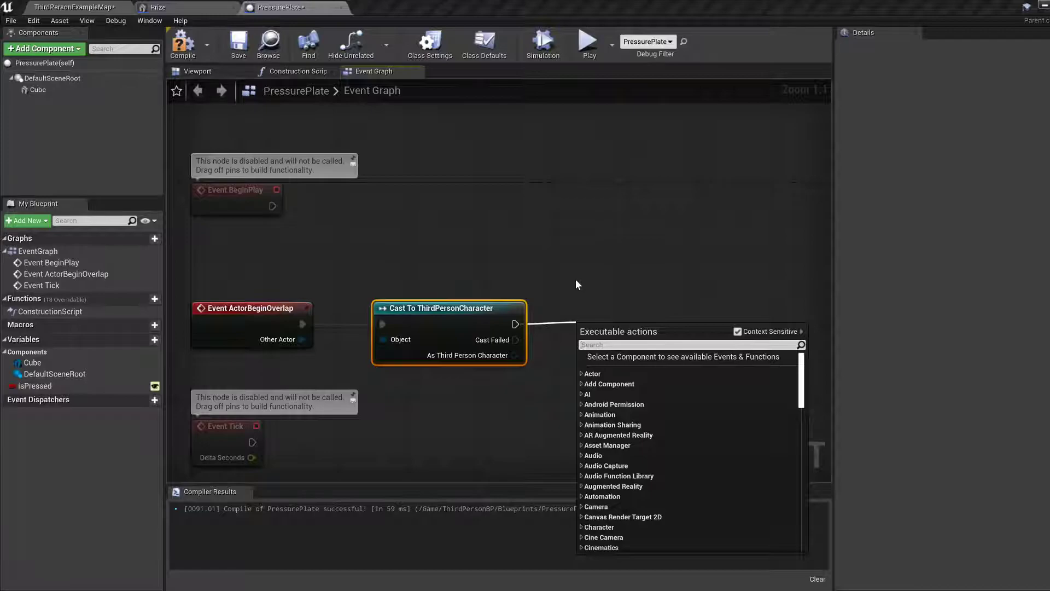
pyautogui.write('is pre')
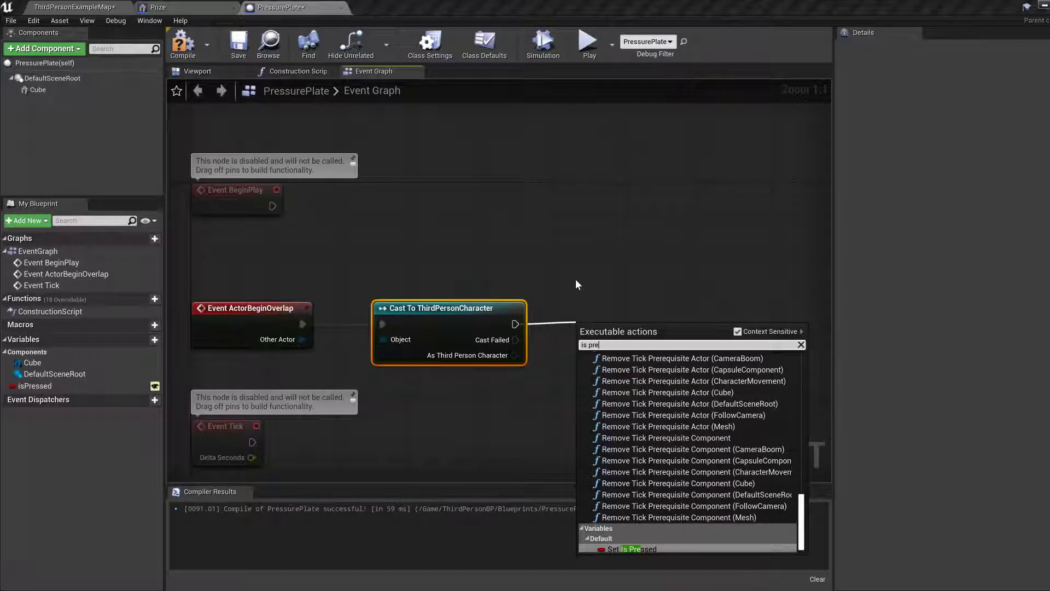
pyautogui.press('Return')
pyautogui.click(633, 350)
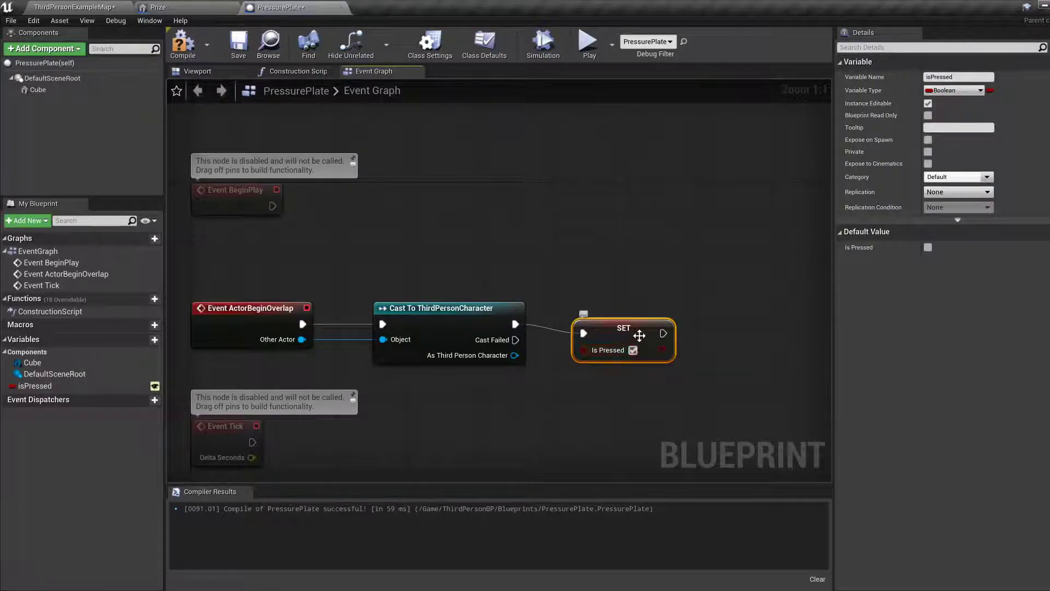
pyautogui.moveTo(624, 328); pyautogui.dragTo(623, 319)
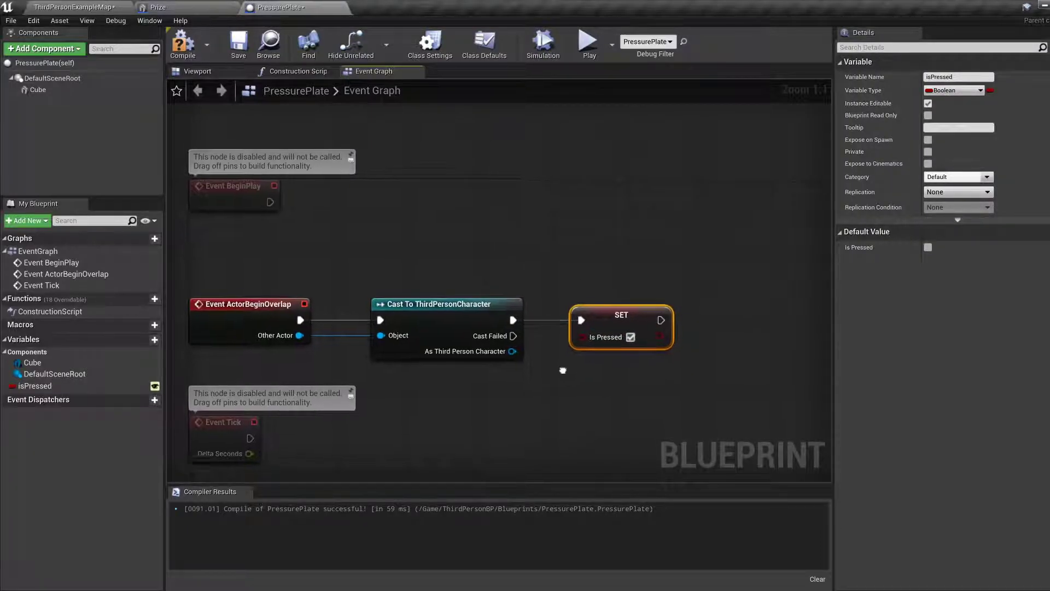
# Delete the unused Event Tick and Event BeginPlay nodes from the PressurePlate Event Graph
pyautogui.moveTo(563, 368); pyautogui.dragTo(563, 304, button='right')
pyautogui.click(220, 367)
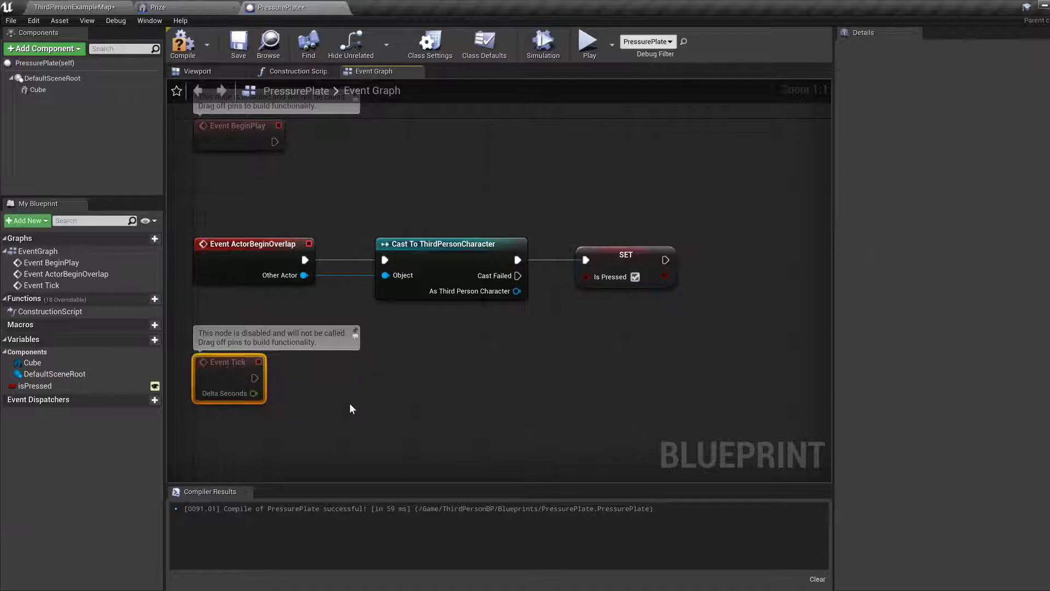
pyautogui.press('Delete')
pyautogui.moveTo(267, 153); pyautogui.dragTo(327, 232, button='right')
pyautogui.click(307, 222)
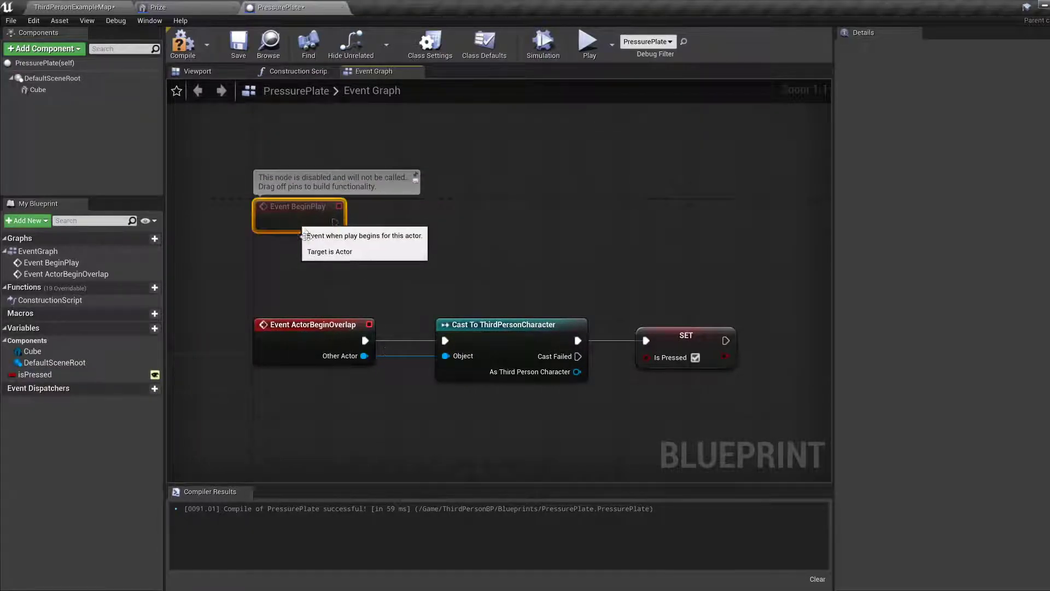
pyautogui.press('Delete')
# Save the PressurePlate Blueprint and the ThirdPersonExampleMap level
pyautogui.moveTo(370, 263); pyautogui.dragTo(315, 230, button='right')
pyautogui.click(238, 44)
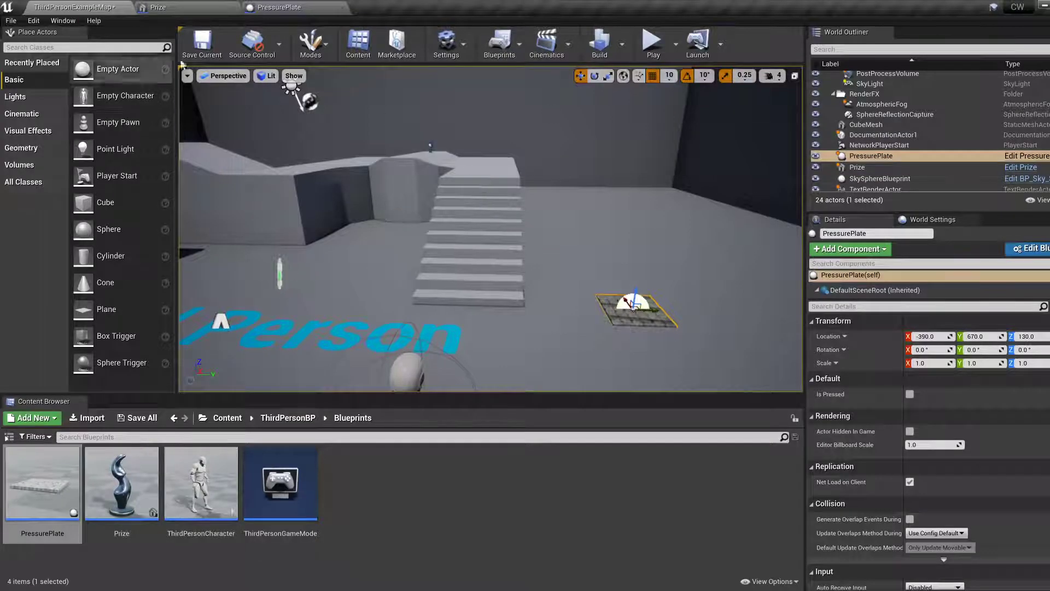
pyautogui.click(203, 44)
pyautogui.press('s')
pyautogui.moveTo(429, 243)
pyautogui.mouseDown(button='right')
pyautogui.moveTo(432, 278)
pyautogui.moveTo(436, 267)
pyautogui.mouseUp(button='right')
pyautogui.press('w')
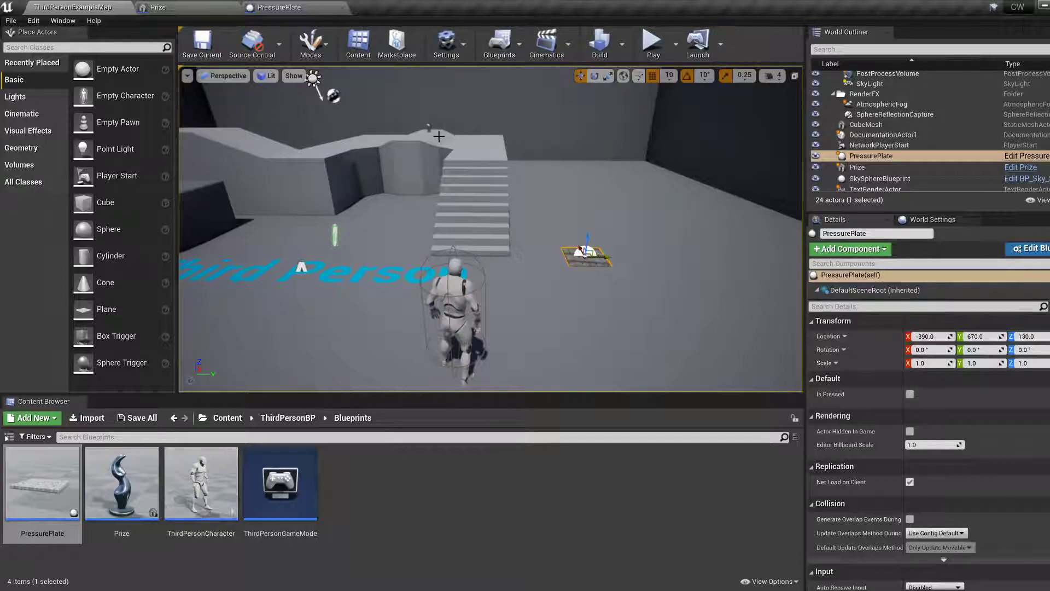
# Open the Prize Blueprint and add a new variable named pressurePlate
pyautogui.click(124, 488)
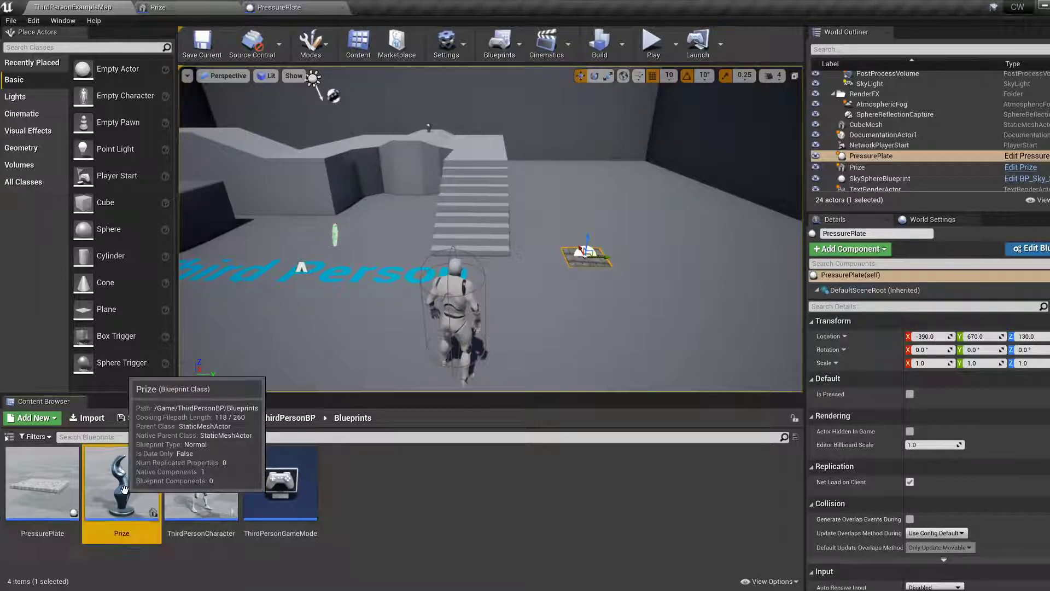
pyautogui.doubleClick(124, 488)
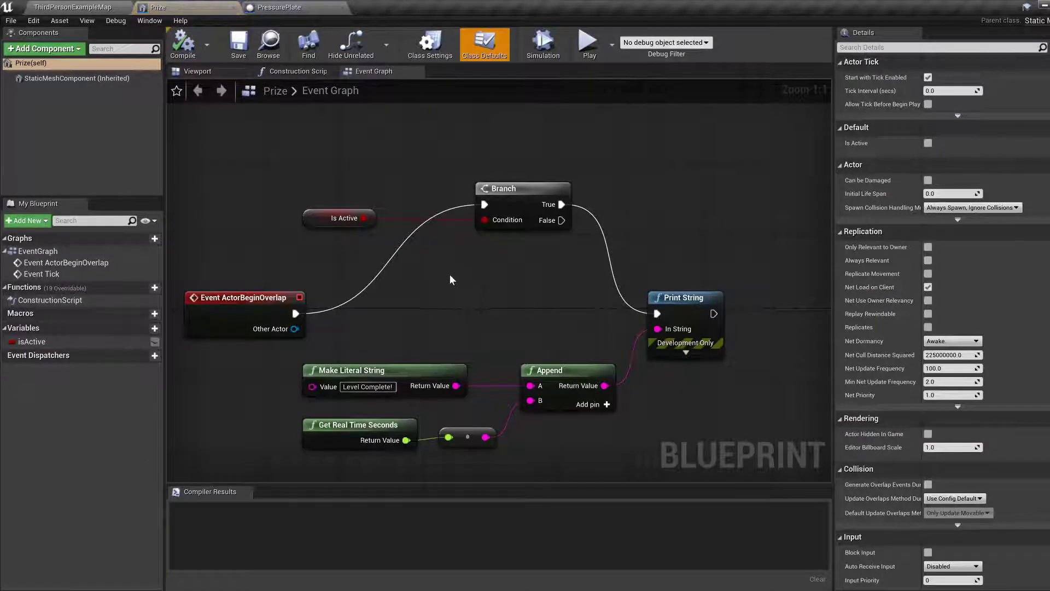
pyautogui.click(154, 328)
pyautogui.write('Pre')
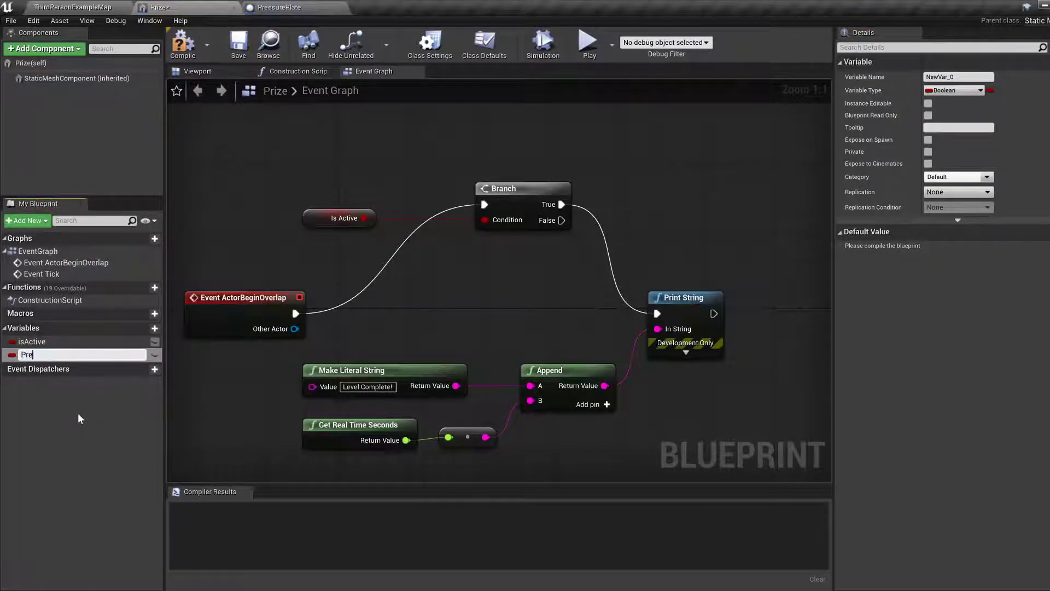
pyautogui.press('BackSpace')
pyautogui.press('BackSpace')
pyautogui.write('pressurePlay')
pyautogui.press('BackSpace')
pyautogui.write('te')
pyautogui.press('Return')
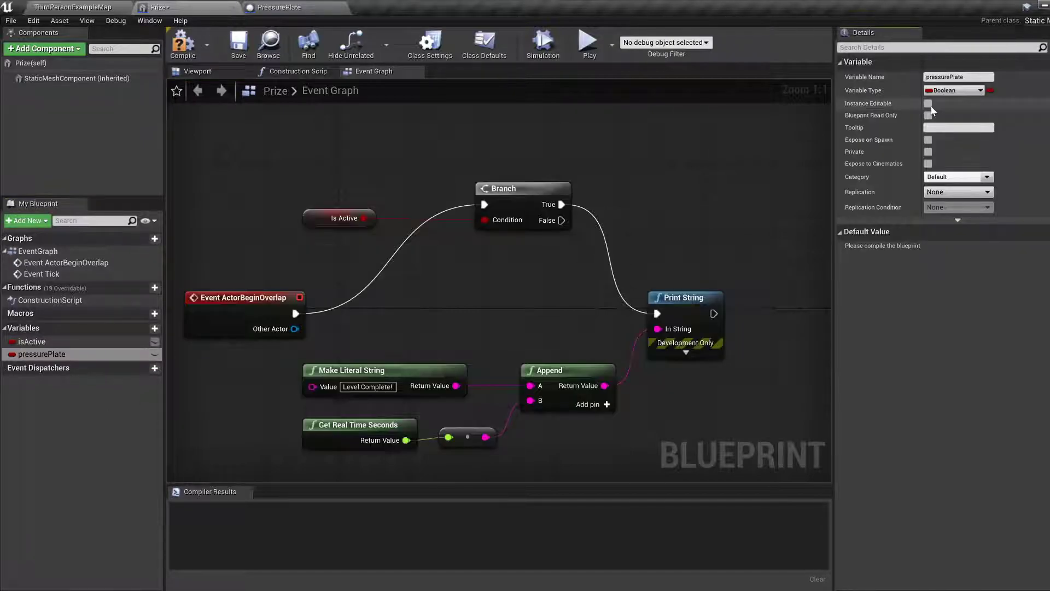
# Make pressurePlate an instance-editable Pressure Plate object reference, and compile and save the Prize Blueprint
pyautogui.click(954, 91)
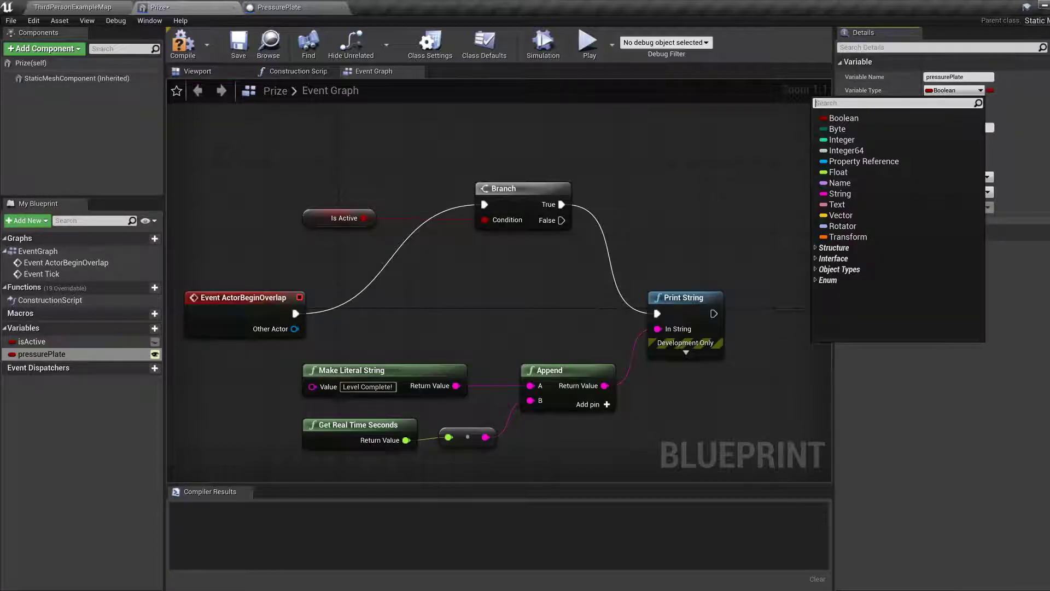
pyautogui.write('pressu')
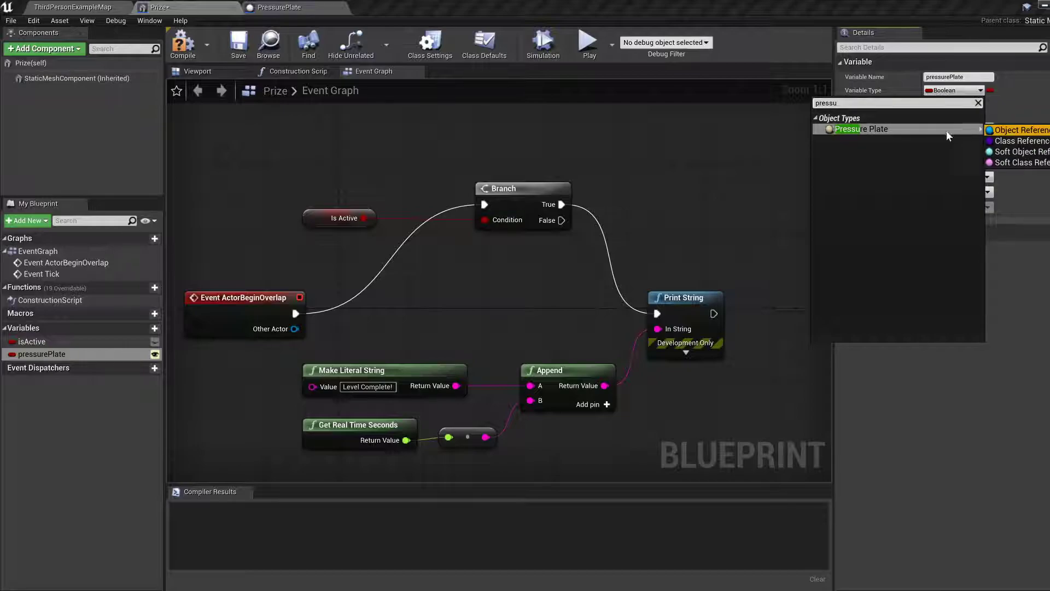
pyautogui.click(945, 129)
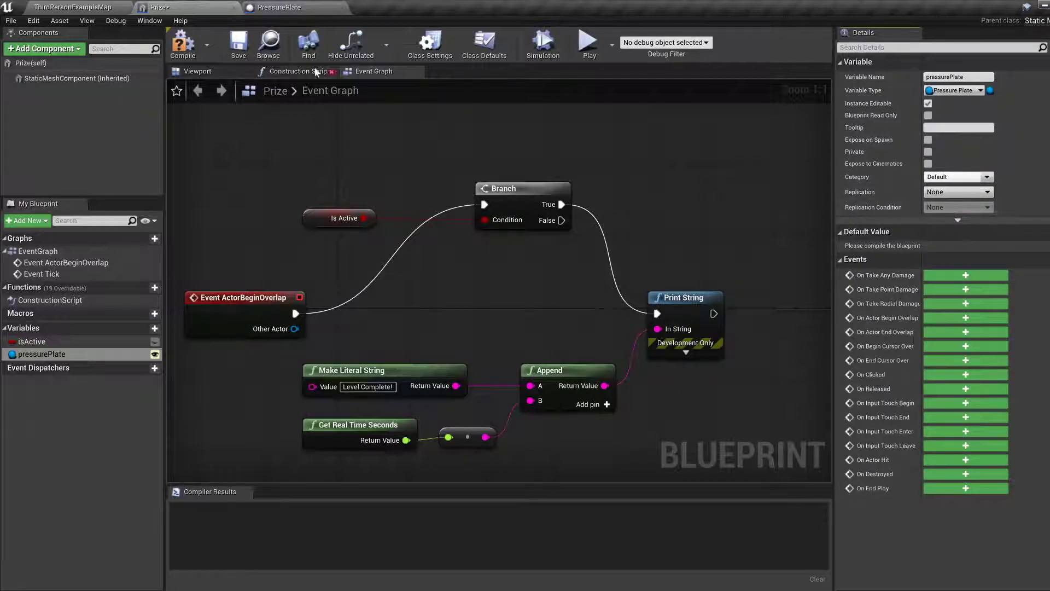
pyautogui.click(239, 43)
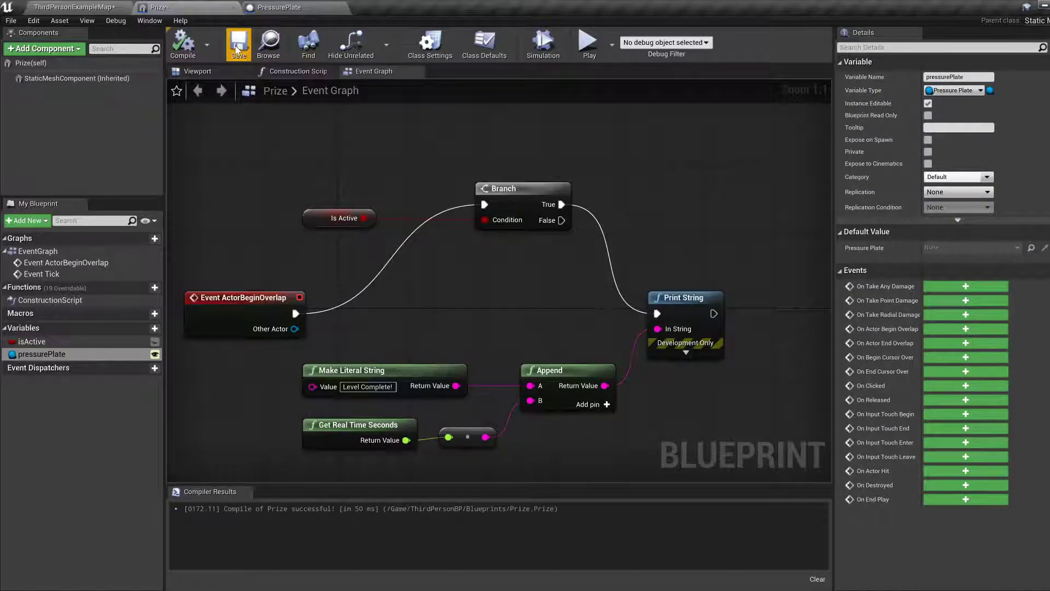
# Assign the level's PressurePlate actor to the Pressure Plate property of the Prize placed in the level
pyautogui.click(72, 7)
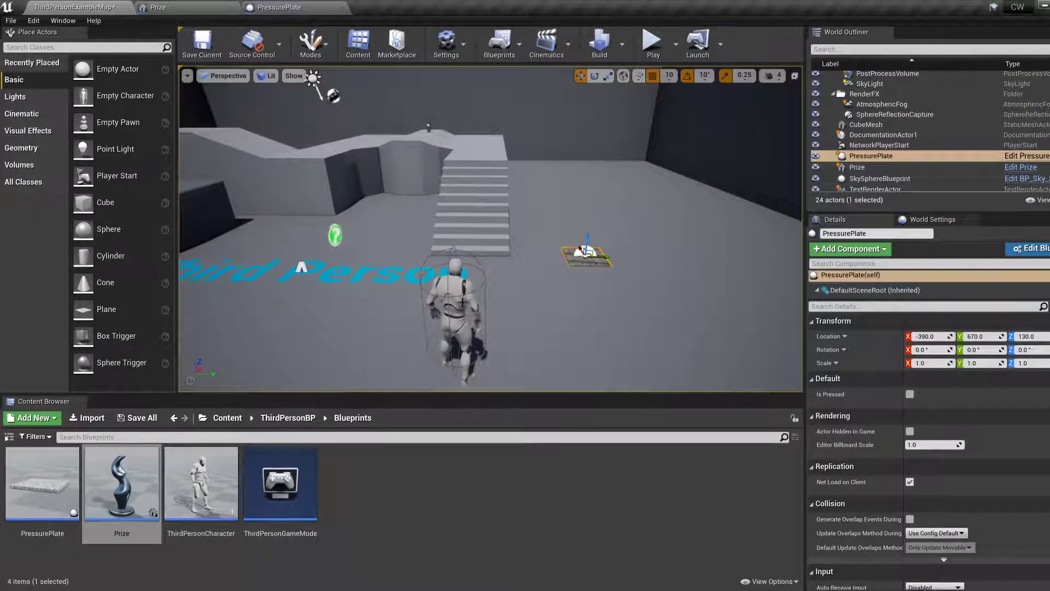
pyautogui.click(431, 125)
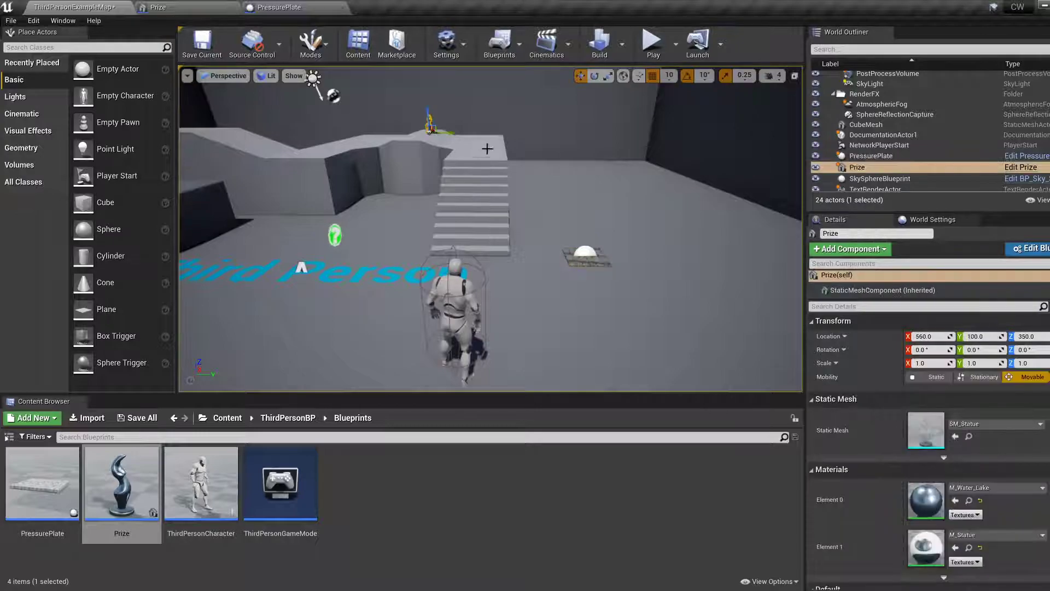
pyautogui.scroll(-5, 983, 409)
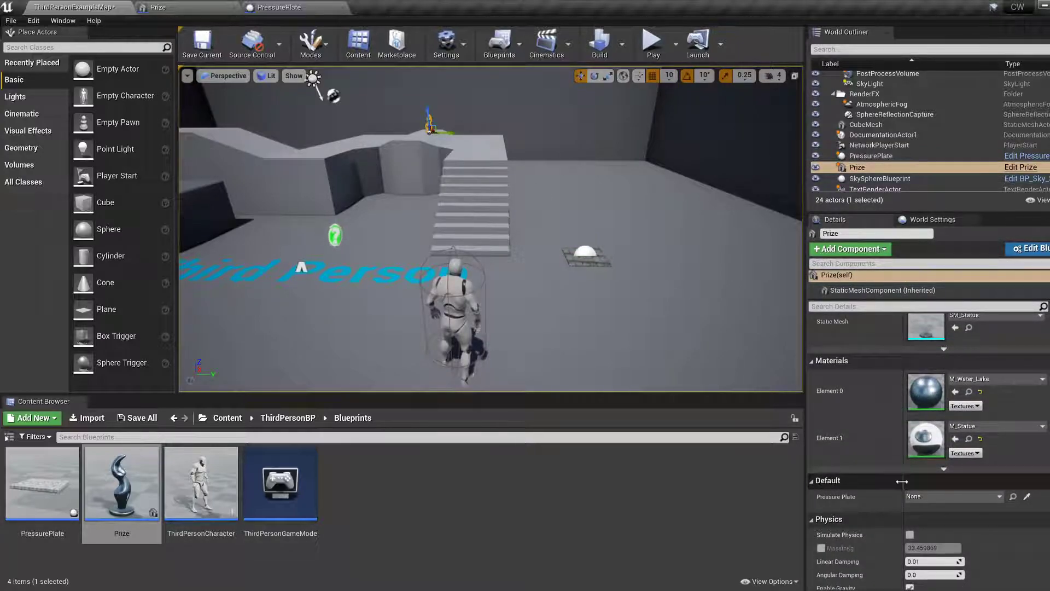
pyautogui.scroll(-1, 867, 477)
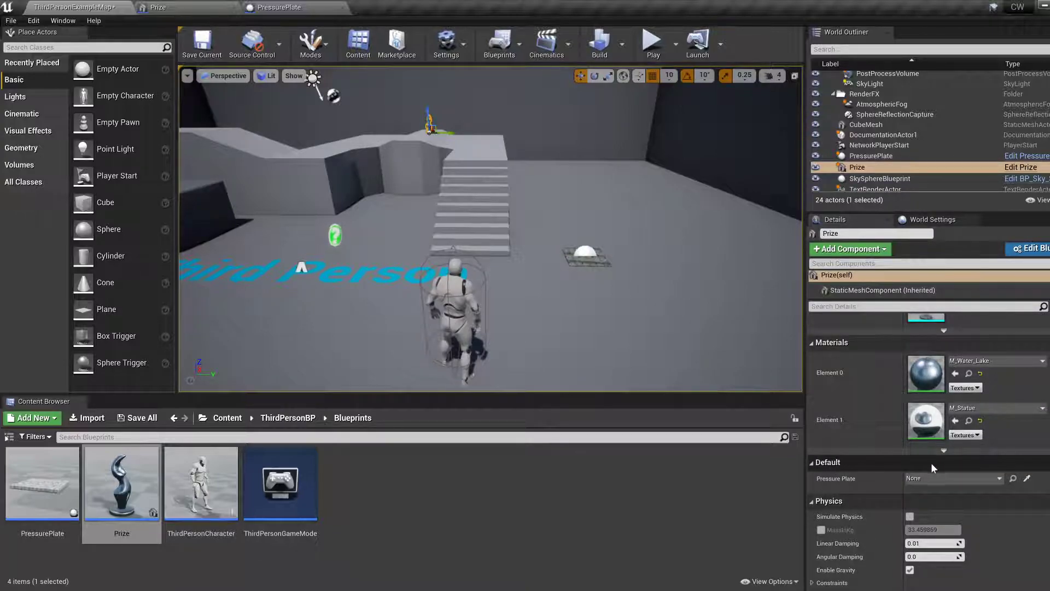
pyautogui.click(968, 479)
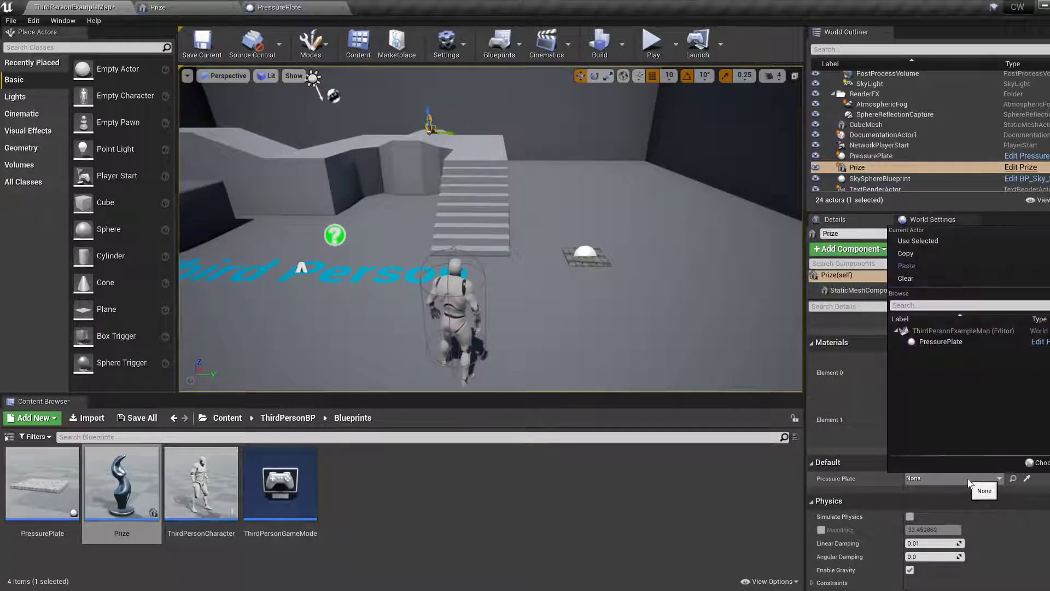
pyautogui.click(941, 341)
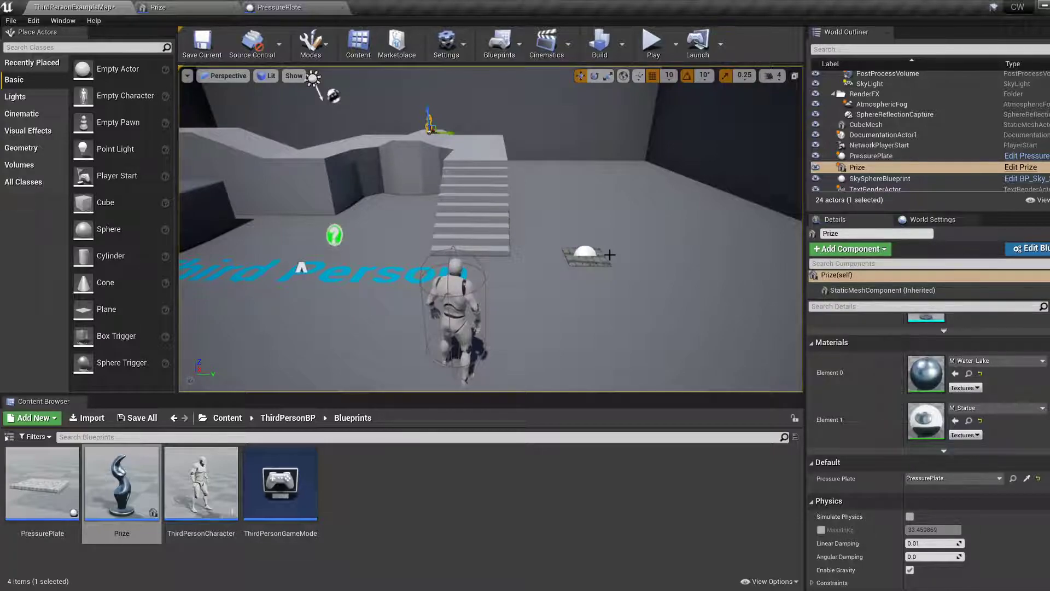
# Insert a Set isActive node between Event Tick and Set Actor Hidden In Game in the Prize Event Graph
pyautogui.click(175, 8)
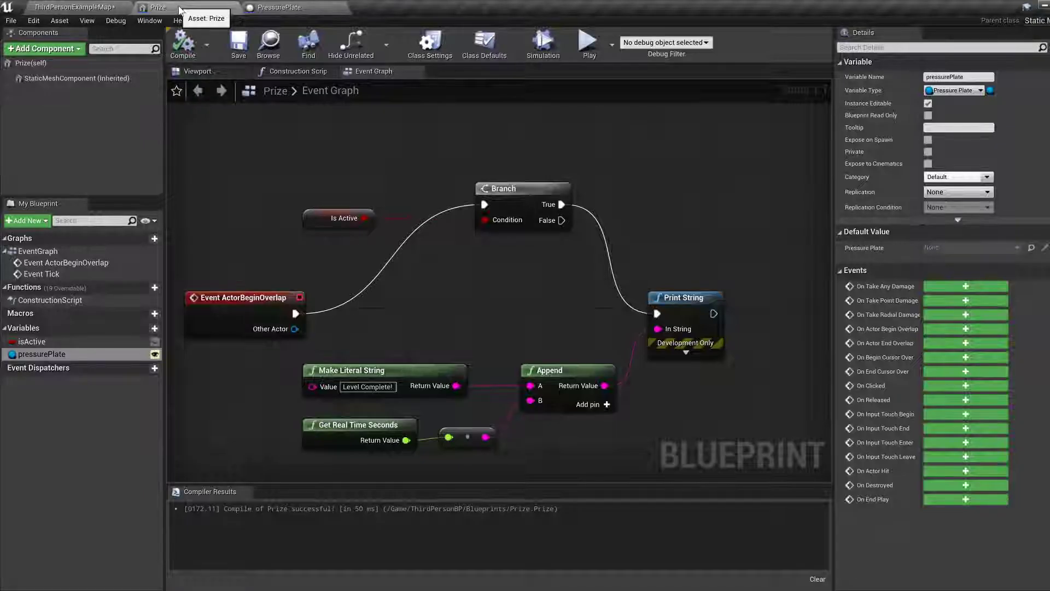
pyautogui.moveTo(445, 321); pyautogui.dragTo(568, 164, button='right')
pyautogui.moveTo(376, 385)
pyautogui.mouseDown(button='right')
pyautogui.moveTo(402, 303)
pyautogui.moveTo(405, 231)
pyautogui.moveTo(470, 269)
pyautogui.mouseUp(button='right')
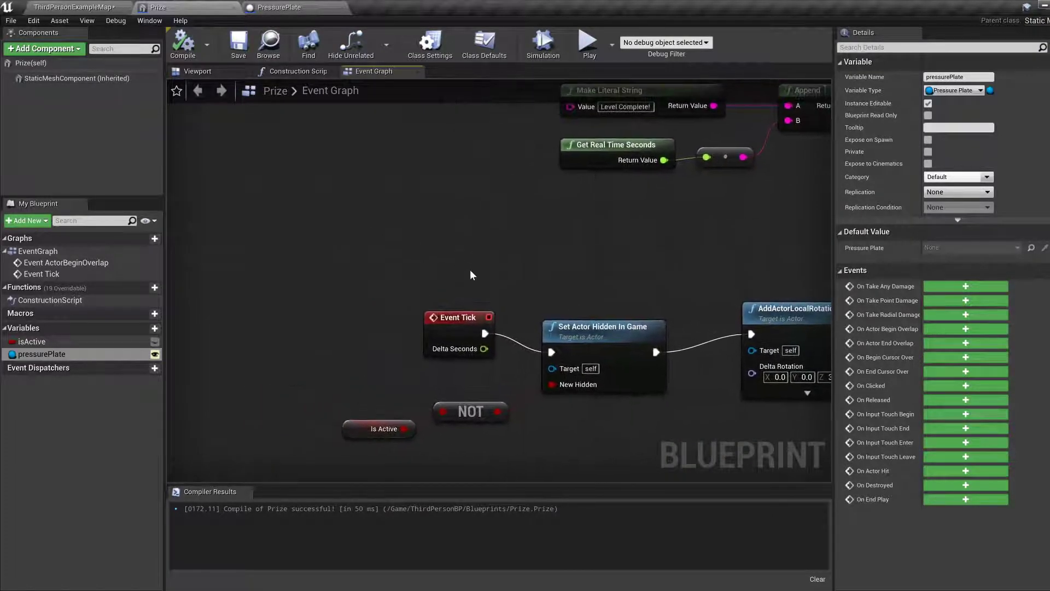
pyautogui.moveTo(454, 317); pyautogui.dragTo(348, 290)
pyautogui.write('set')
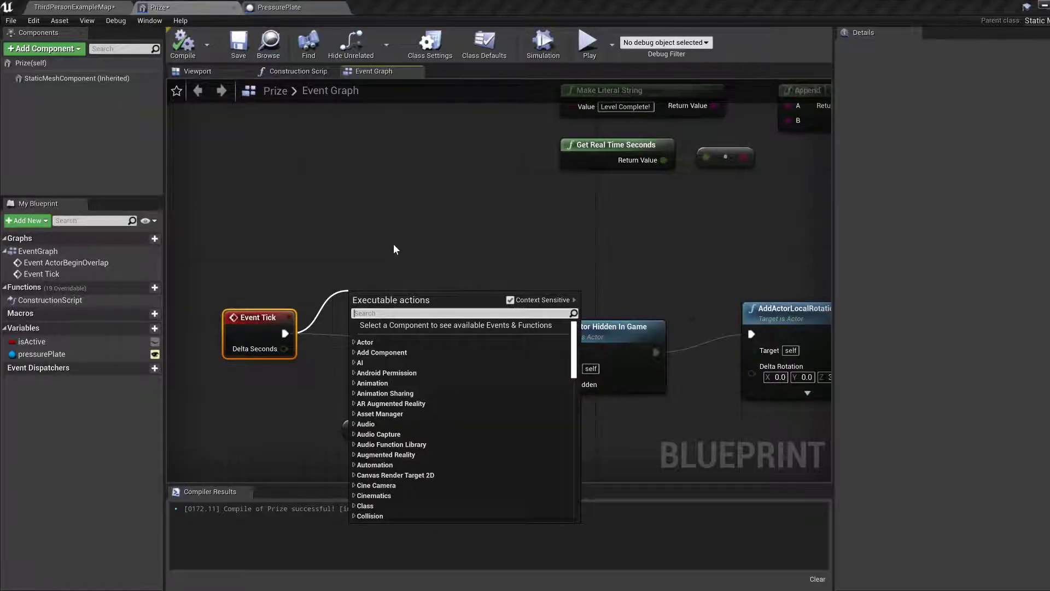
pyautogui.write(' is ')
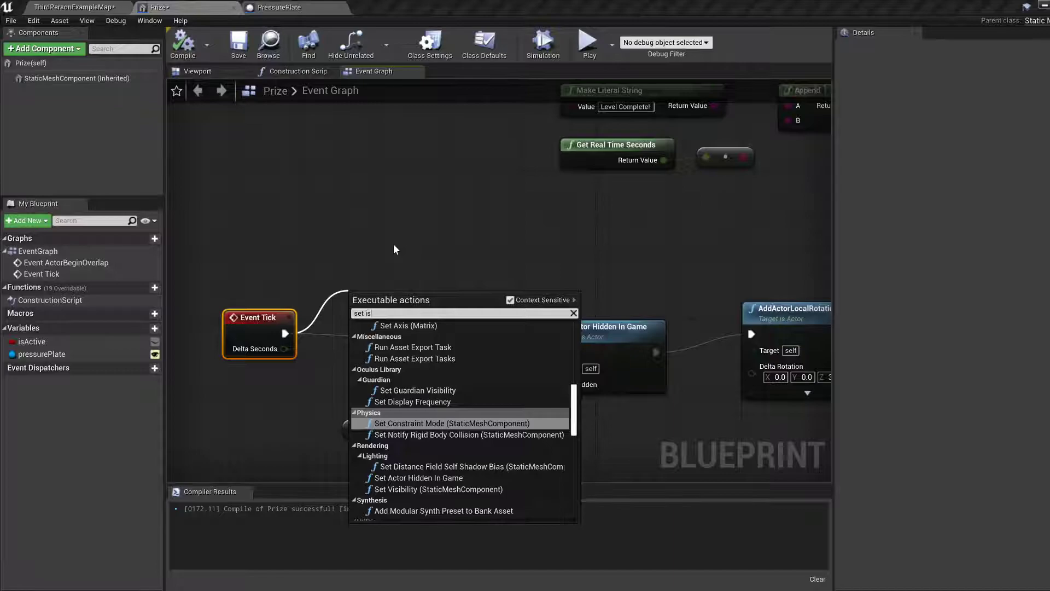
pyautogui.write('actui')
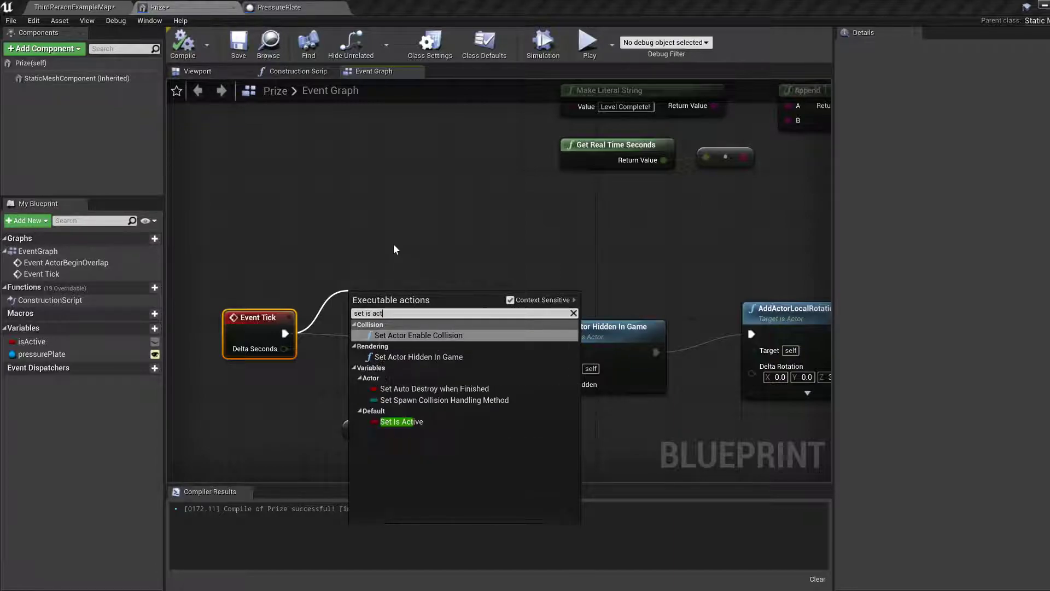
pyautogui.press('BackSpace')
pyautogui.press('BackSpace')
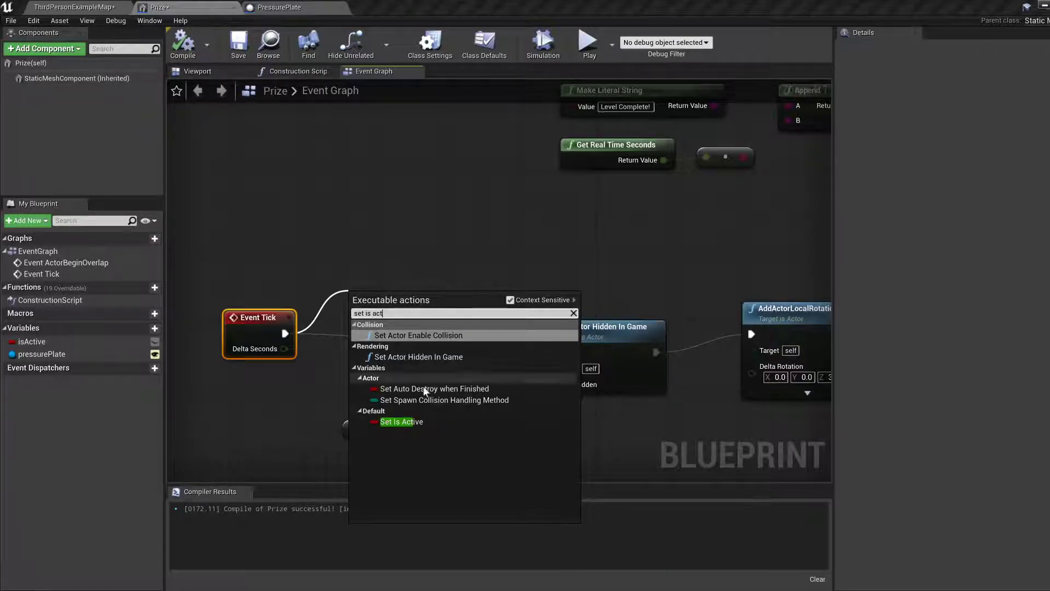
pyautogui.click(411, 424)
pyautogui.moveTo(399, 300); pyautogui.dragTo(433, 225)
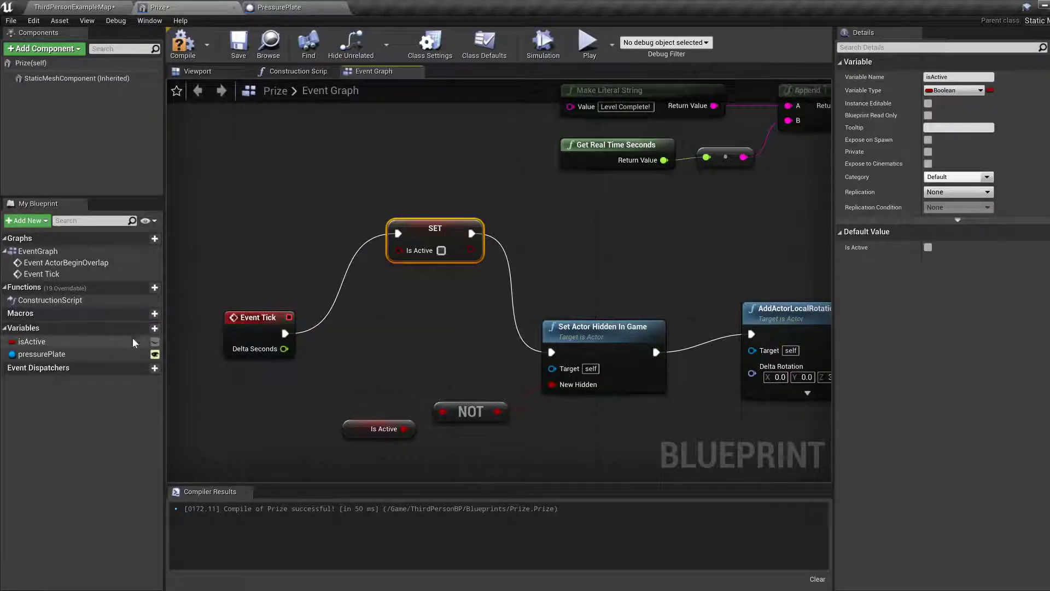
# Add a Get pressurePlate node beside the Set isActive node in the Prize Event Graph
pyautogui.moveTo(66, 354); pyautogui.dragTo(268, 215)
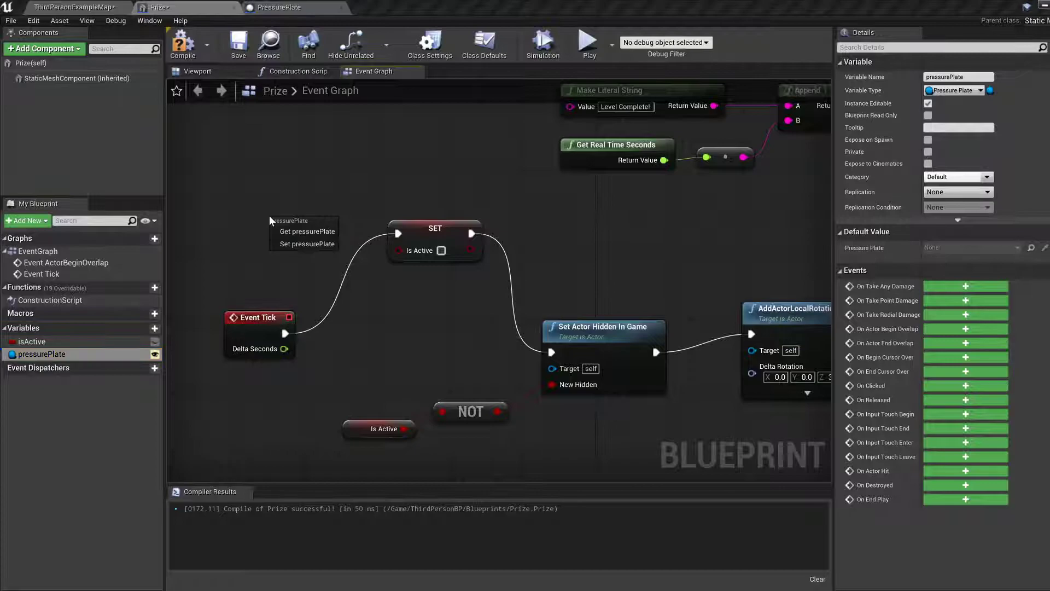
pyautogui.click(287, 232)
pyautogui.moveTo(315, 180); pyautogui.dragTo(348, 264, button='right')
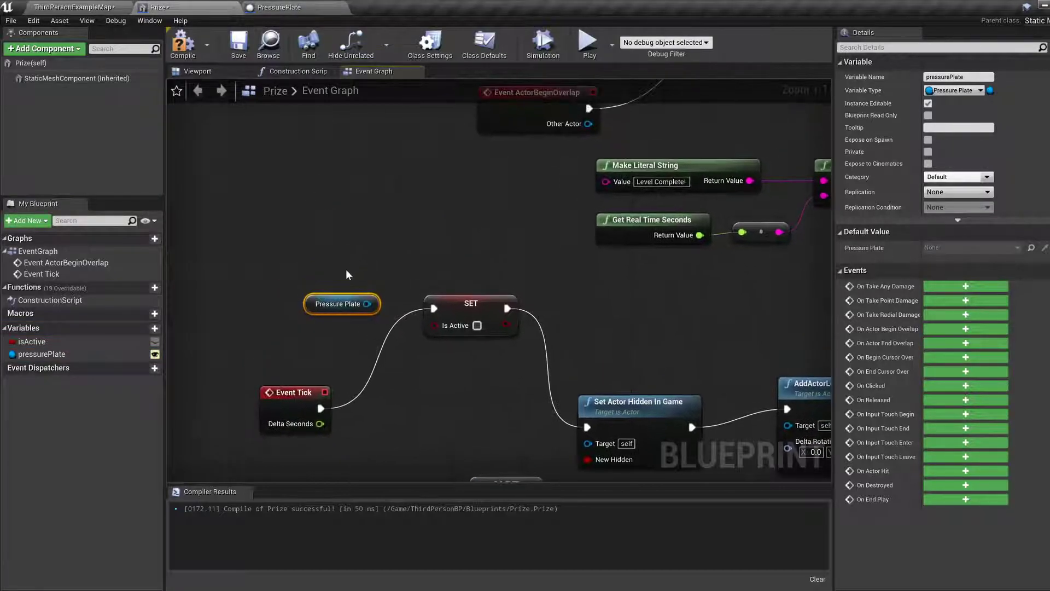
# Add a Get isPressed node from the Pressure Plate reference and place it beside the Set isActive node
pyautogui.moveTo(332, 303); pyautogui.dragTo(314, 284)
pyautogui.write('is pressed')
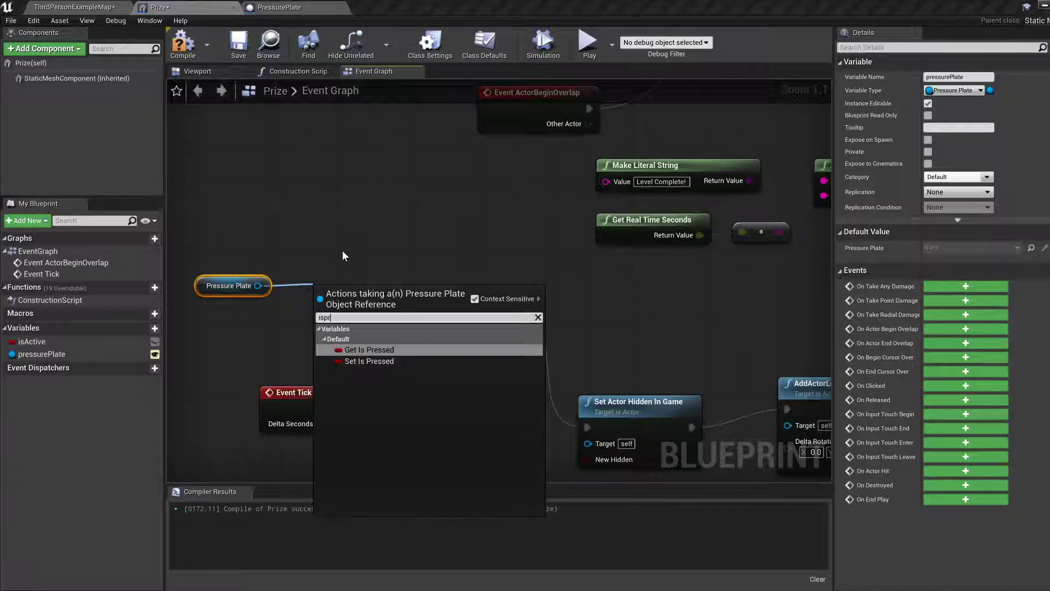
pyautogui.press('Return')
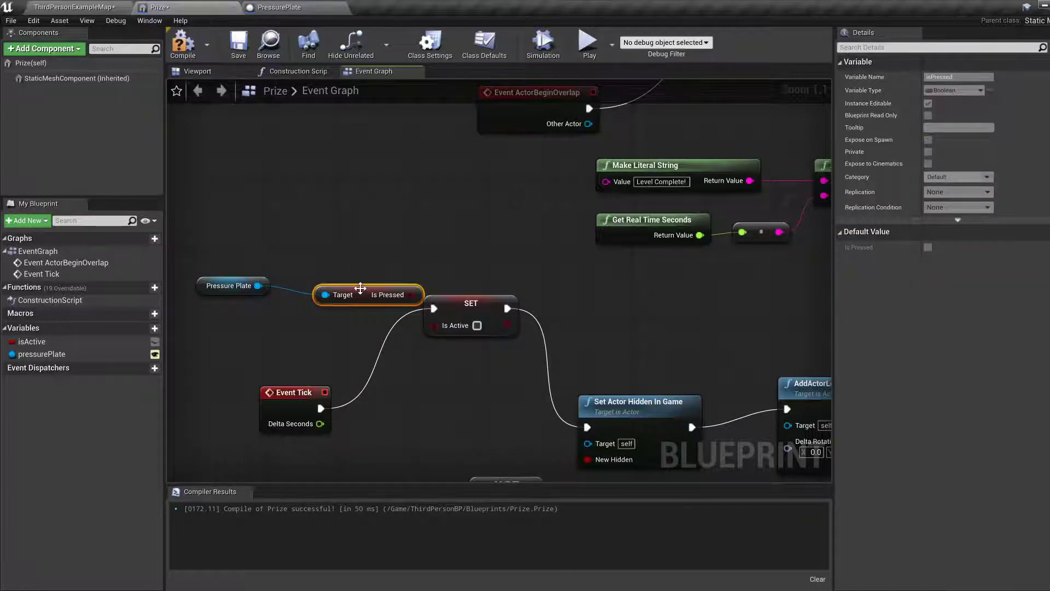
pyautogui.moveTo(361, 288); pyautogui.dragTo(351, 280)
# Connect the Is Pressed output to the Is Active input of the SET node and compile the Prize Blueprint
pyautogui.moveTo(234, 257); pyautogui.dragTo(433, 325)
pyautogui.click(385, 258)
pyautogui.moveTo(429, 362); pyautogui.dragTo(419, 285, button='right')
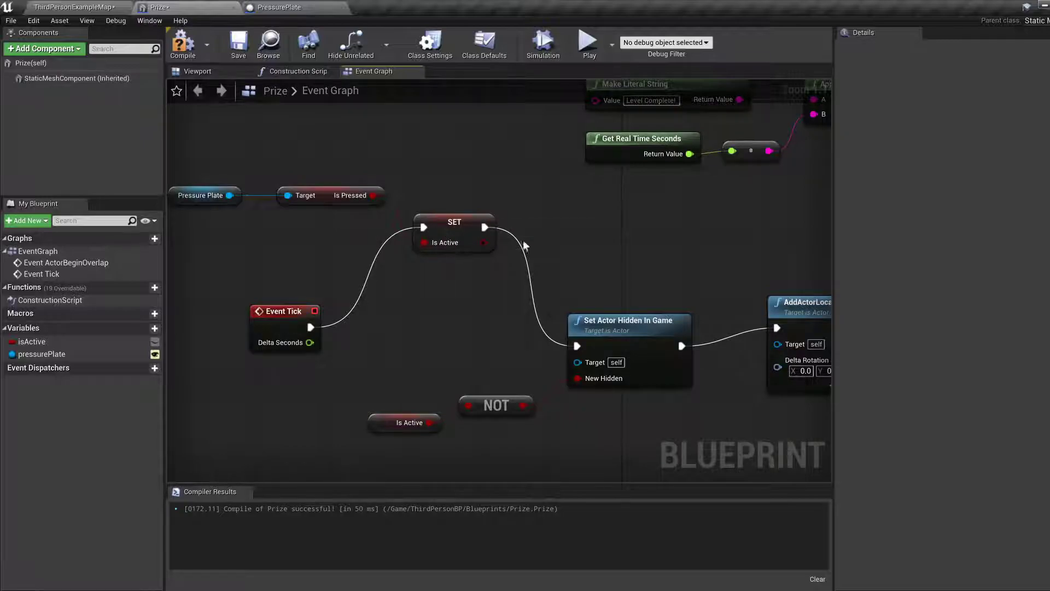
pyautogui.moveTo(590, 259); pyautogui.dragTo(613, 300, button='right')
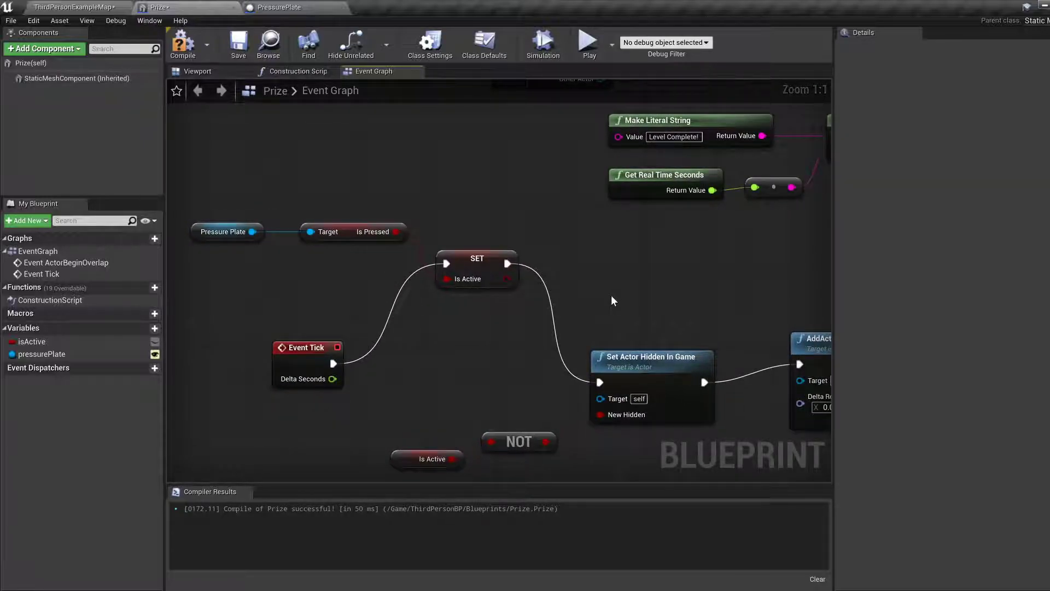
pyautogui.click(199, 51)
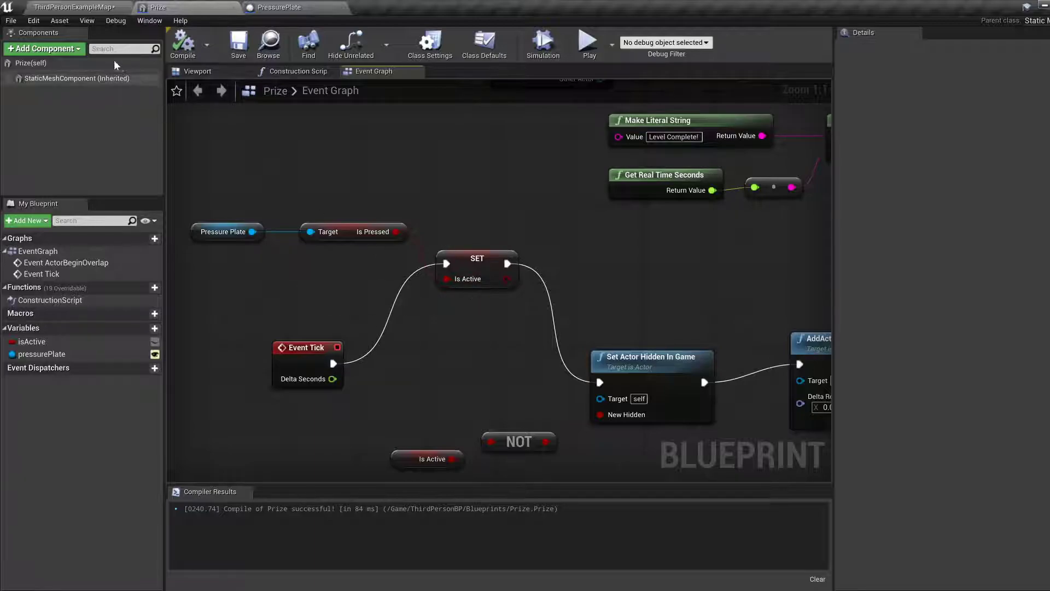
# Play the ThirdPersonExampleMap level and run the character up the stairs to check the platform for the prize
pyautogui.click(74, 7)
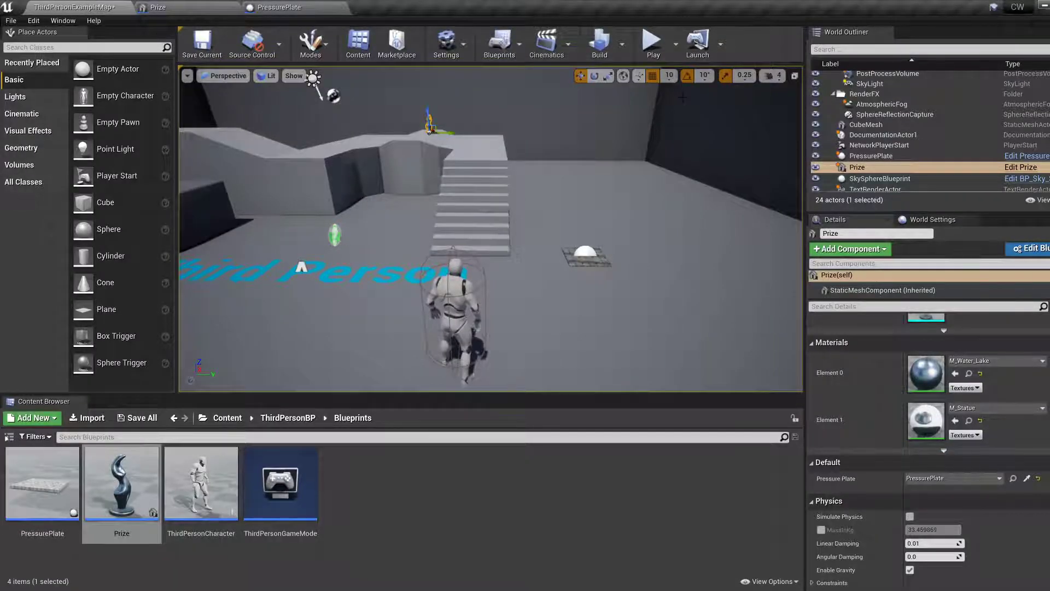
pyautogui.click(654, 55)
pyautogui.press('w')
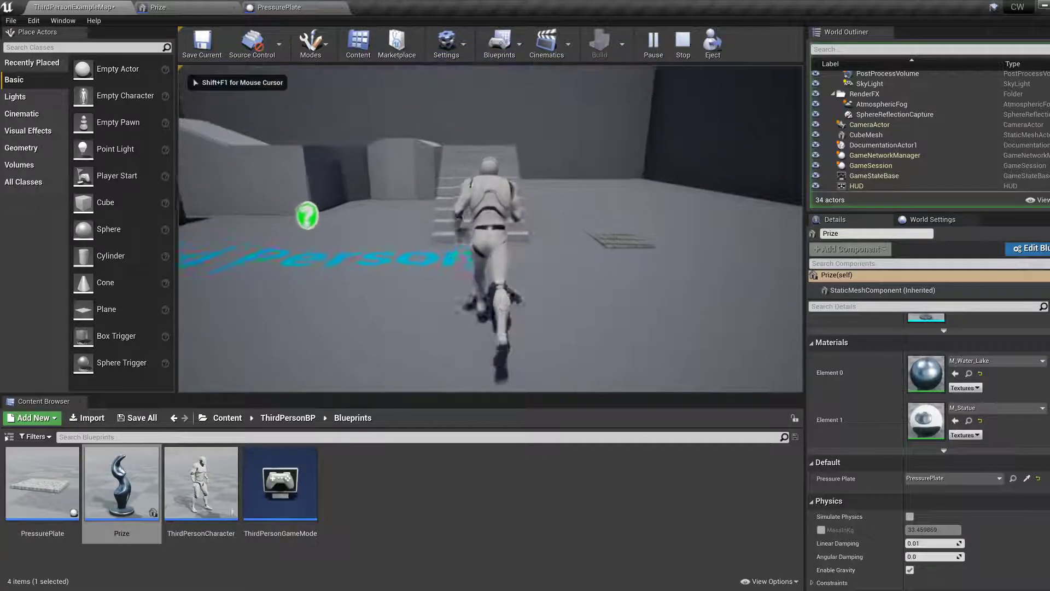
pyautogui.press('w')
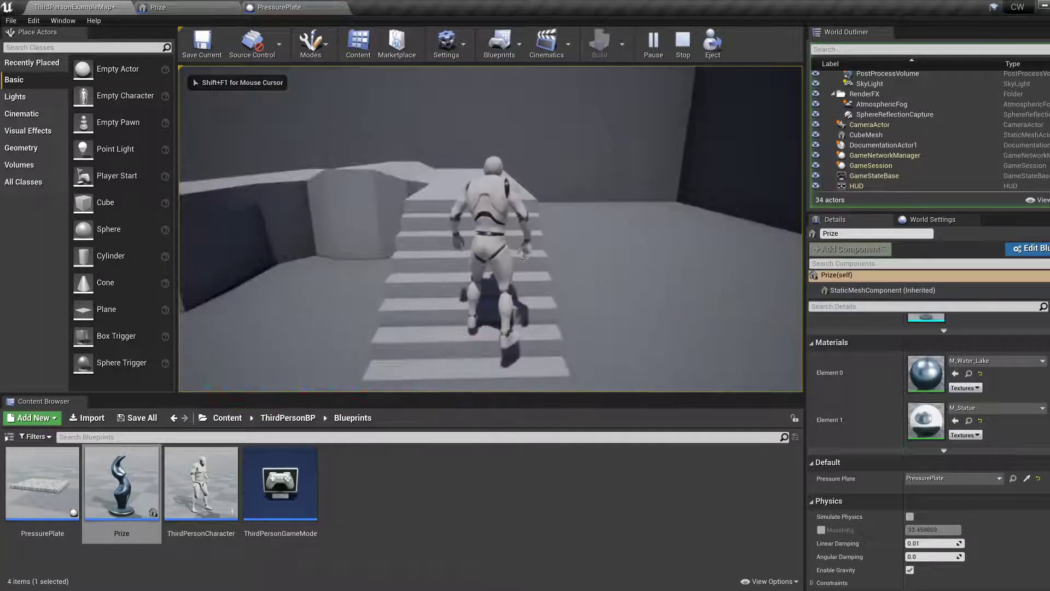
pyautogui.press('a')
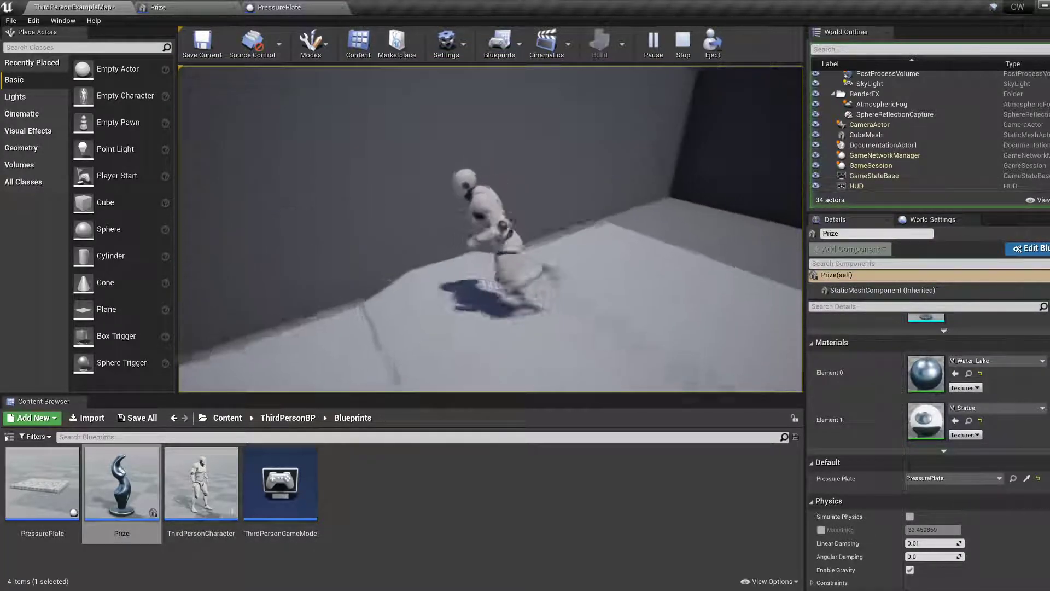
pyautogui.press('d')
pyautogui.press('a')
pyautogui.press('d')
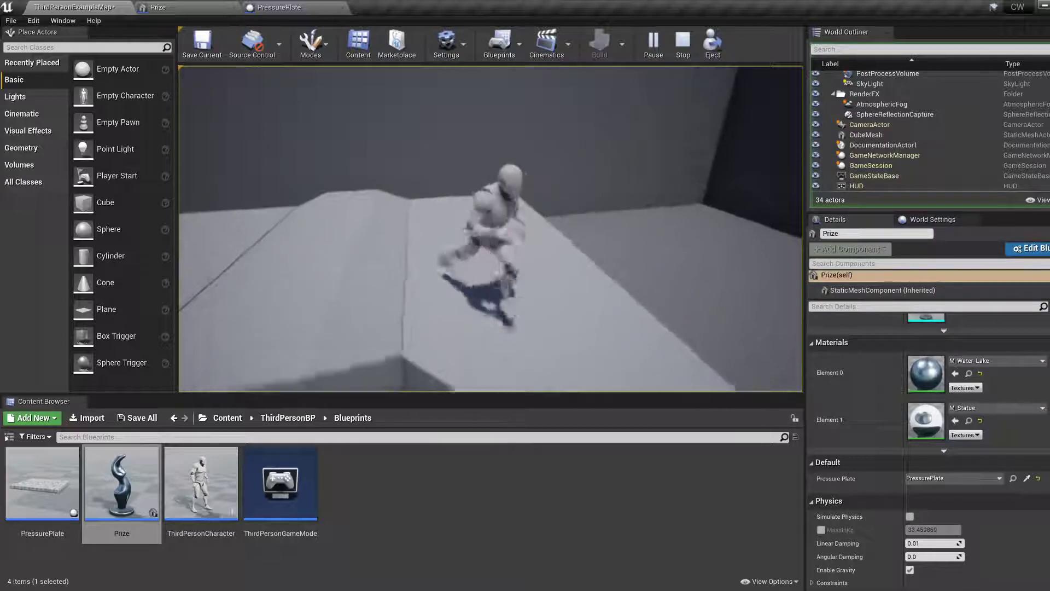
# Bring the character back down to the pressure plate area, climb the stairs again and end the play test
pyautogui.press('s')
pyautogui.press('d')
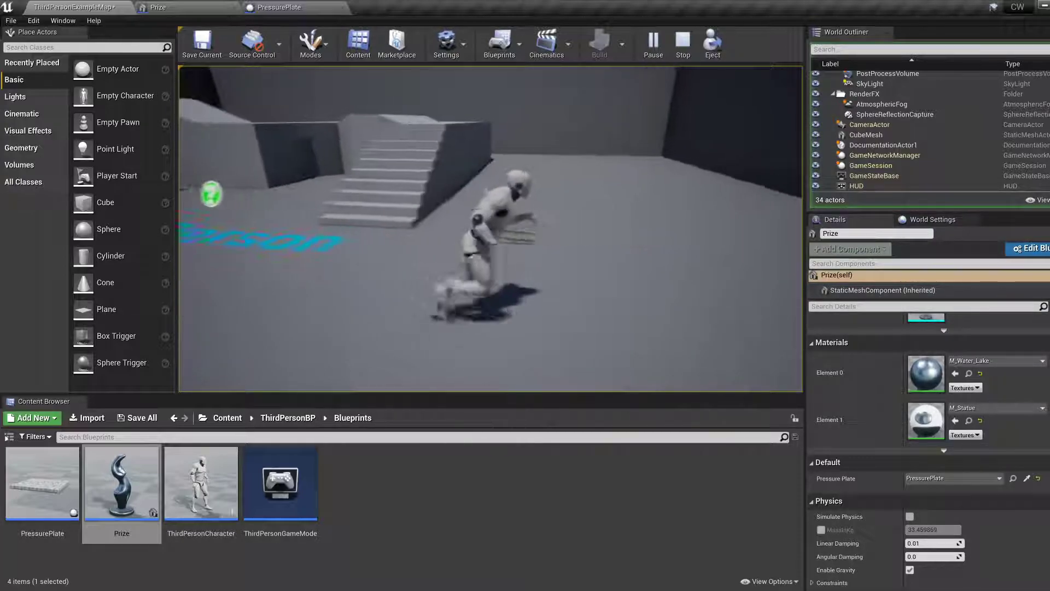
pyautogui.press('a')
pyautogui.press('s')
pyautogui.press('d')
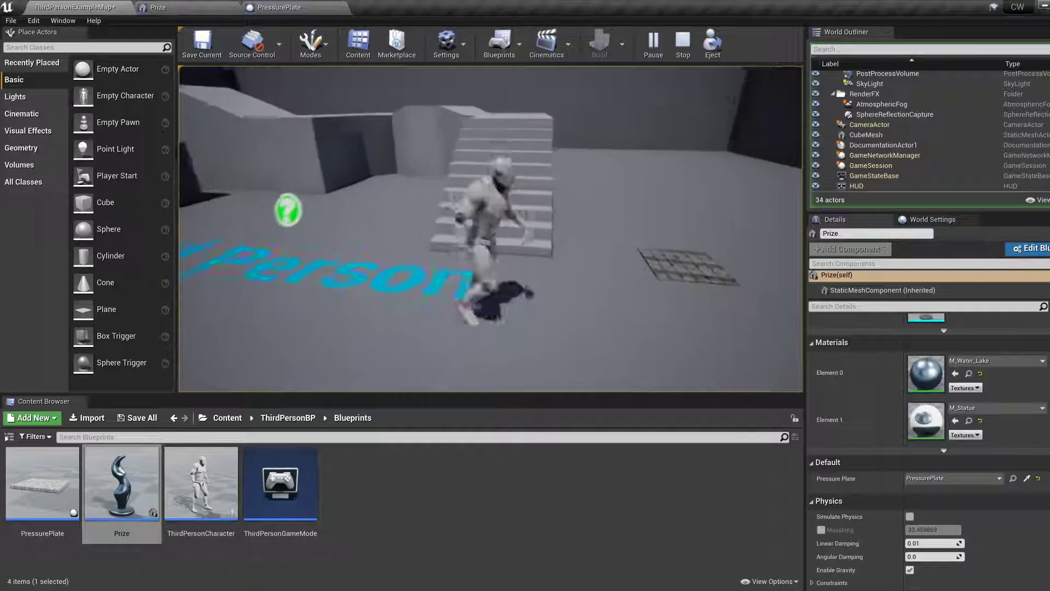
pyautogui.press('w')
pyautogui.press('Escape')
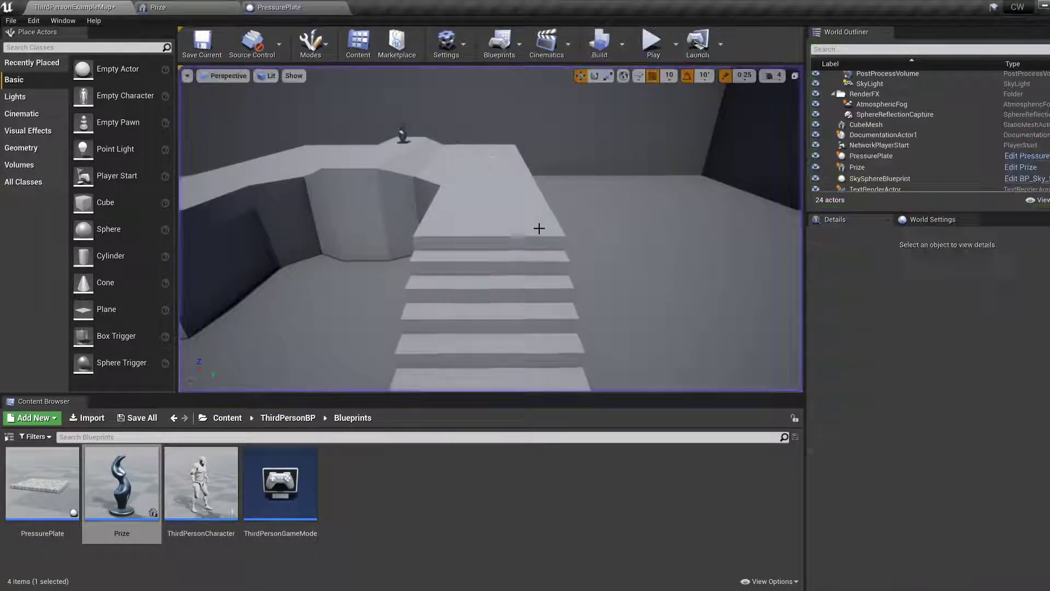
# Set the collision preset of the PressurePlate Blueprint's Cube component to OverlapAll and compile the Blueprint
pyautogui.press('s')
pyautogui.moveTo(520, 228); pyautogui.dragTo(547, 235, button='right')
pyautogui.press('w')
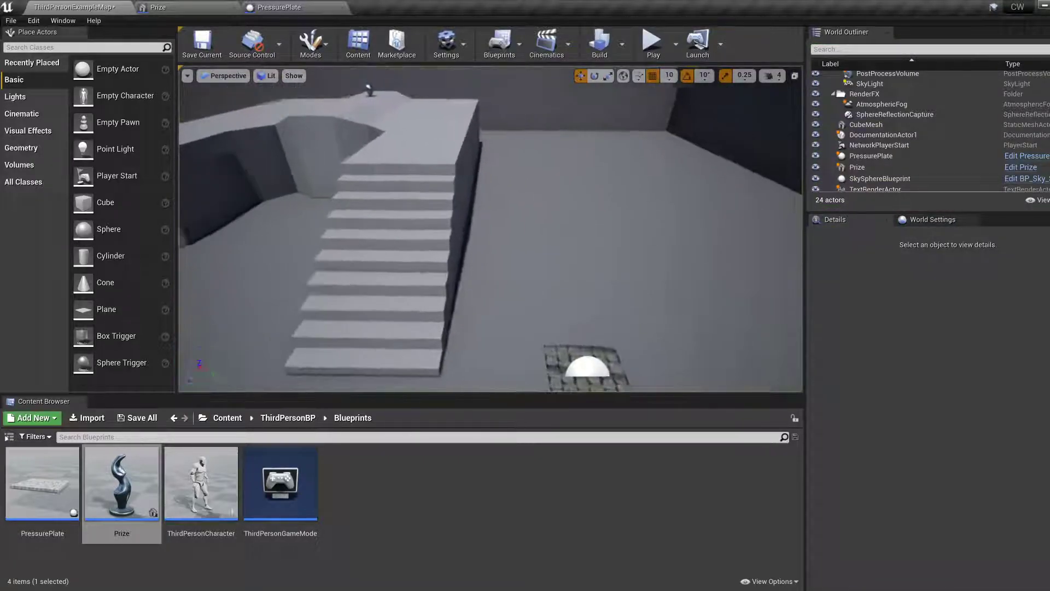
pyautogui.click(272, 8)
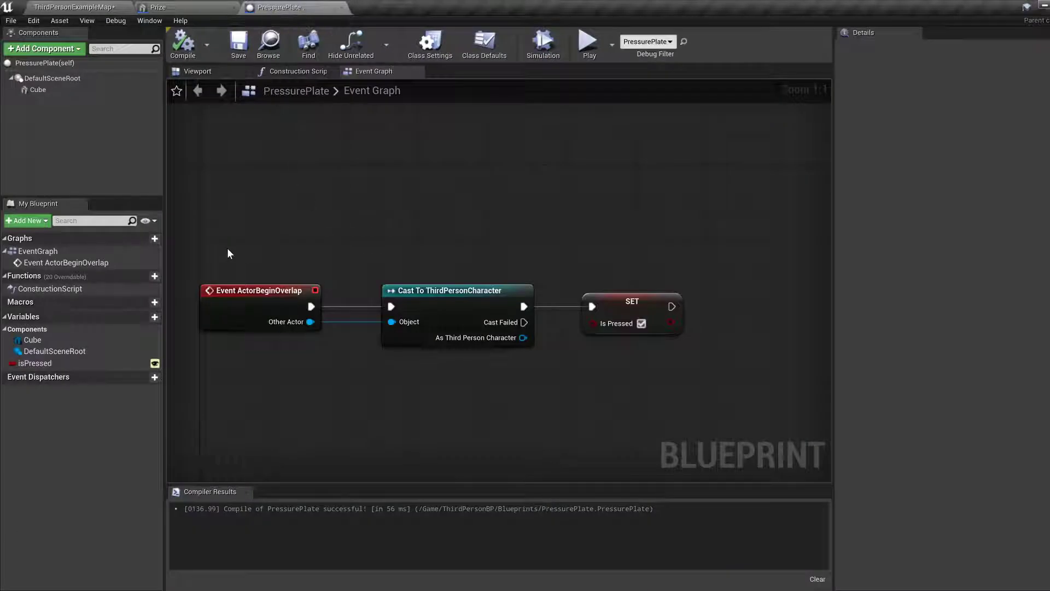
pyautogui.click(37, 89)
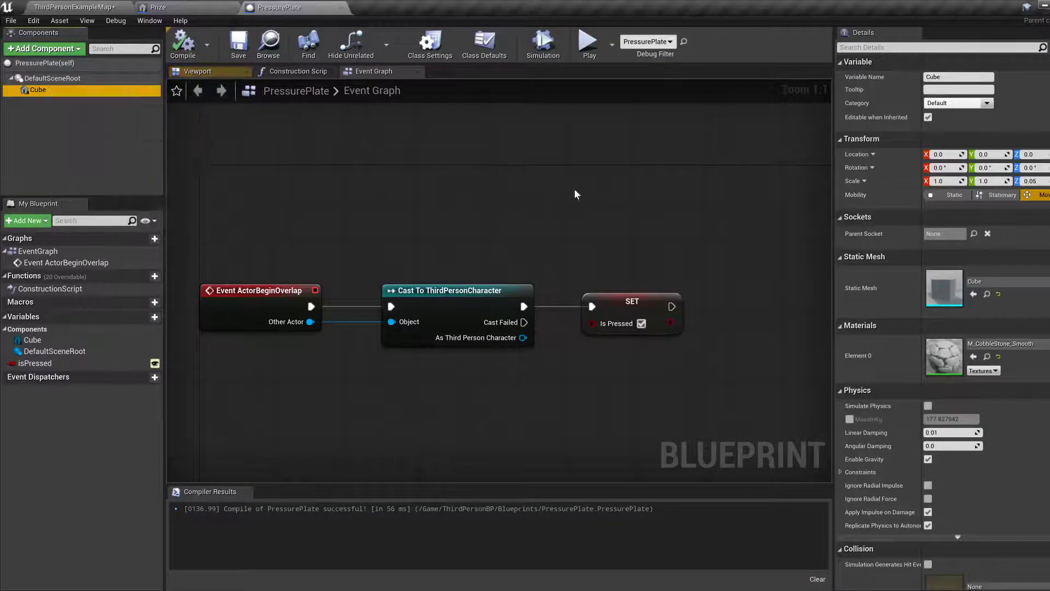
pyautogui.scroll(-3, 991, 411)
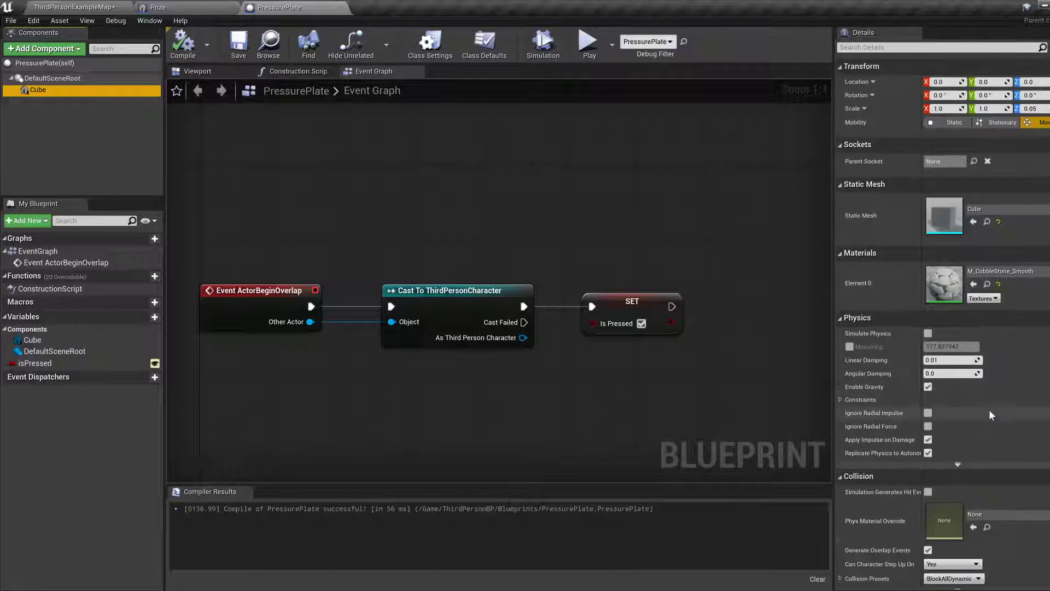
pyautogui.scroll(-4, 979, 404)
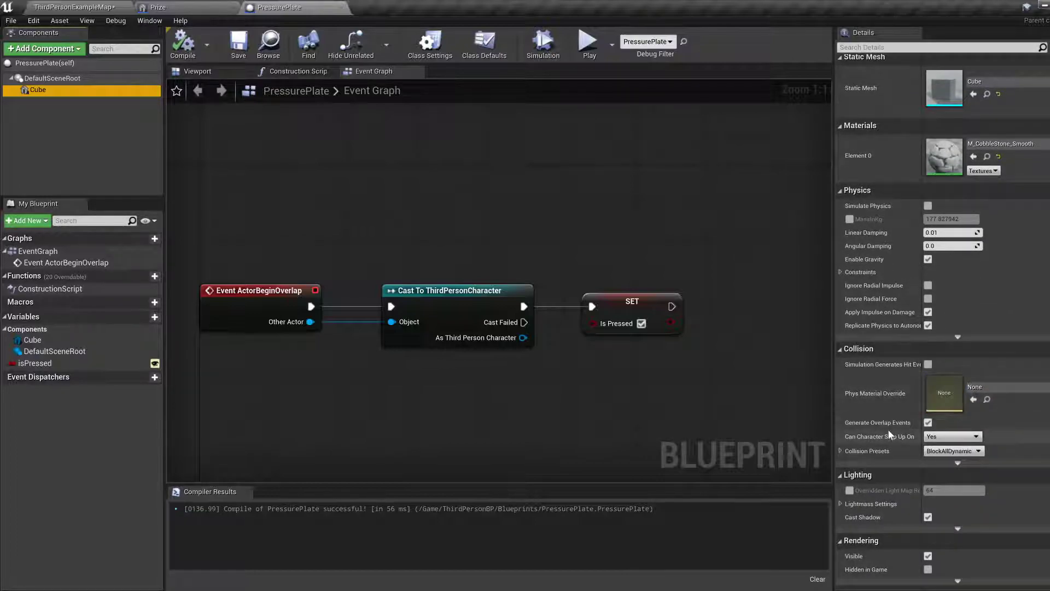
pyautogui.click(962, 451)
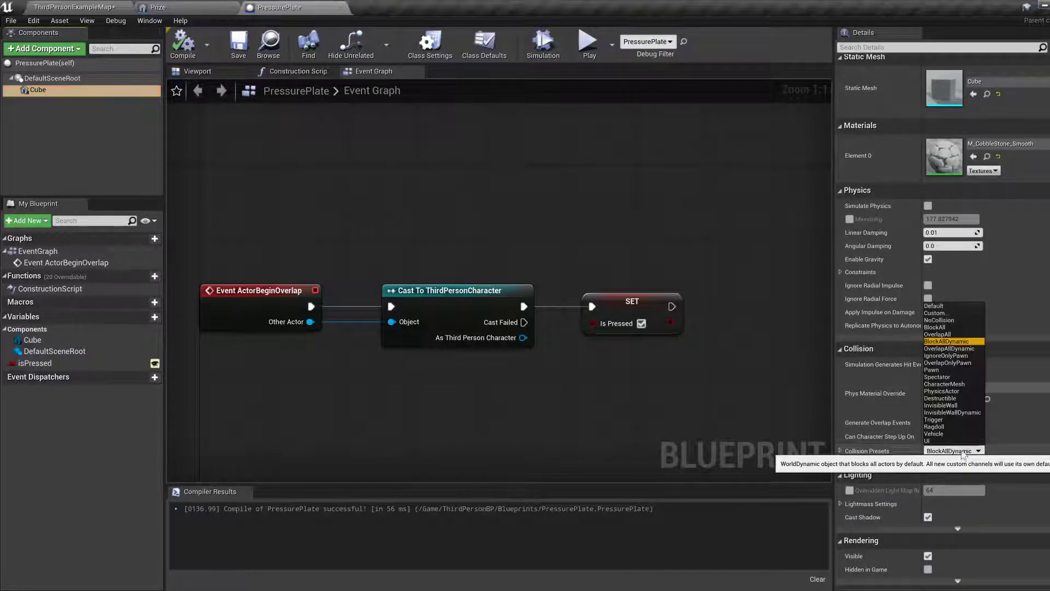
pyautogui.click(937, 335)
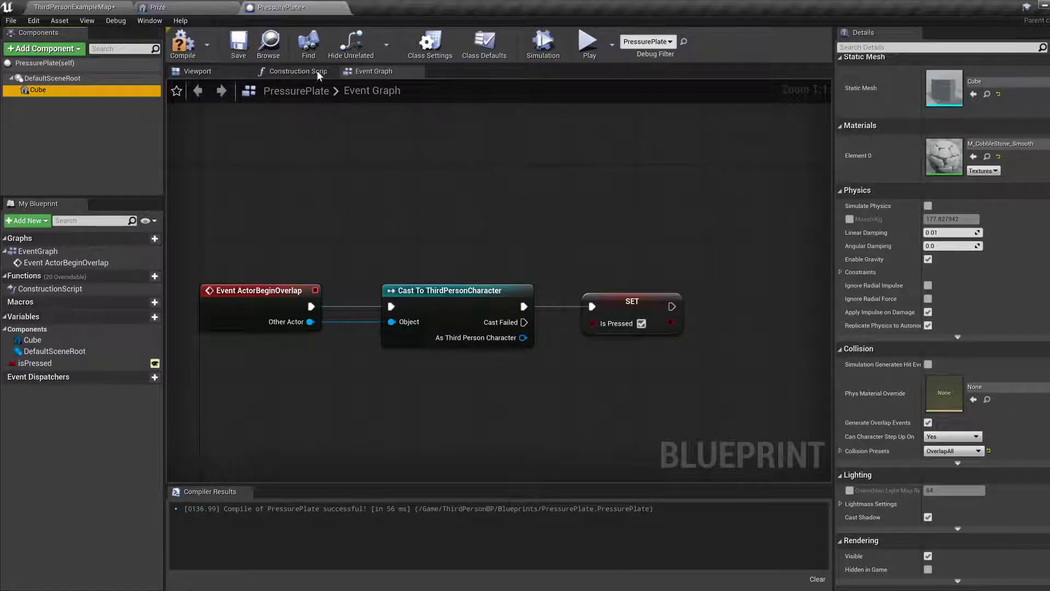
pyautogui.click(182, 44)
# Play the ThirdPersonExampleMap level and walk the character onto the pressure plate to test the prize activation
pyautogui.click(74, 7)
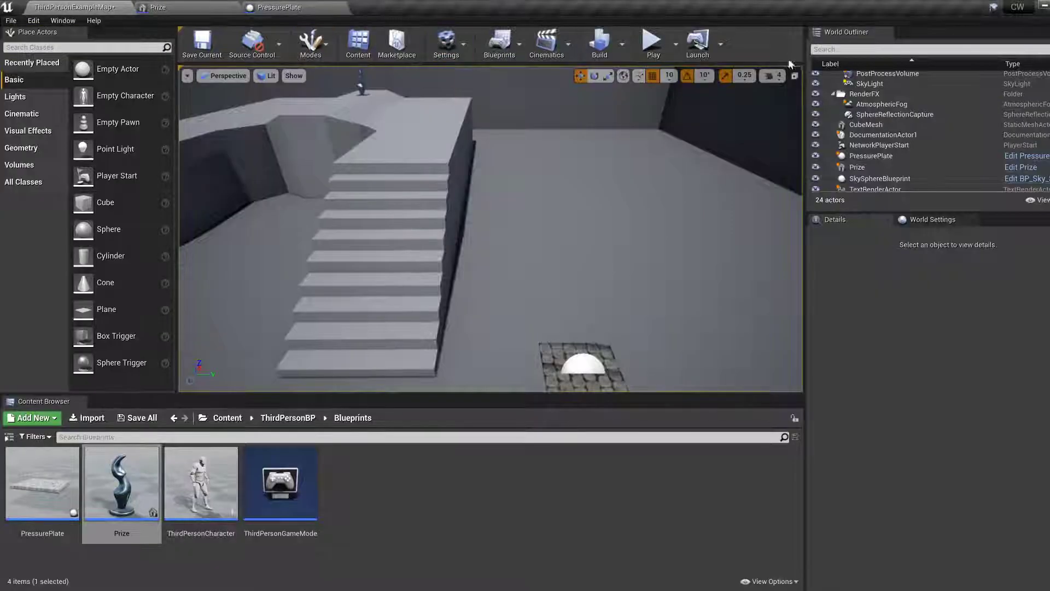
pyautogui.click(652, 43)
pyautogui.press('w')
pyautogui.press('d')
pyautogui.press('a')
pyautogui.press('d')
pyautogui.press('a')
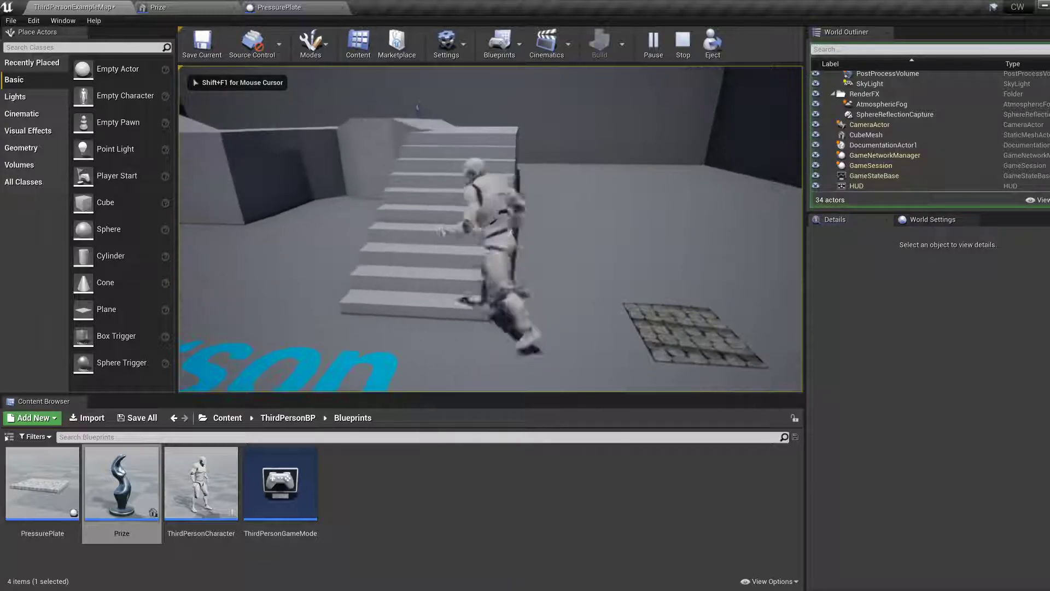
pyautogui.press('d')
pyautogui.press('a')
pyautogui.press('d')
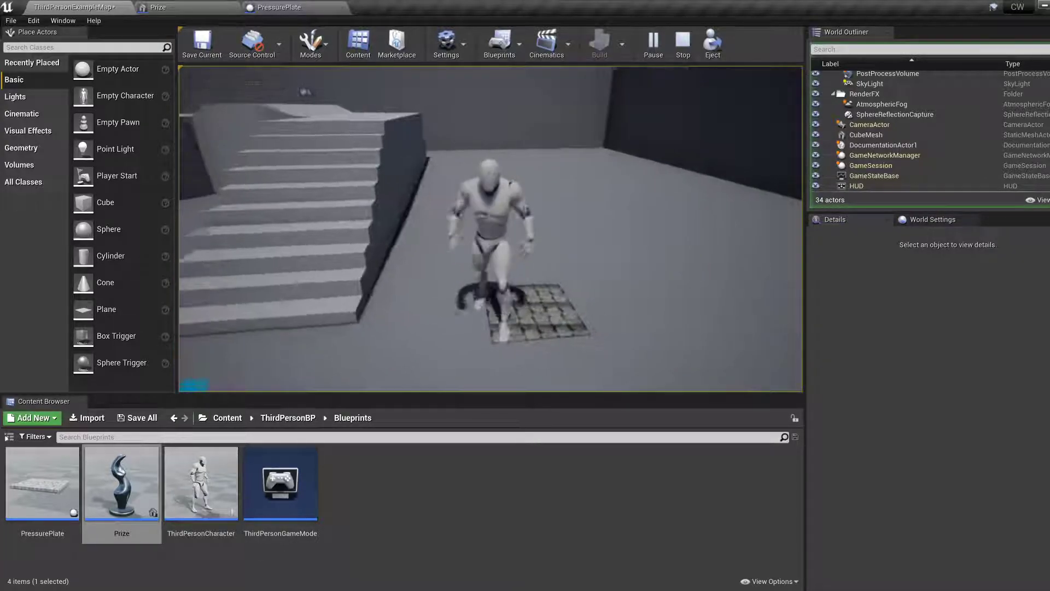
pyautogui.press('a')
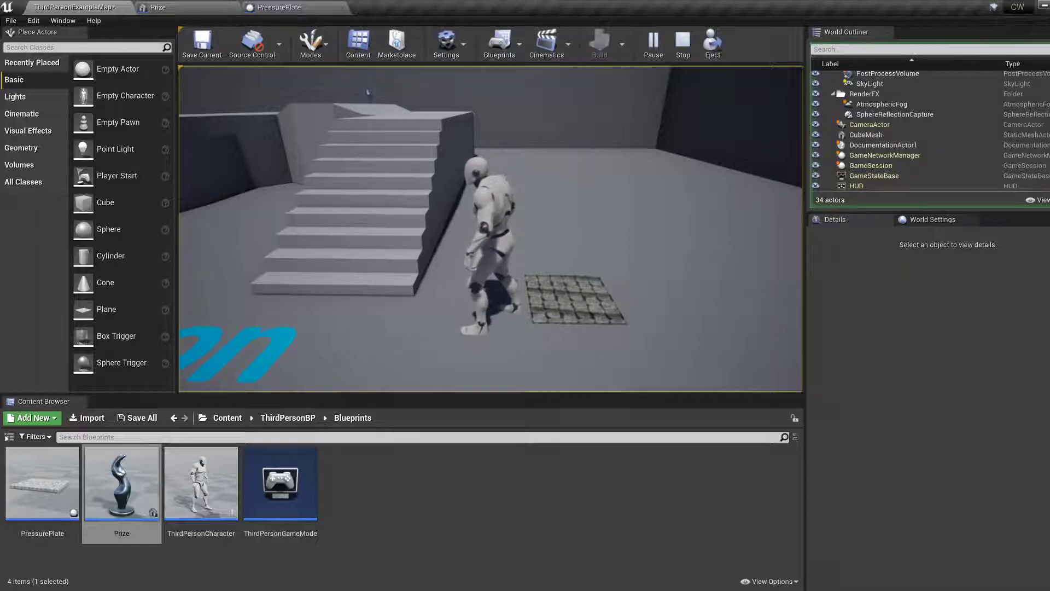
# Run the character up the stairs to the prize and touch it to test its overlap event
pyautogui.press('w')
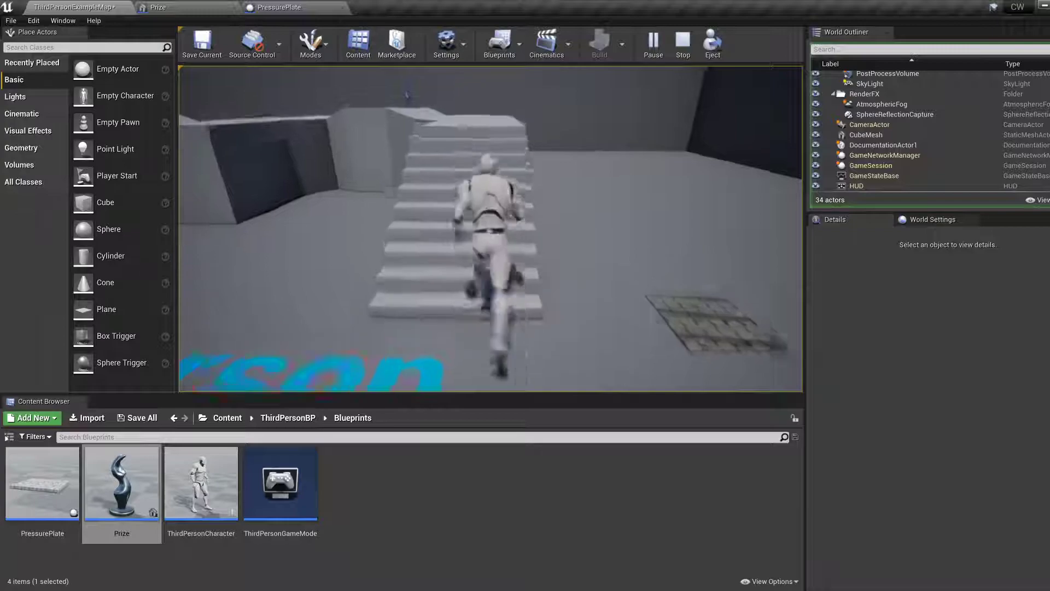
pyautogui.press('w')
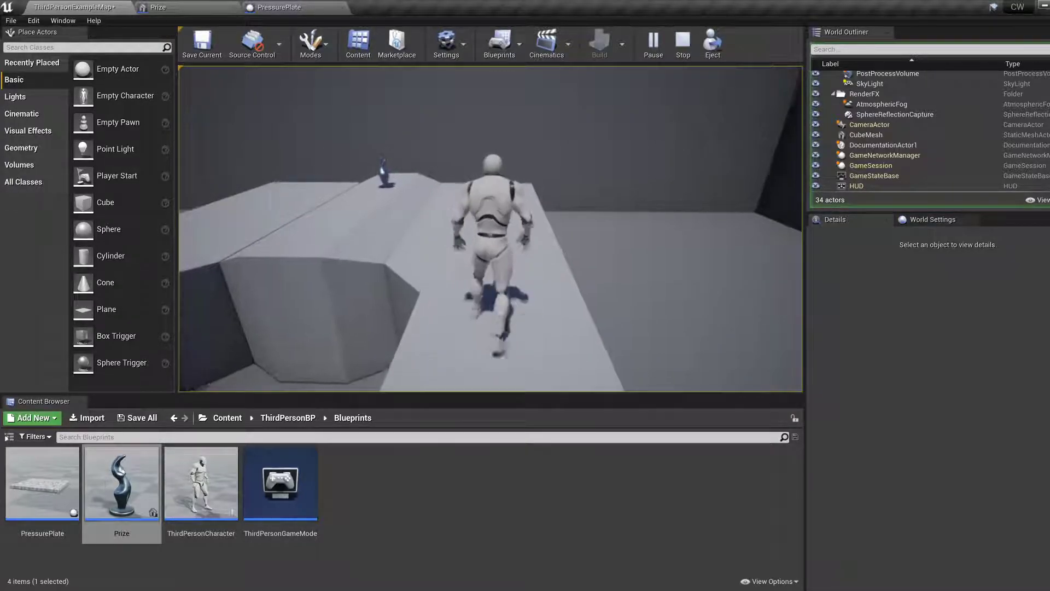
pyautogui.press('w')
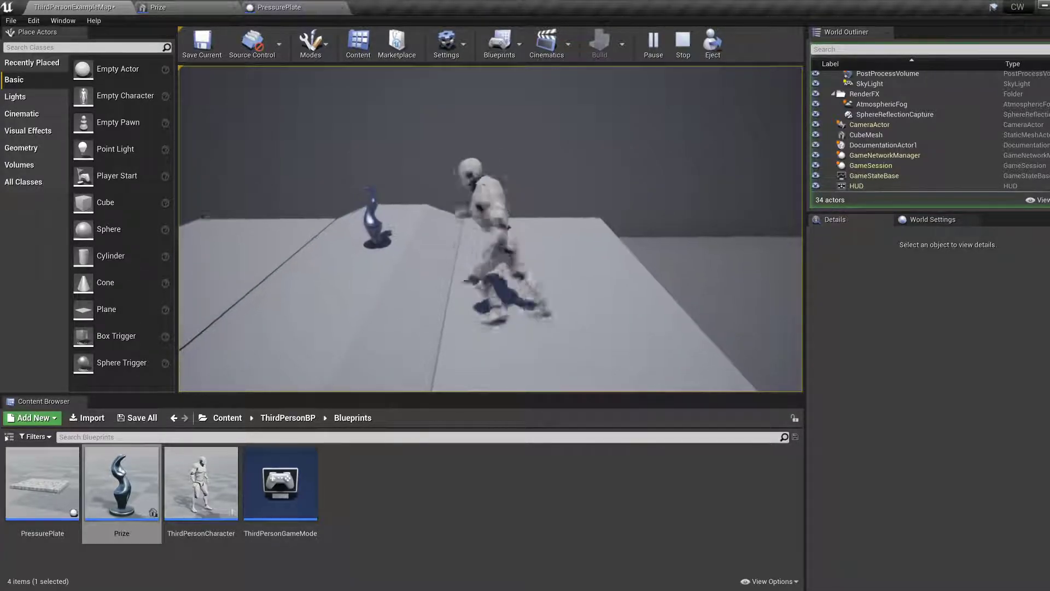
pyautogui.press('s')
pyautogui.press('a')
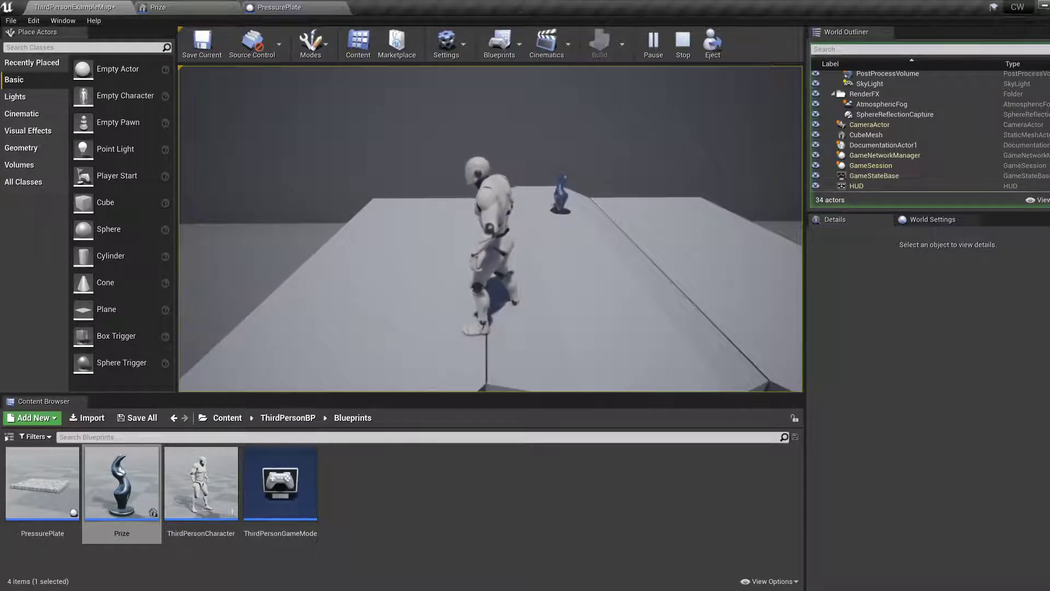
pyautogui.press('w')
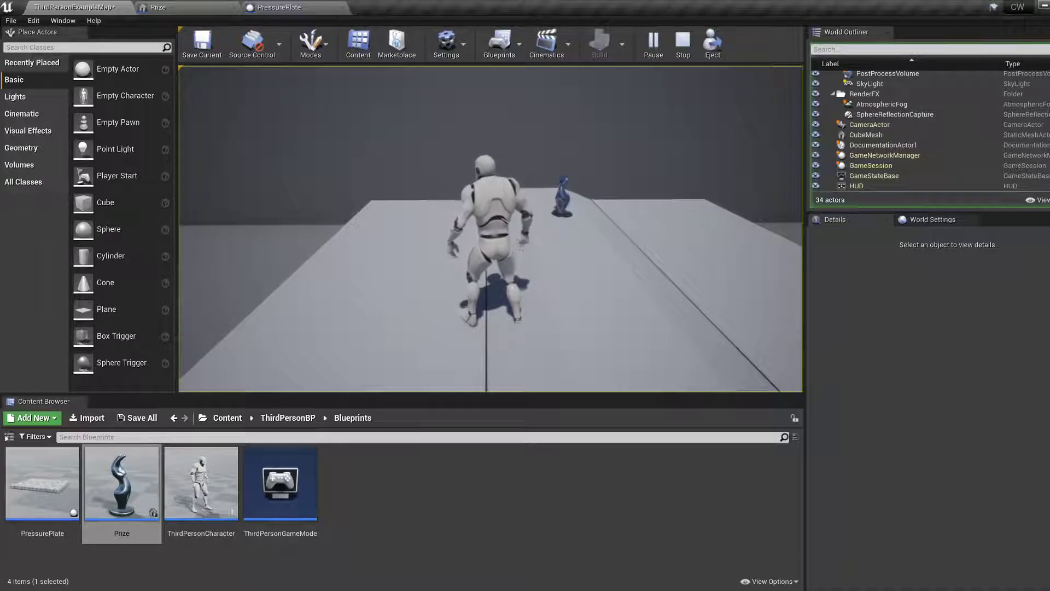
pyautogui.press('w')
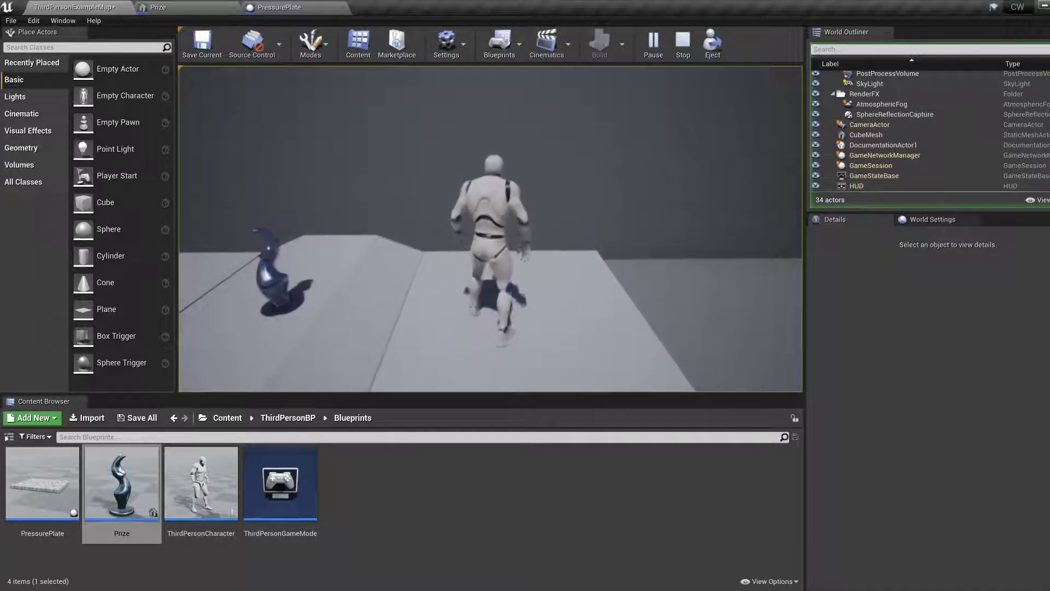
pyautogui.press('a')
pyautogui.press('s')
pyautogui.press('d')
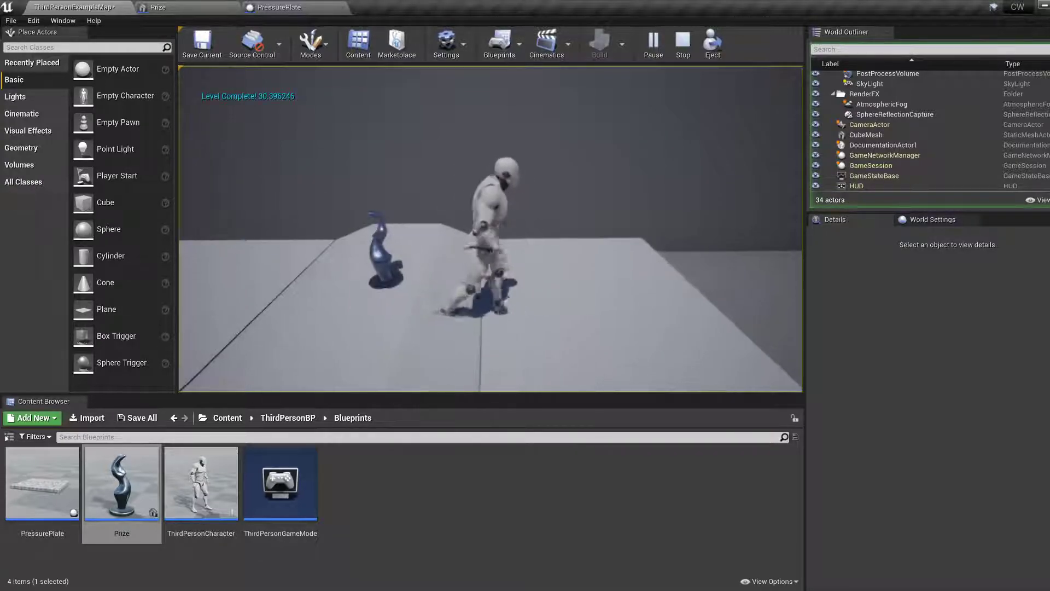
# Run the character away from the prize onto the stairs, head back up the platform and end the play test
pyautogui.press('a')
pyautogui.press('s')
pyautogui.press('d')
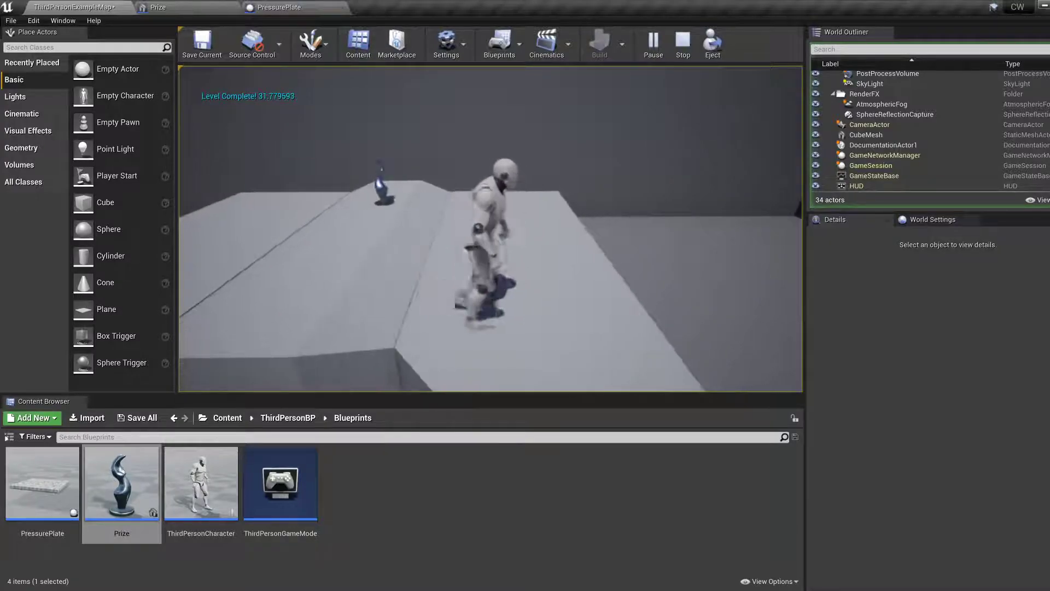
pyautogui.press('s')
pyautogui.press('w')
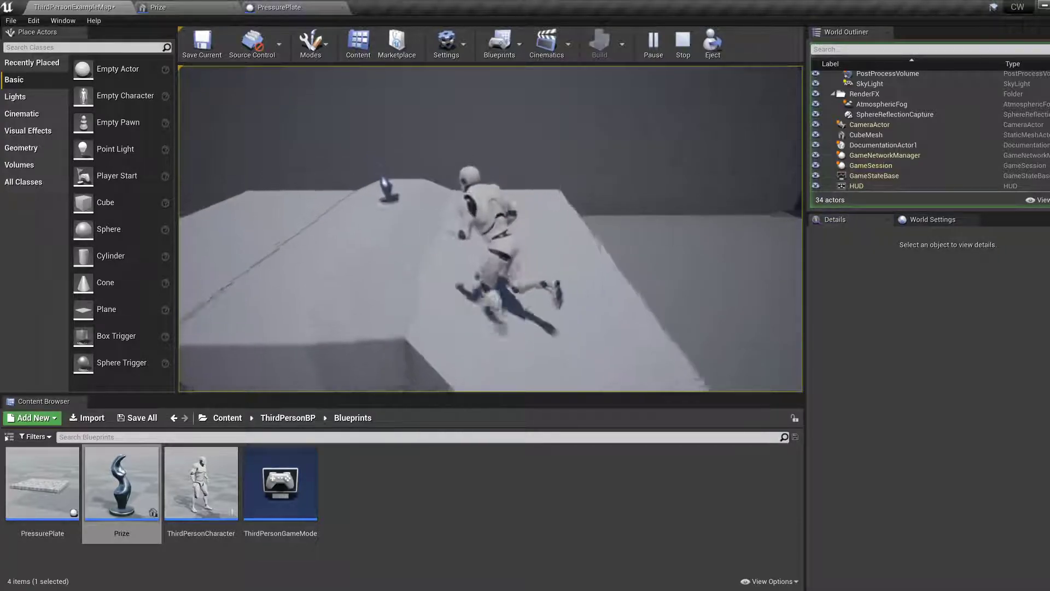
pyautogui.press('s')
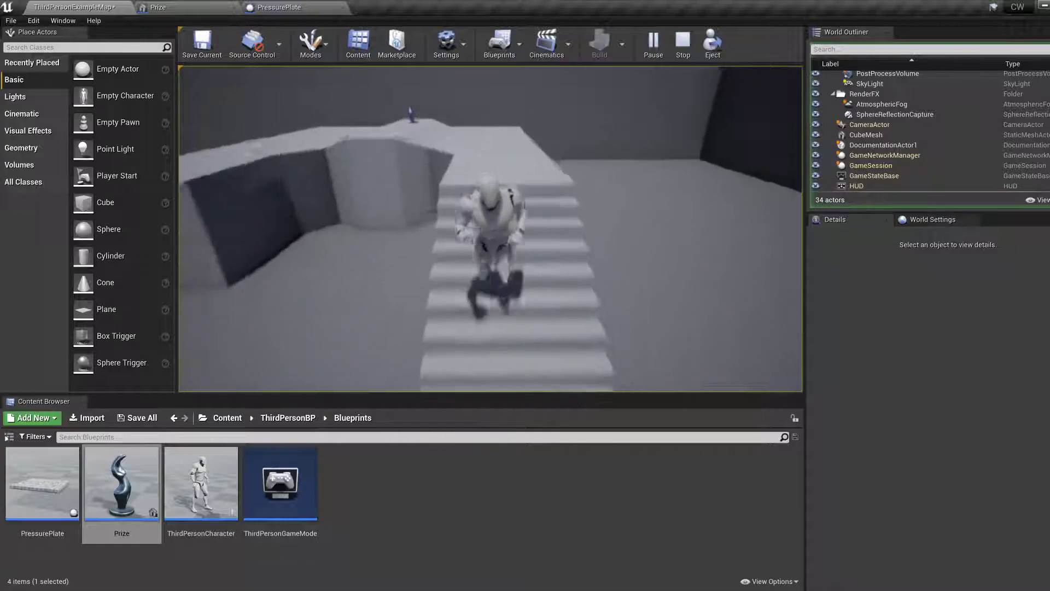
pyautogui.press('w')
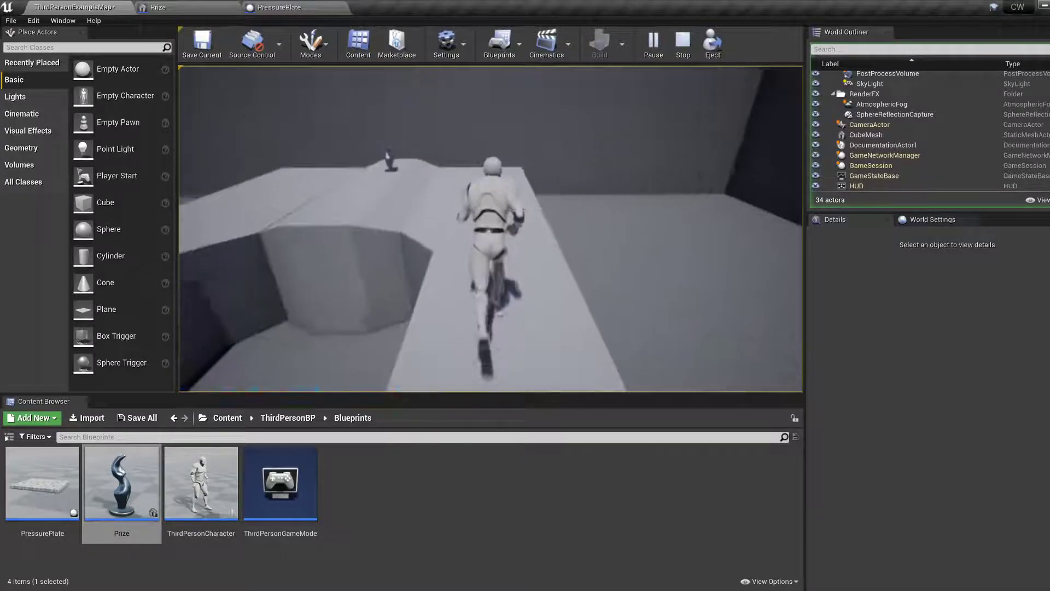
pyautogui.press('Escape')
pyautogui.moveTo(537, 213)
pyautogui.mouseDown(button='right')
pyautogui.moveTo(536, 251)
pyautogui.moveTo(538, 219)
pyautogui.mouseUp(button='right')
pyautogui.press('s')
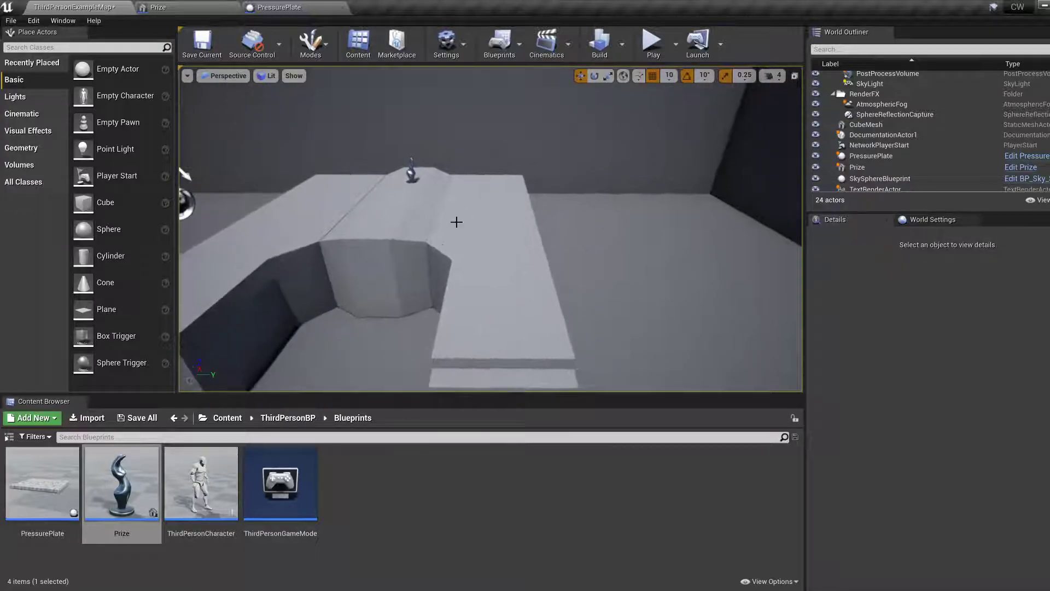
# In the Prize Blueprint's Event Graph, insert a DestroyActor node between the Branch's True output and the Print String node
pyautogui.click(188, 7)
pyautogui.moveTo(637, 280); pyautogui.dragTo(409, 397, button='right')
pyautogui.moveTo(682, 370); pyautogui.dragTo(582, 467, button='right')
pyautogui.moveTo(656, 197); pyautogui.dragTo(633, 254, button='right')
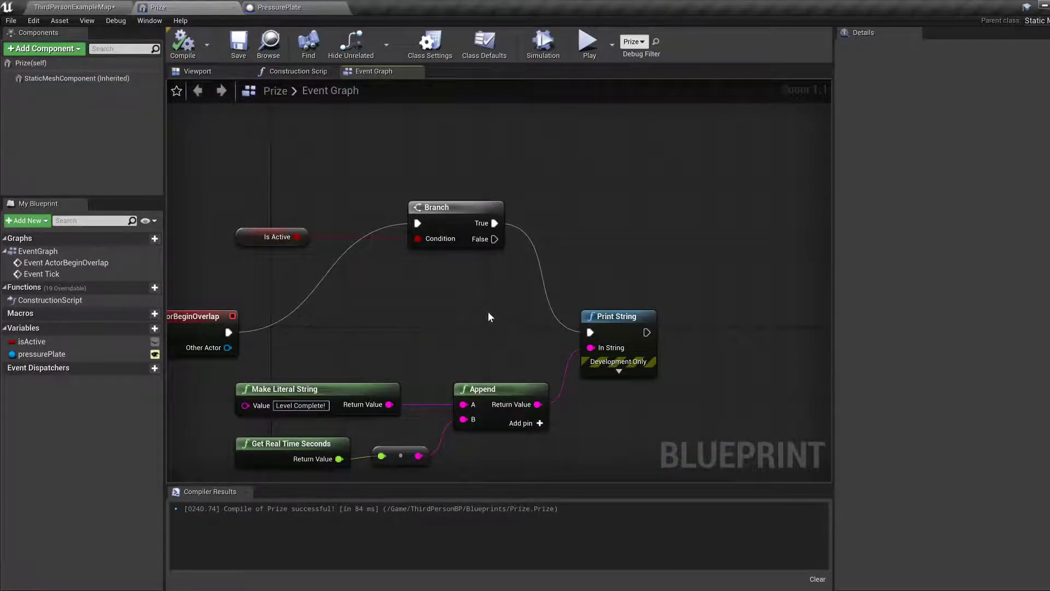
pyautogui.moveTo(490, 314); pyautogui.dragTo(513, 310, button='right')
pyautogui.moveTo(520, 224); pyautogui.dragTo(585, 211)
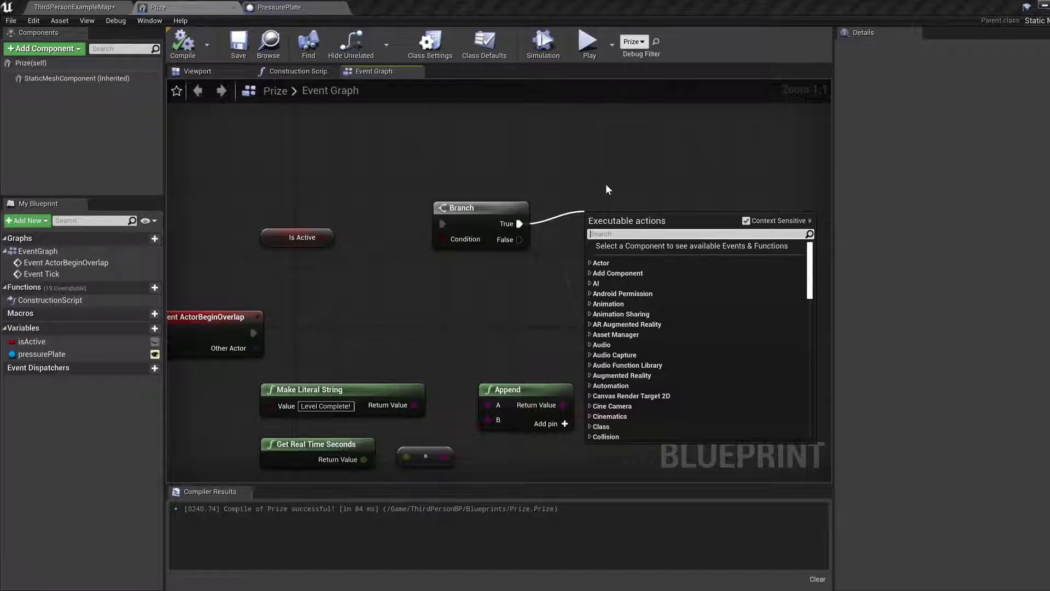
pyautogui.write('destr')
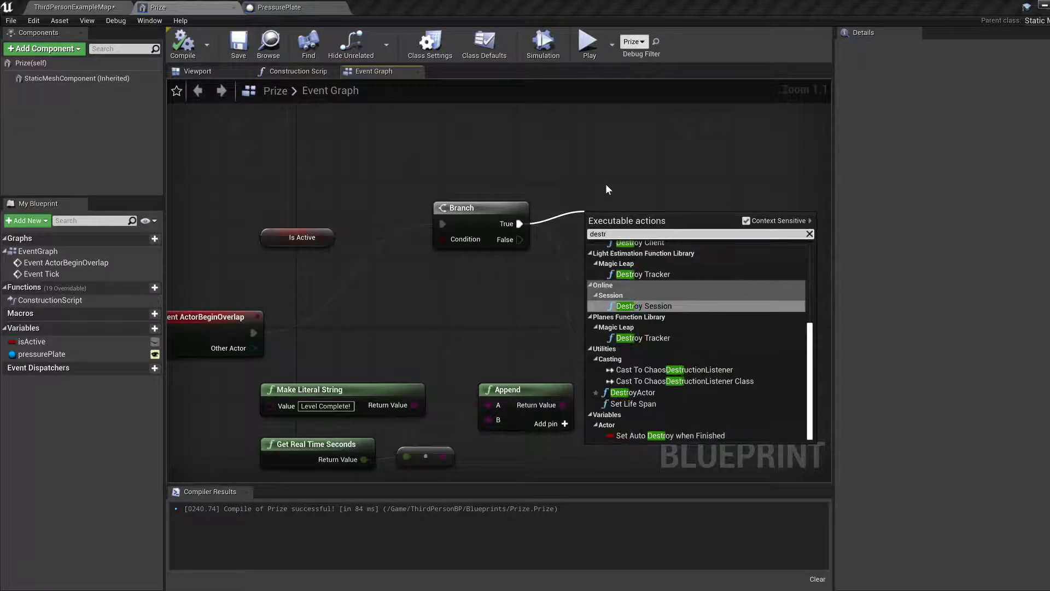
pyautogui.write('oy ac')
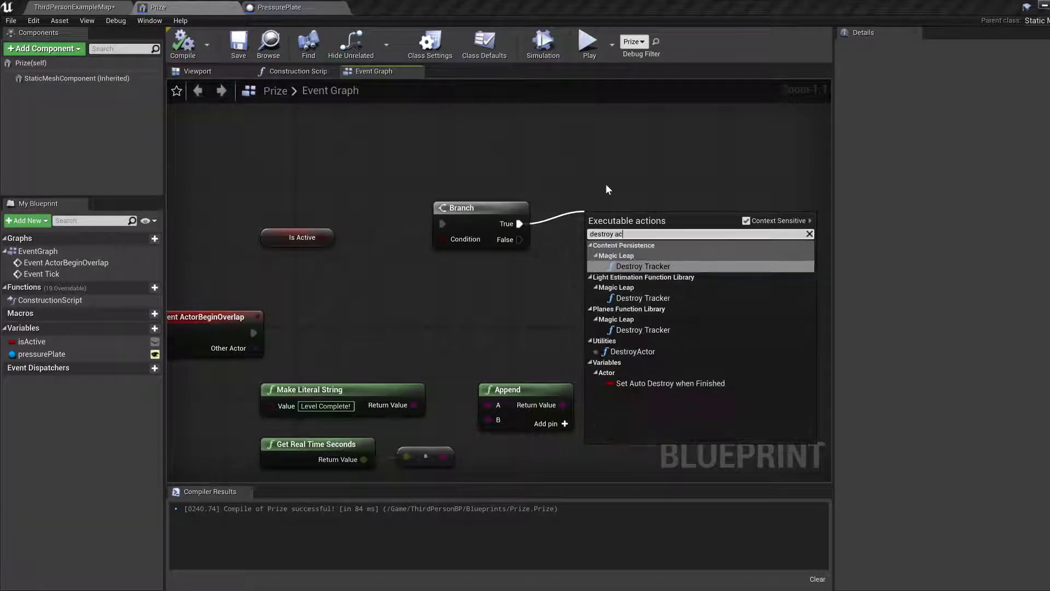
pyautogui.click(637, 351)
pyautogui.moveTo(622, 218); pyautogui.dragTo(585, 201)
pyautogui.moveTo(652, 333); pyautogui.dragTo(707, 333)
# Compile and save the Prize Blueprint and return to the ThirdPersonExampleMap level
pyautogui.click(182, 44)
pyautogui.click(239, 44)
pyautogui.click(82, 7)
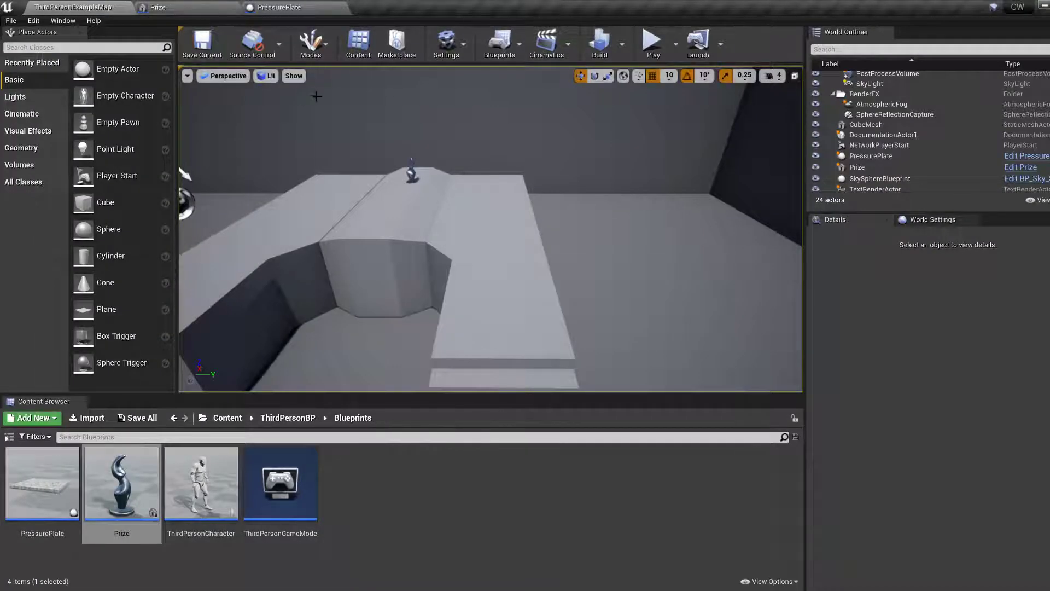
# Play the level, walk the character over the pressure plate and run up the stairs to touch the prize, testing its destruction
pyautogui.click(652, 42)
pyautogui.press('w')
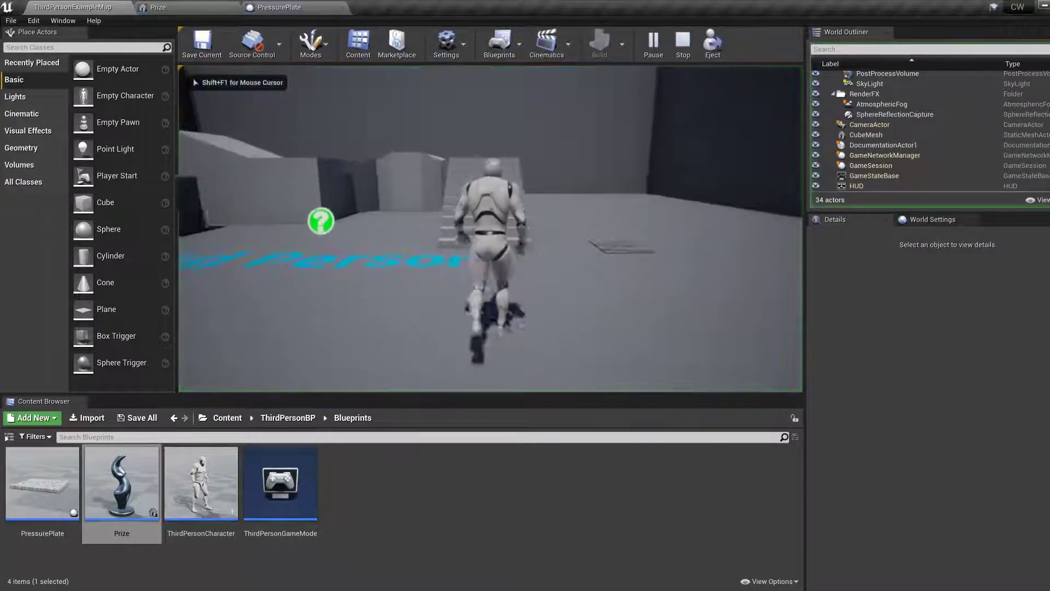
pyautogui.press('s')
pyautogui.press('d')
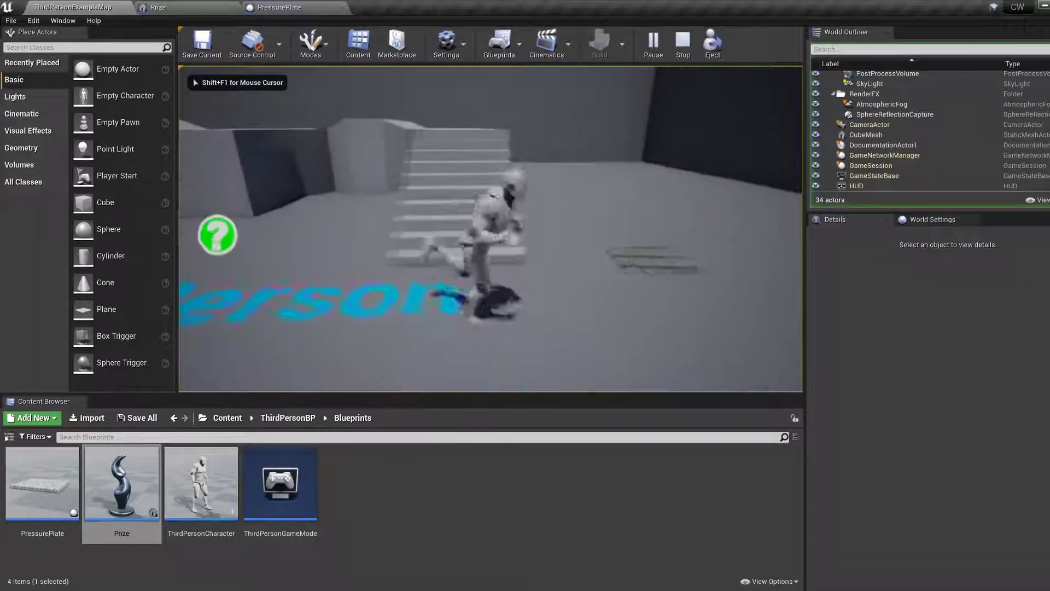
pyautogui.press('w')
pyautogui.press('a')
pyautogui.press('w')
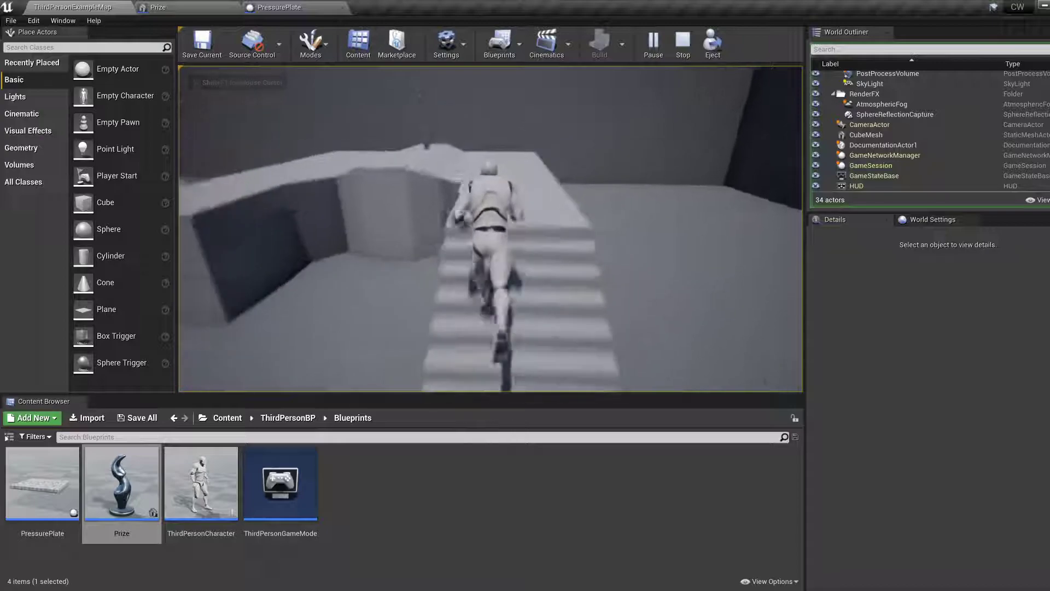
pyautogui.press('a')
pyautogui.press('s')
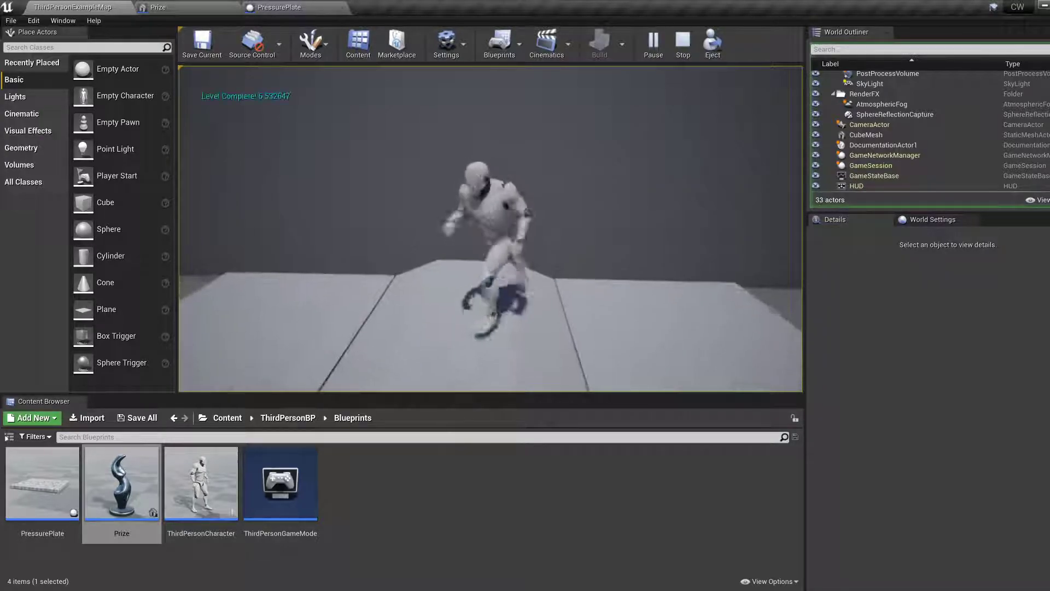
# Move the character across the raised platform and back down to the floor beside the stairs
pyautogui.press('d')
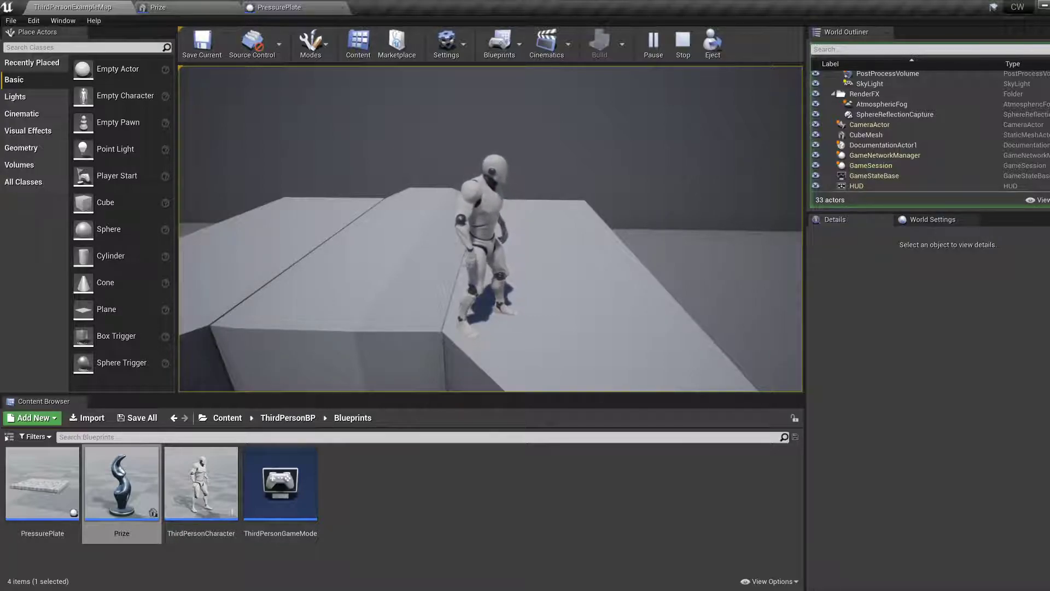
pyautogui.press('s')
pyautogui.press('a')
pyautogui.press('d')
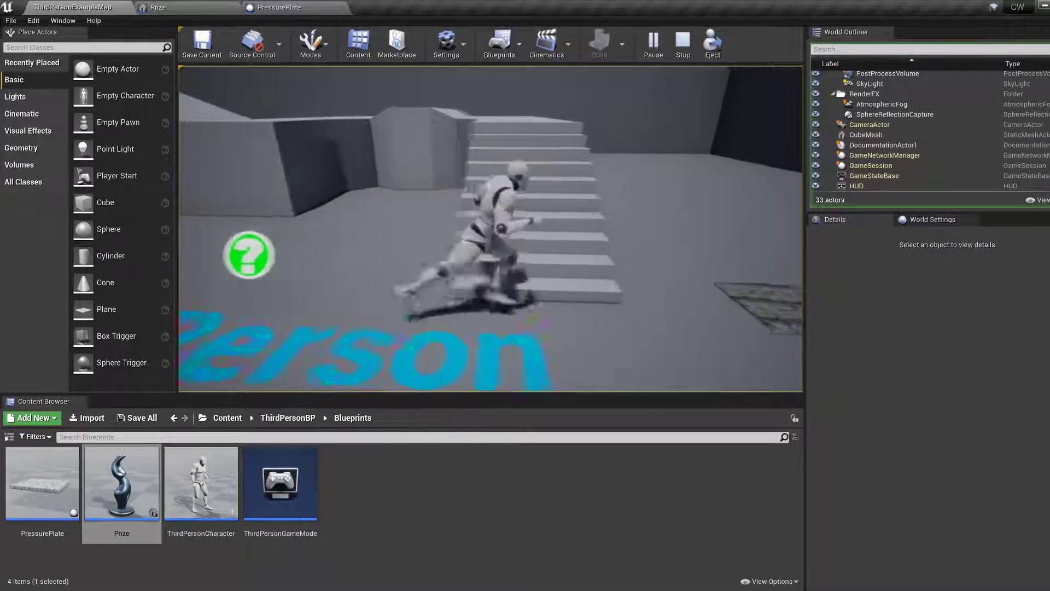